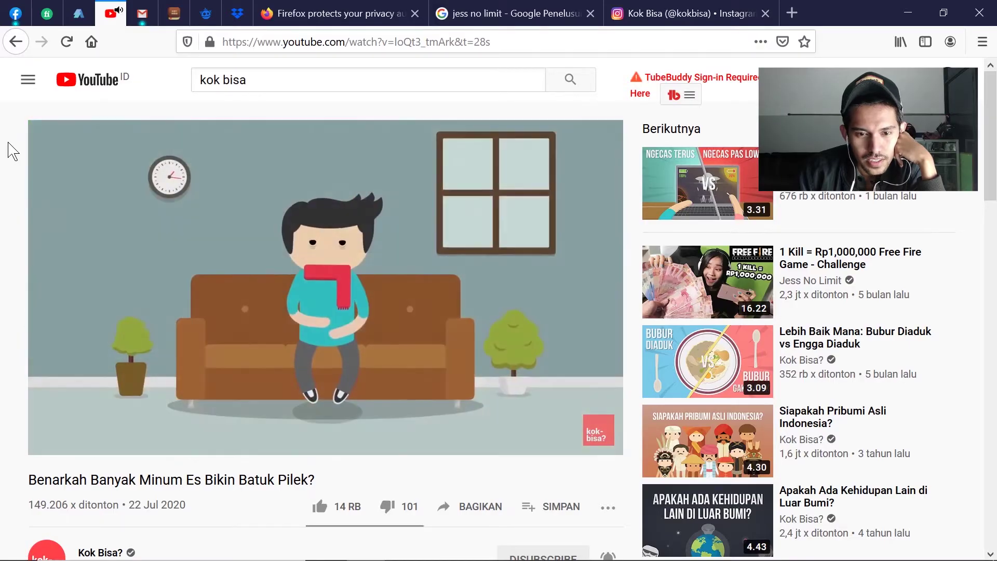
Return from the playing video to the Kok Bisa channel's uploads and look over the video thumbnails
left_click(76, 172)
left_click(12, 47)
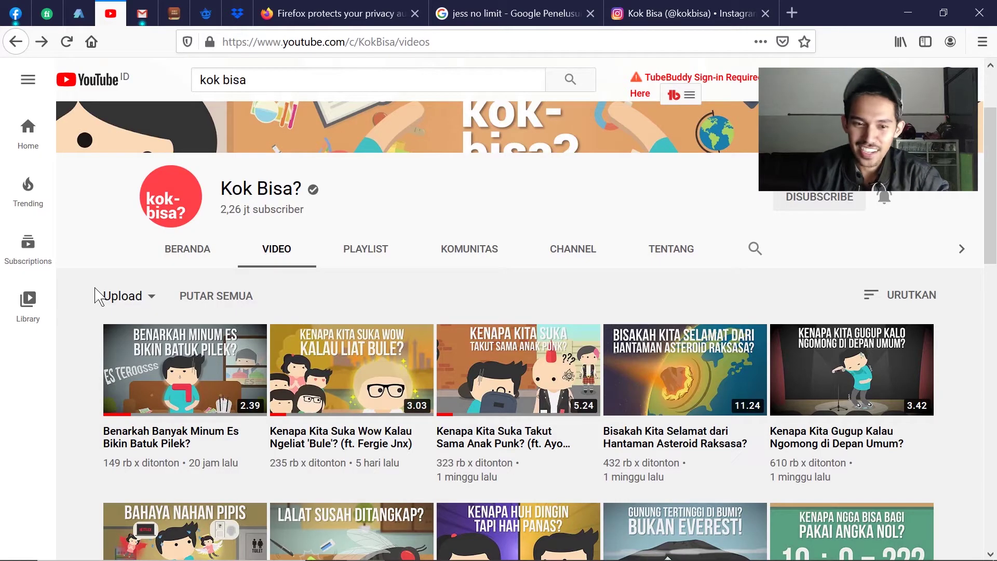
scroll(99, 296, "up", 3)
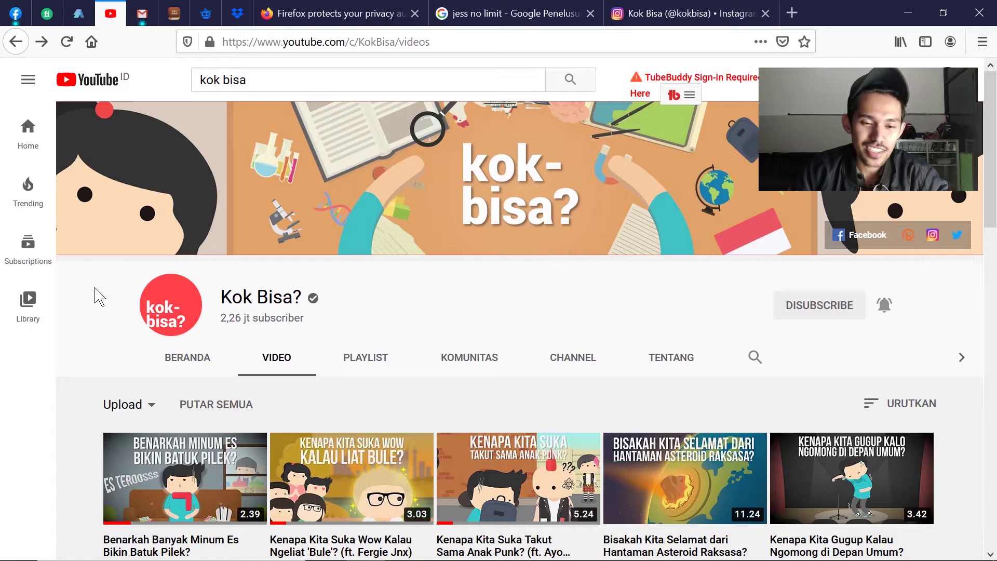
scroll(93, 330, "down", 2)
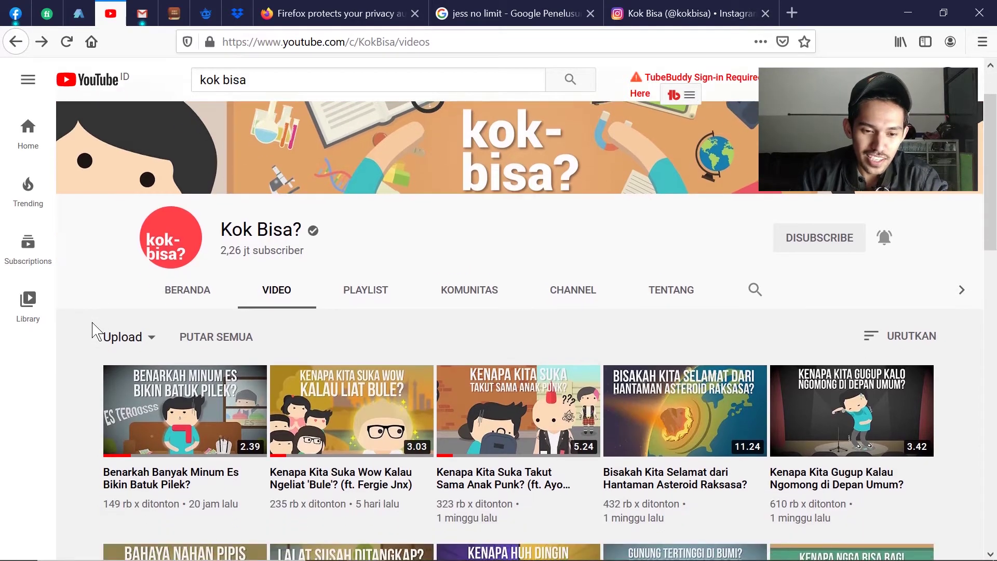
scroll(92, 333, "down", 1)
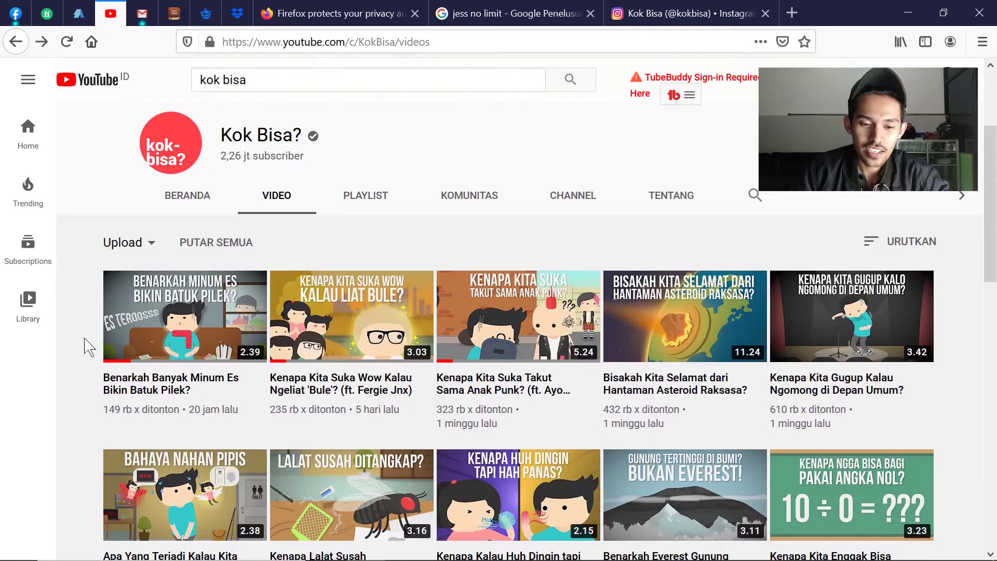
scroll(90, 346, "down", 1)
mouse_move(992, 213)
left_mouse_down()
mouse_move(996, 193)
mouse_move(995, 248)
mouse_move(993, 203)
left_mouse_up()
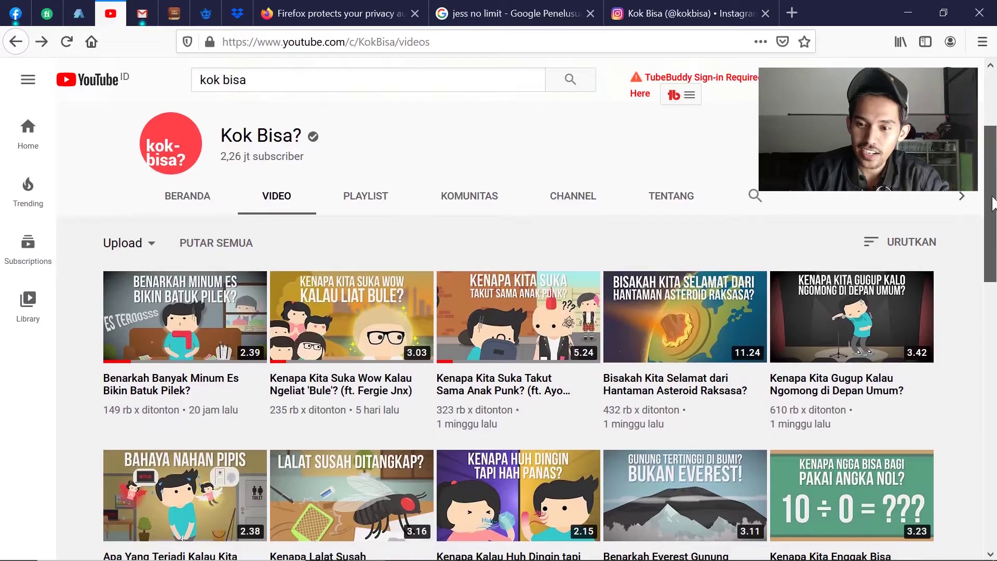
Open the Kok Bisa channel's about page and read its description, details and links
left_click(681, 197)
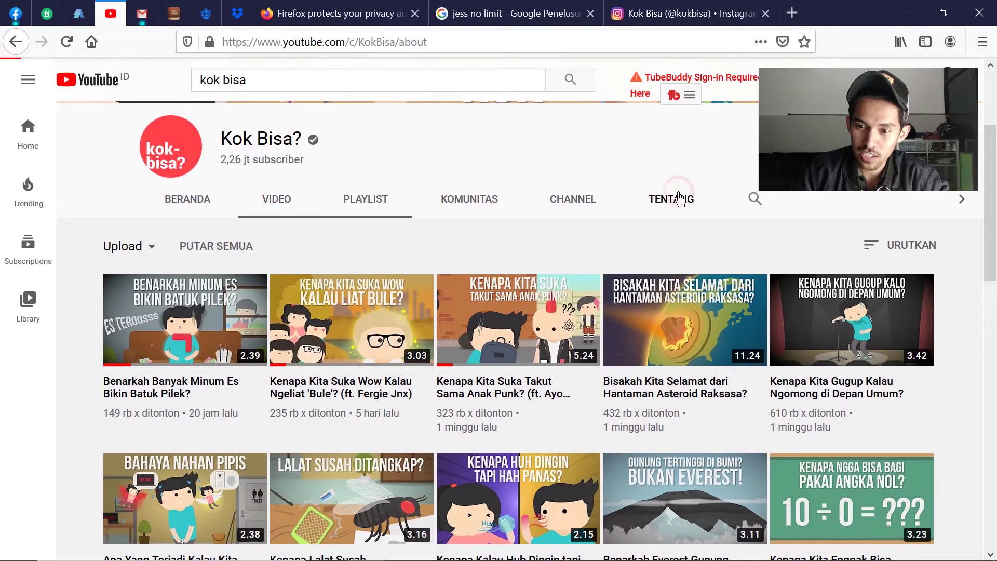
scroll(637, 291, "down", 3)
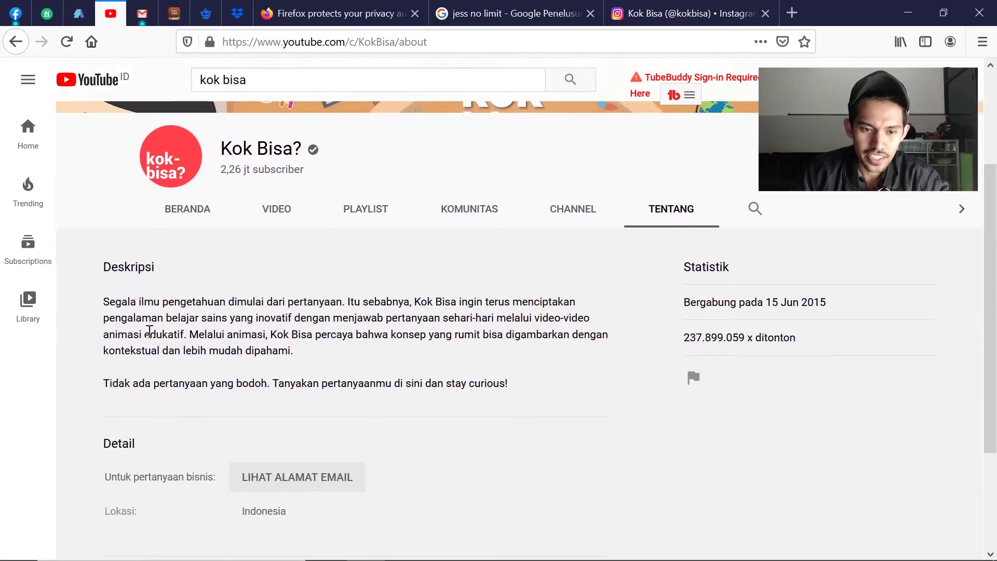
scroll(115, 307, "down", 2)
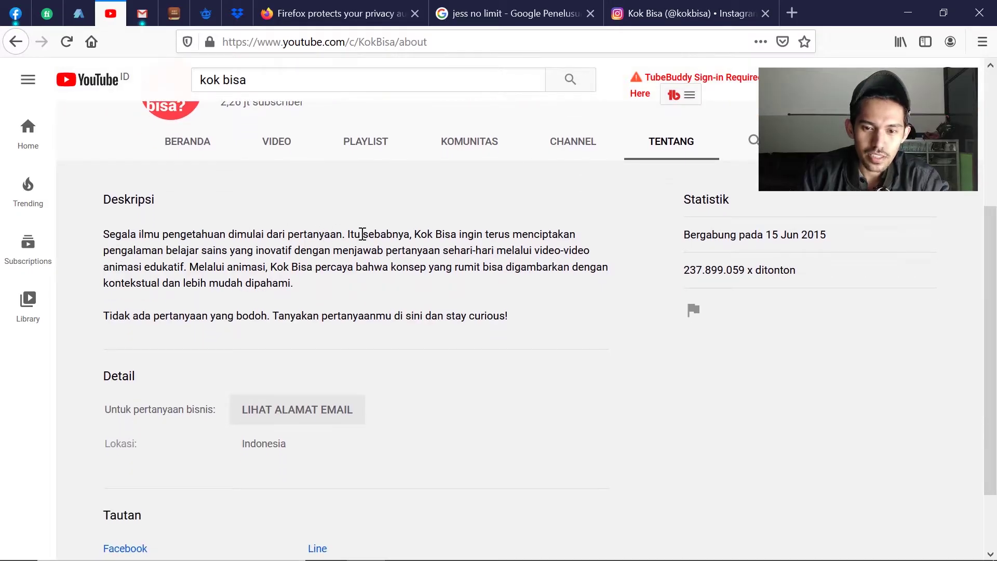
scroll(362, 234, "down", 1)
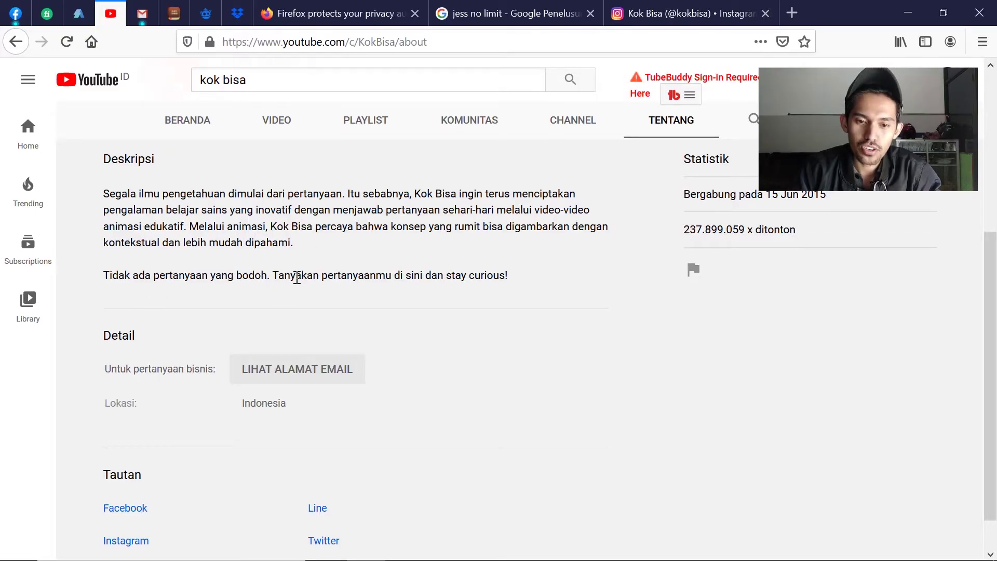
scroll(297, 278, "up", 3)
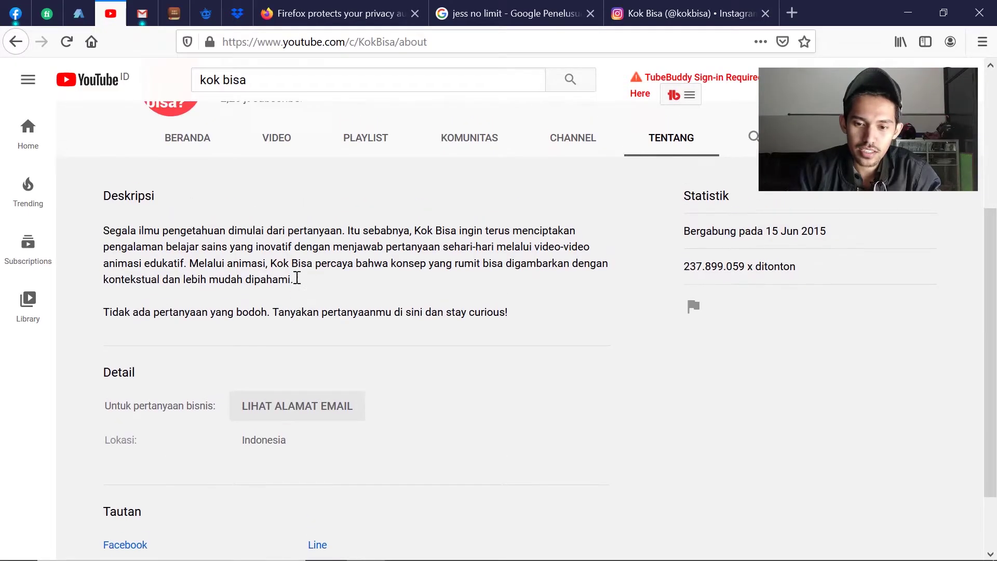
Open the Kok Bisa channel's home page and look over its featured and popular videos
left_click(203, 234)
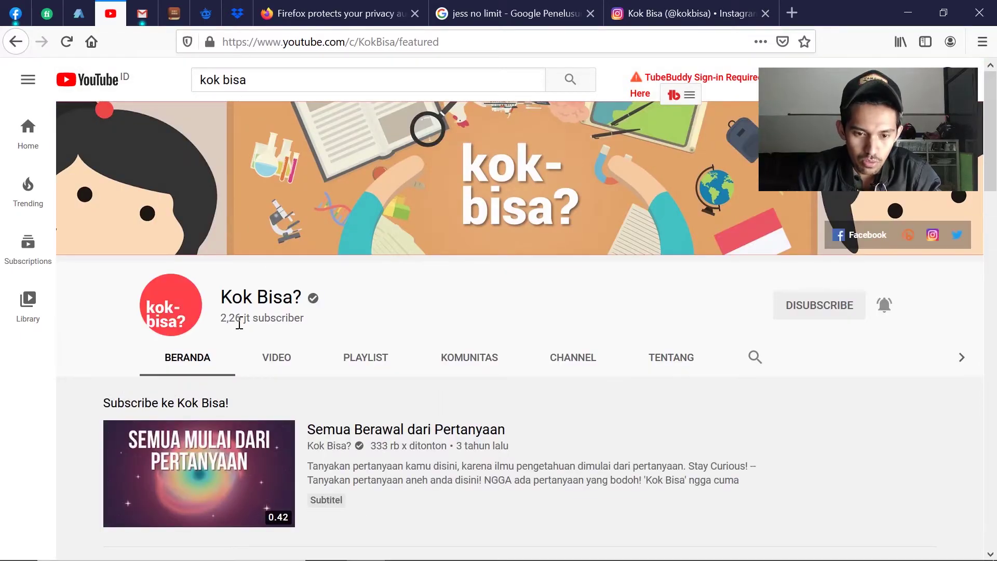
scroll(79, 381, "down", 4)
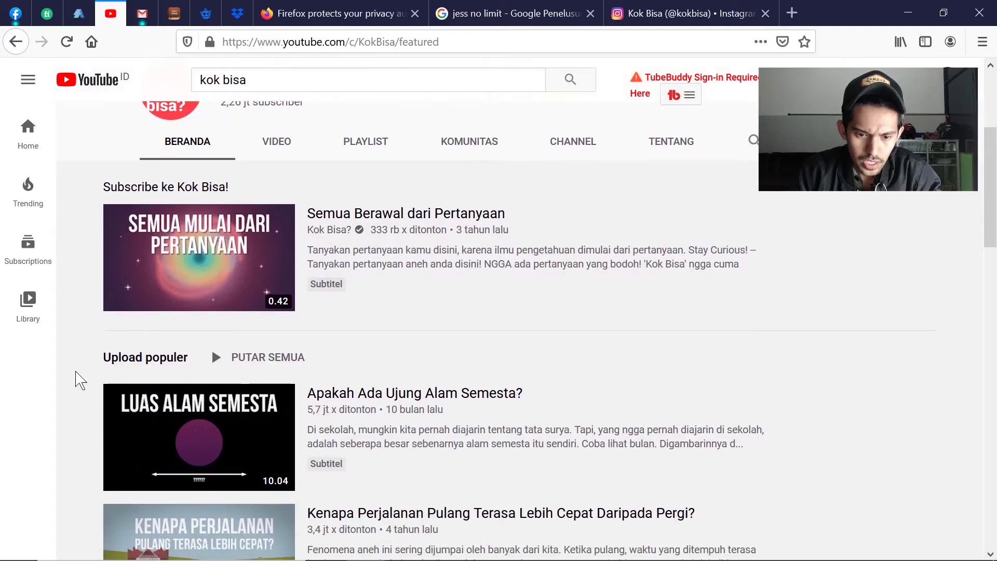
scroll(78, 369, "up", 5)
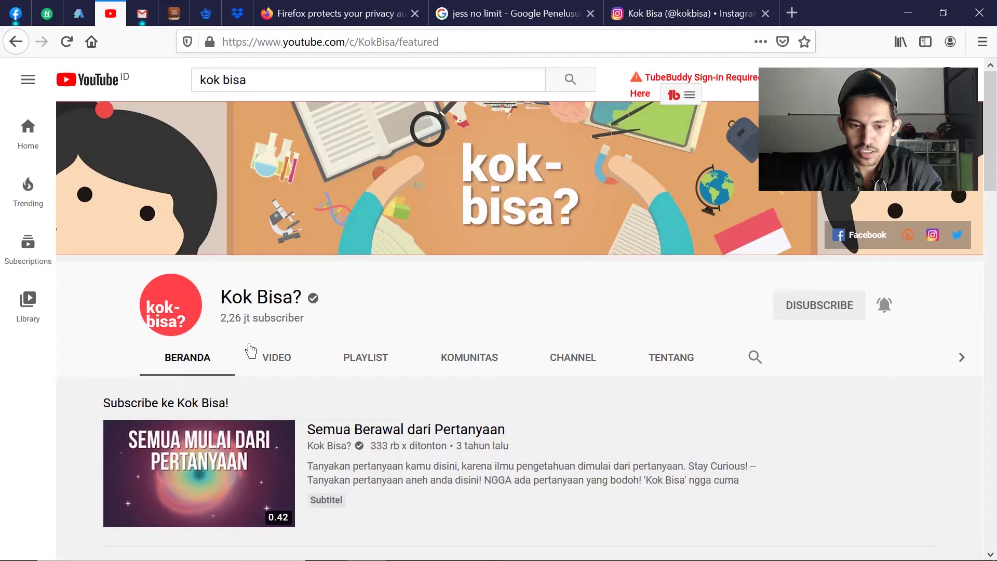
scroll(490, 417, "down", 2)
scroll(806, 297, "up", 2)
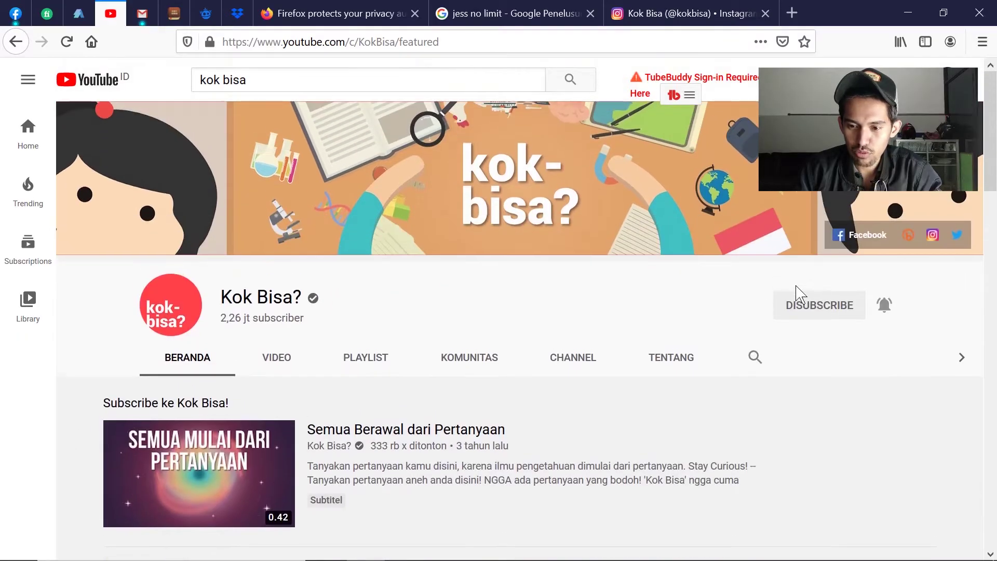
Switch to Illustrator with the character file, and hide and show the BG layer to identify the background
mouse_move(831, 560)
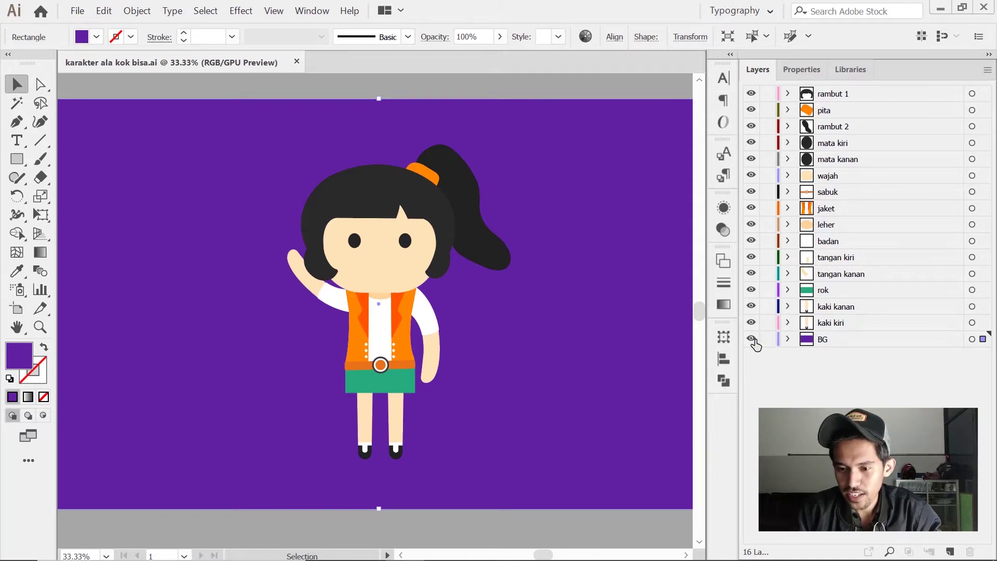
left_click(829, 345)
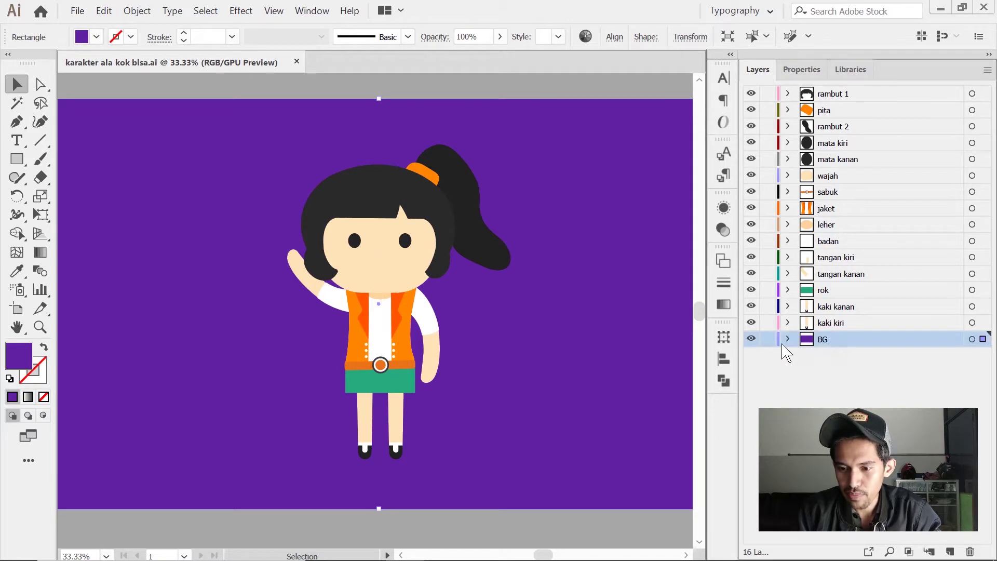
left_click(752, 341)
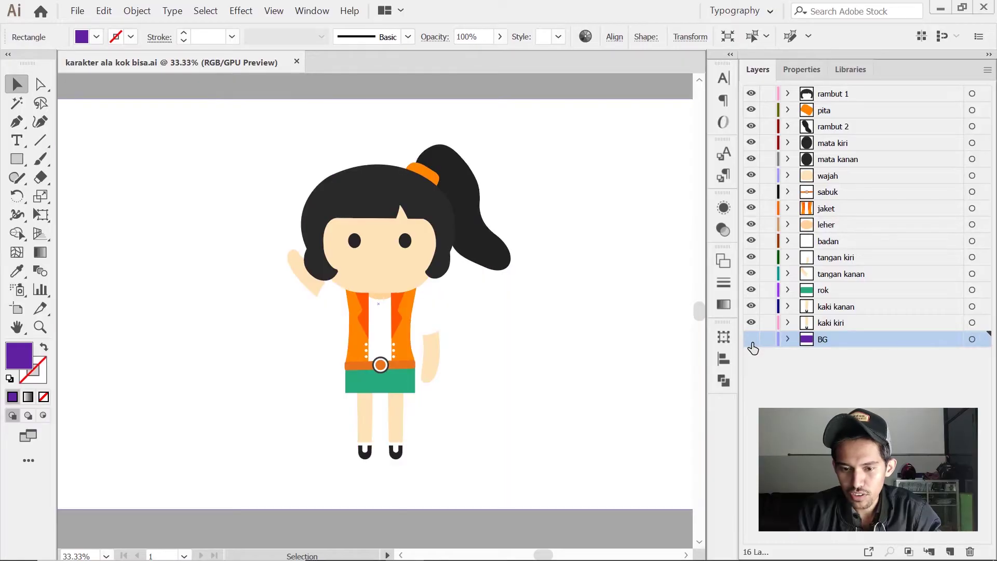
left_click(751, 339)
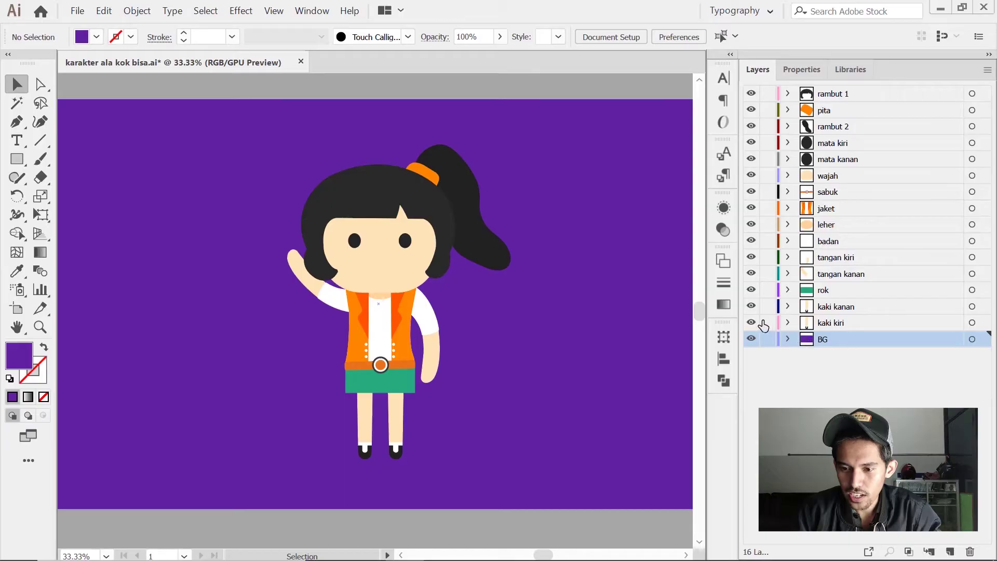
Hide and show the kaki kiri, kaki kanan, rok and tangan kanan layers one by one to check their contents
left_click(752, 323)
left_click(753, 323)
left_click(754, 308)
left_click(754, 307)
left_click(752, 290)
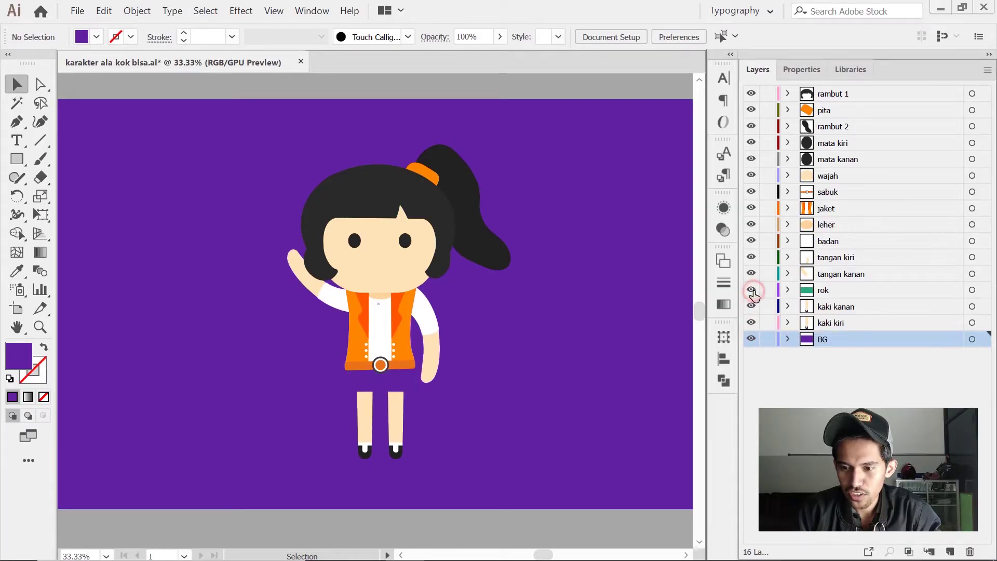
left_click(752, 290)
left_click(752, 275)
left_click(753, 275)
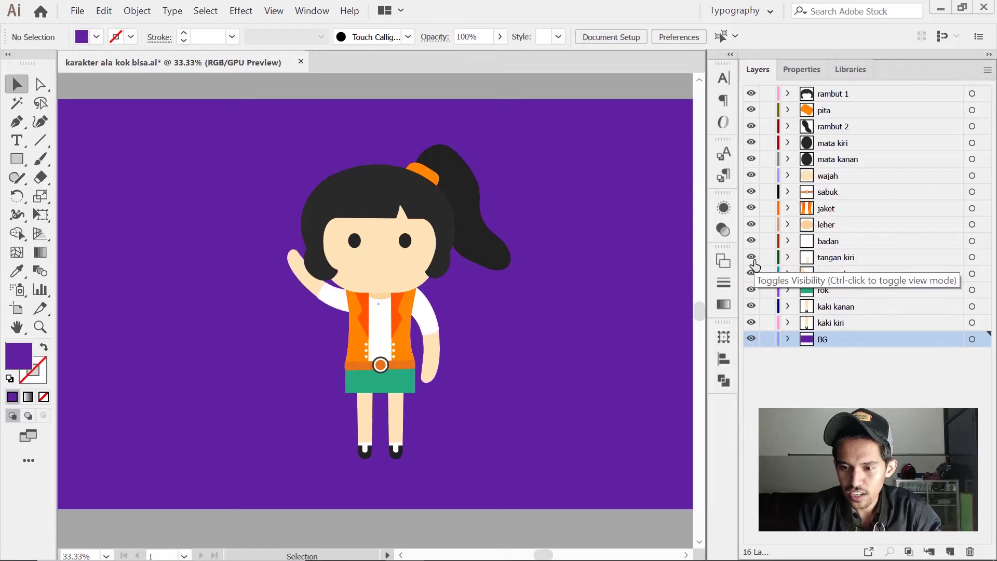
left_click(753, 273)
left_click(752, 274)
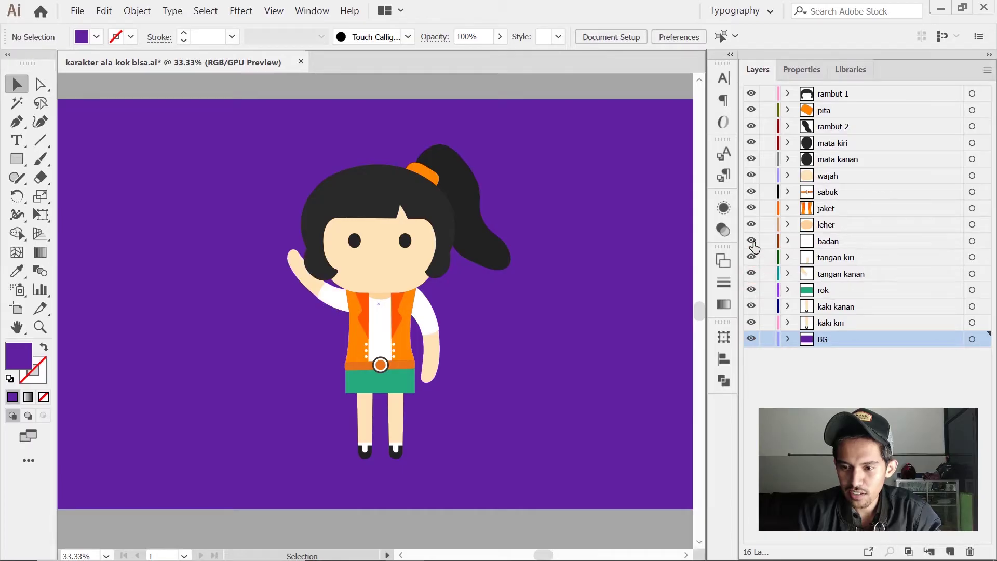
Hide and show the badan, leher and jaket layers in turn to check which body parts they hold
left_click(753, 242)
left_click(753, 242)
left_click(753, 225)
left_click(753, 225)
left_click(753, 201)
left_click(753, 209)
left_click(752, 208)
Hide and show the sabuk, wajah and mata kanan layers in turn, and clear the layer highlight
left_click(752, 191)
left_click(751, 192)
left_click(751, 176)
left_click(752, 176)
left_click(751, 159)
left_click(751, 159)
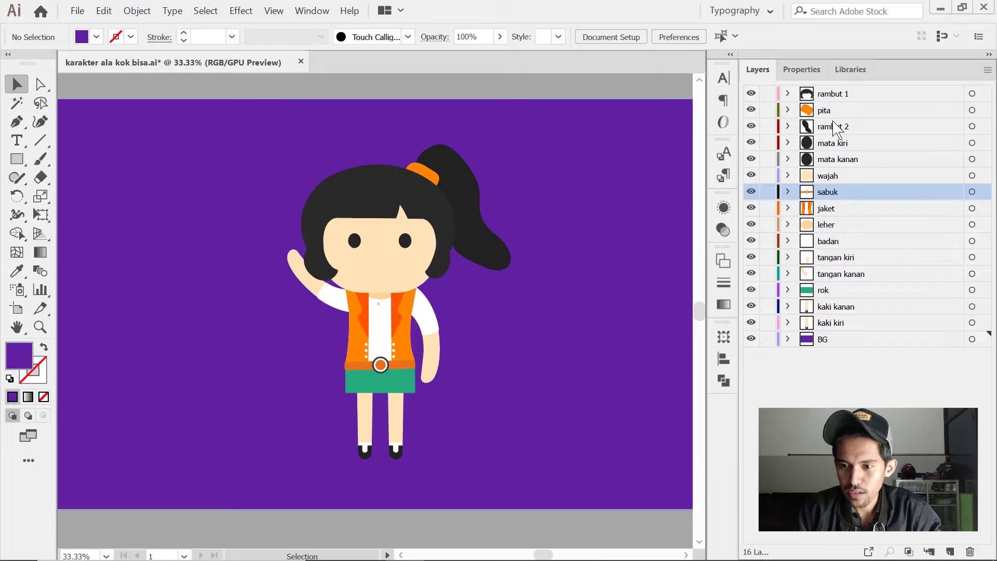
left_click_drag(872, 389, 859, 99)
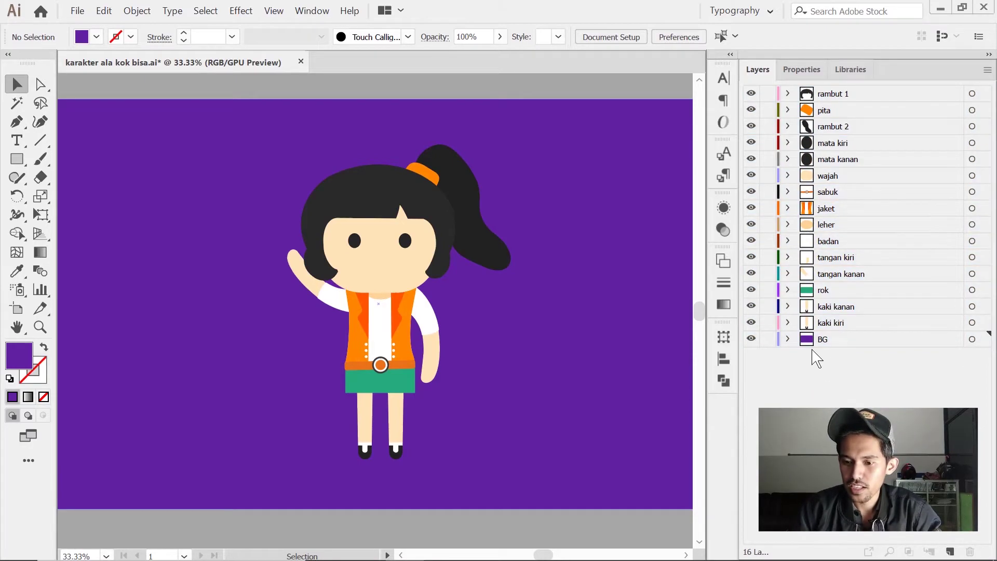
Select the artwork on the layers from rambut 1 to wajah, try moving the head beside the body, and undo the move
left_click(831, 94)
left_click(849, 178, "shift")
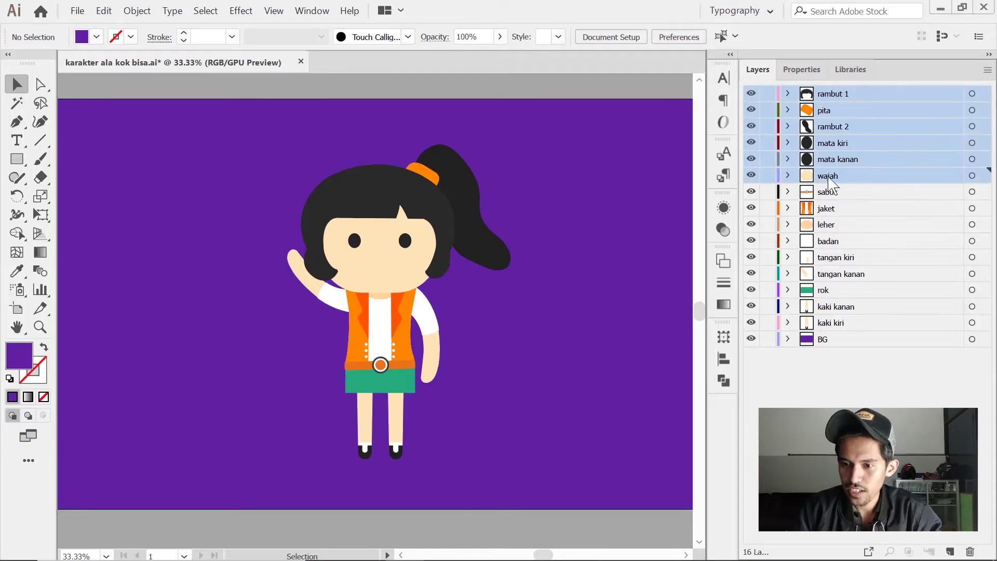
left_click(973, 178)
left_click(973, 160, "shift")
left_click(973, 144, "shift")
left_click(972, 128, "shift")
left_click(972, 111, "shift")
left_click(972, 94, "shift")
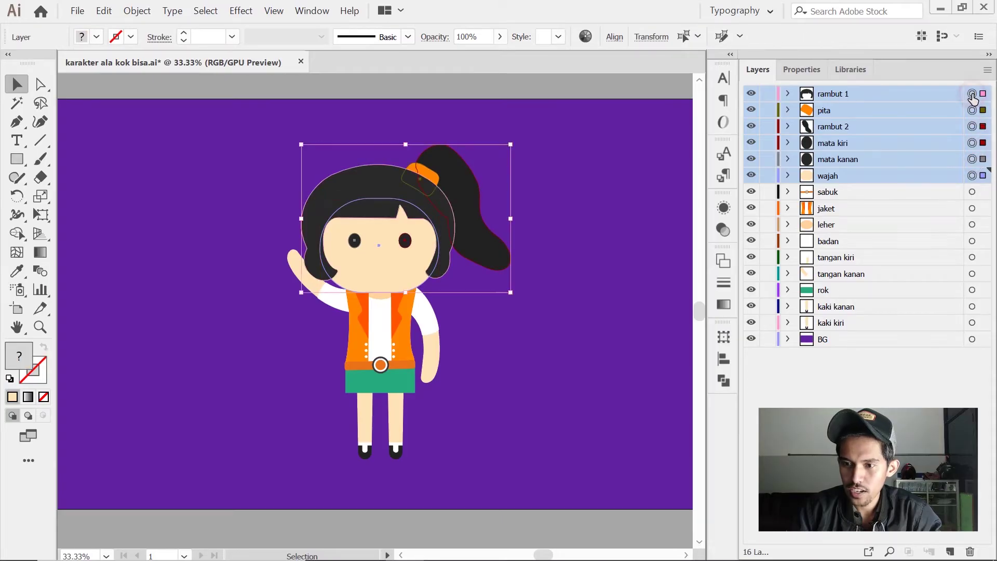
left_click_drag(388, 228, 194, 396)
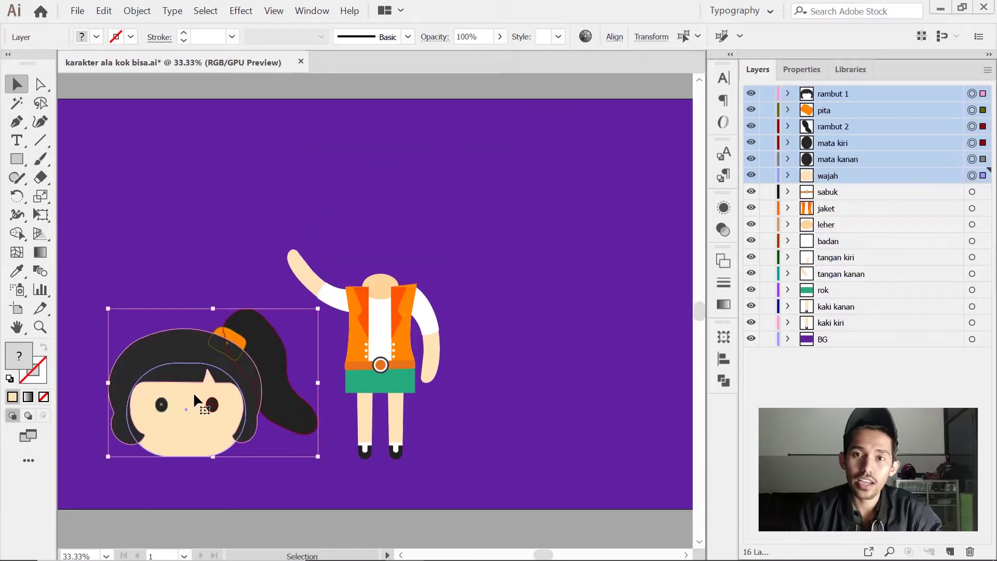
key("ctrl+z")
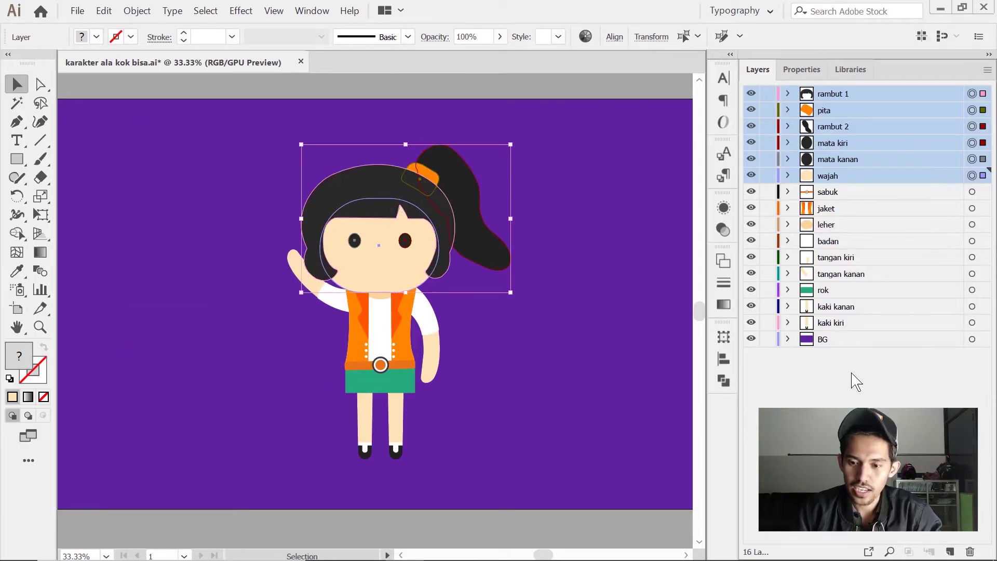
Select the purple background rectangle, and briefly highlight all layers from rambut 1 down to BG
left_click(815, 385)
left_click(642, 428)
left_click(813, 404)
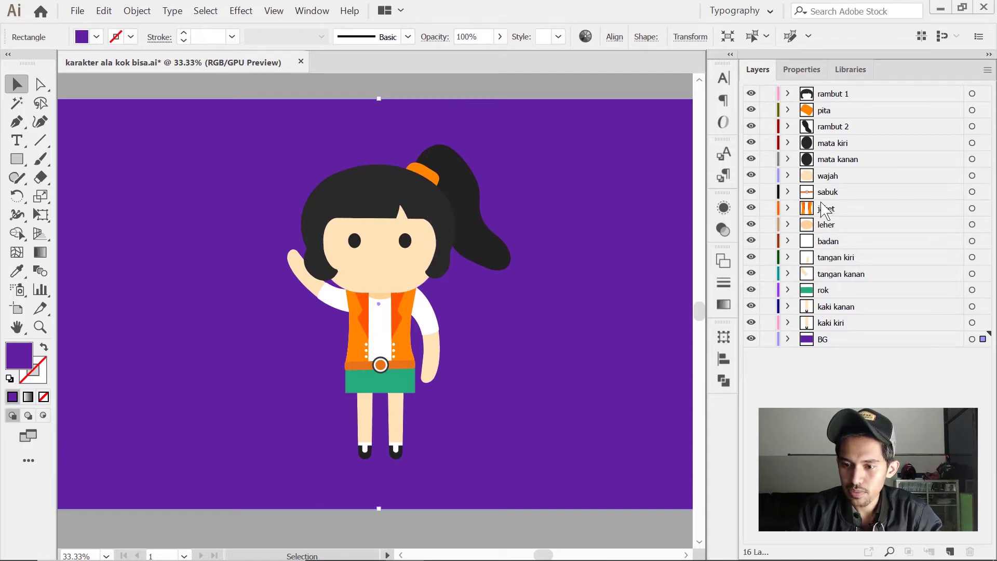
left_click(838, 97)
left_click(847, 343, "shift")
left_click(852, 364)
Hide and show the whole kaki kiri layer twice to check the leg it holds
left_click(752, 322)
left_click(752, 323)
left_click(752, 323)
left_click(752, 323)
Expand the kaki kiri layer, hide and show its individual shapes to inspect them, and collapse the layer again
left_click(789, 324)
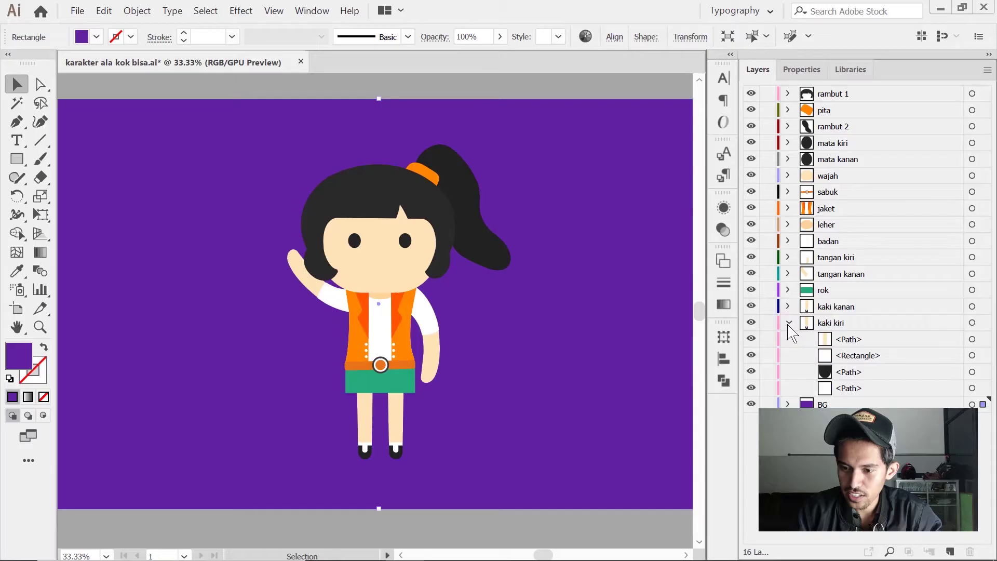
left_click(813, 319)
left_click(843, 340)
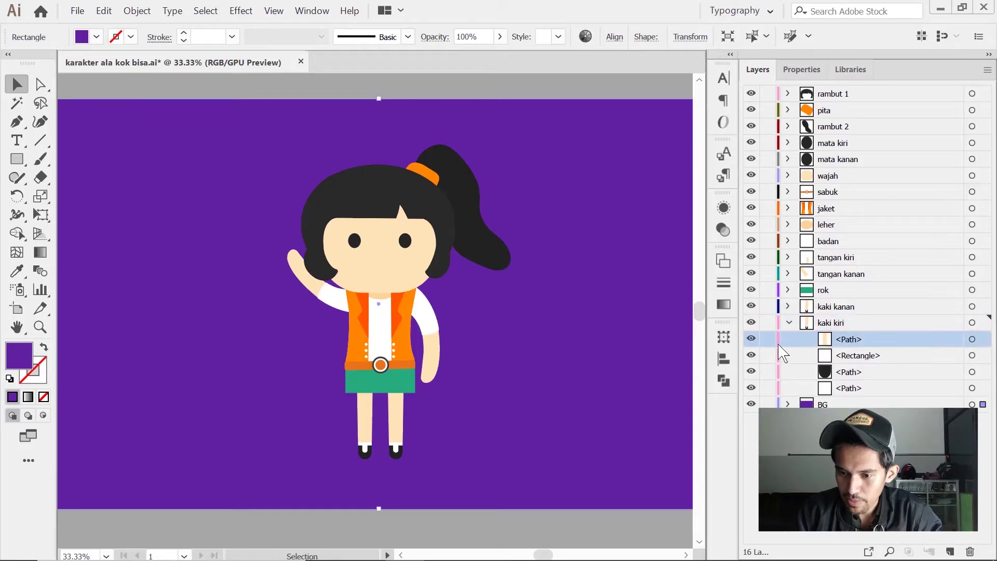
left_click(752, 339)
left_click(752, 339)
left_click(752, 339)
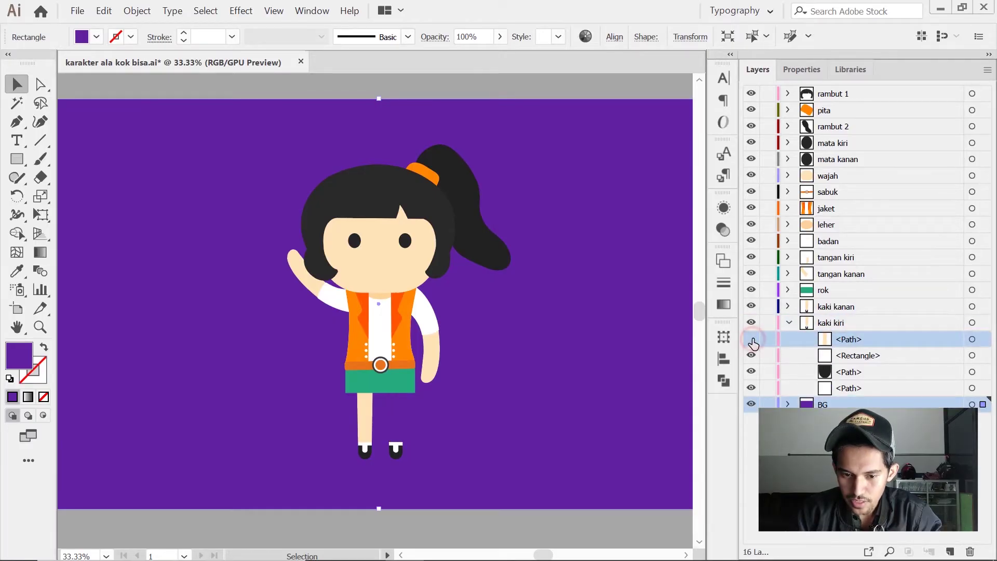
left_click(751, 340)
left_click(749, 376)
left_click(749, 356)
left_click(750, 357)
left_click(789, 323)
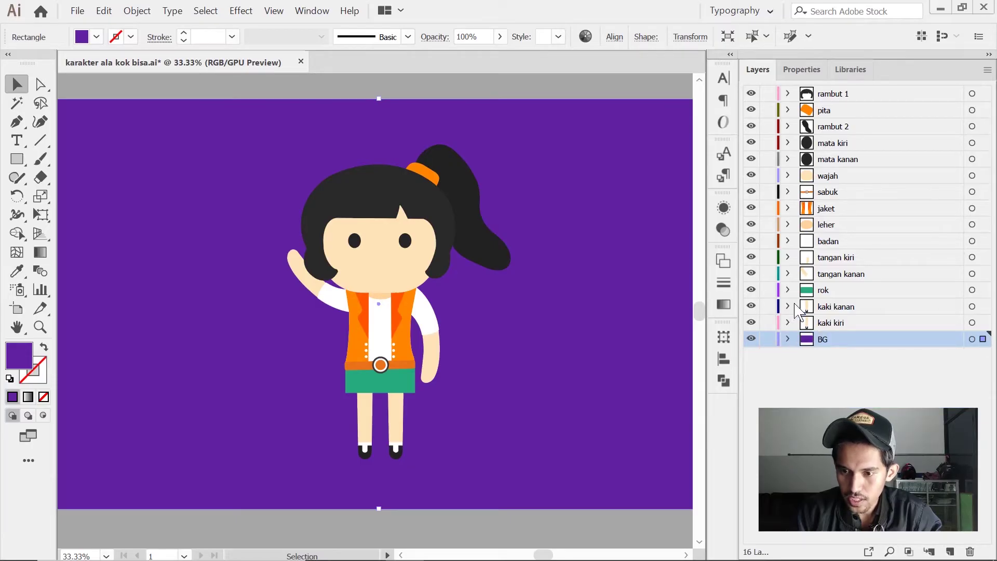
Expand the jaket layer and hide and show each of its four paths to inspect the jacket parts
left_click(788, 208)
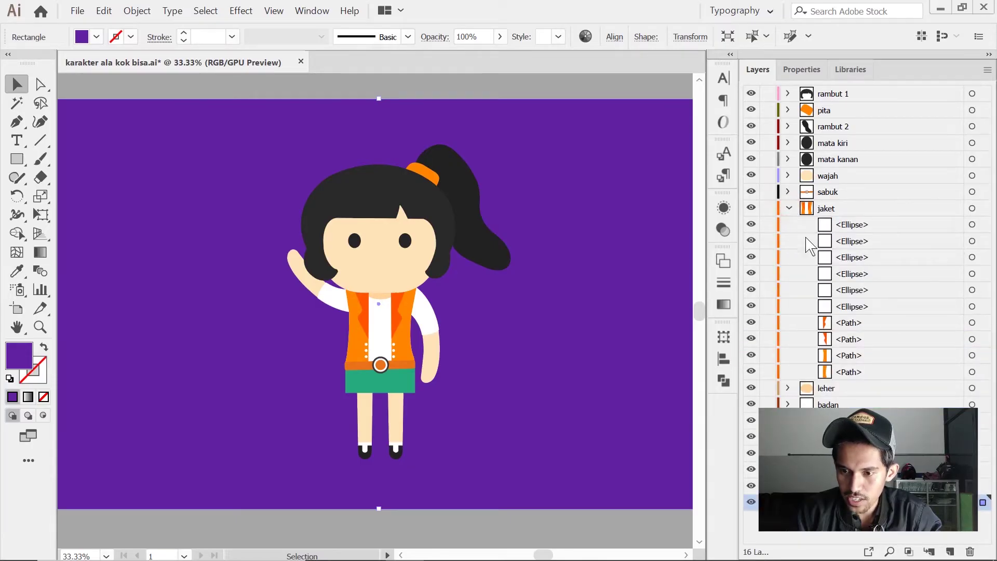
left_click(750, 372)
left_click(752, 372)
left_click(753, 356)
left_click(752, 355)
left_click(752, 339)
left_click(752, 339)
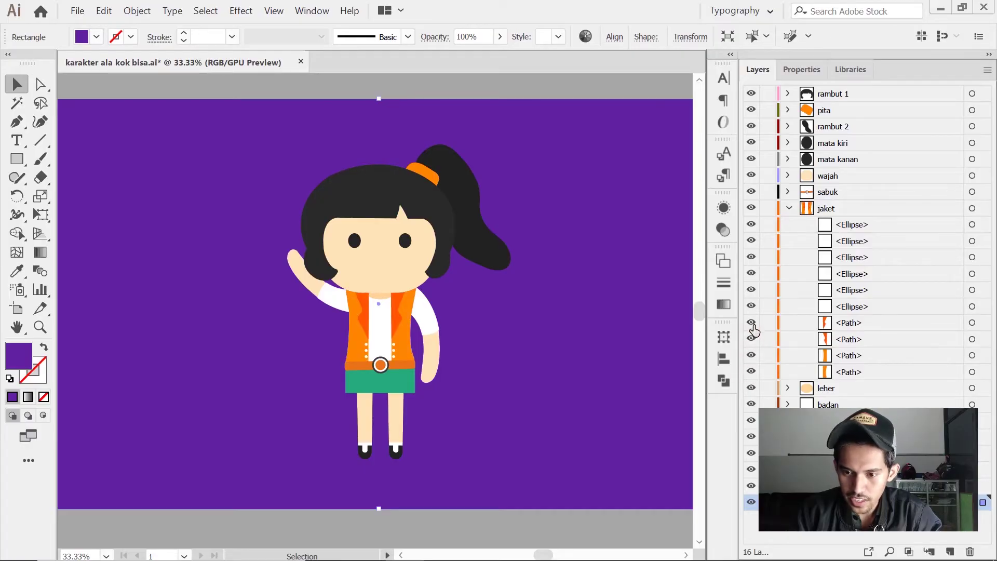
left_click(751, 324)
left_click(752, 324)
Hide and show individual ellipses in the jaket layer to inspect the button dots, and collapse the layer
left_click(752, 274)
left_click(752, 274)
left_click(752, 257)
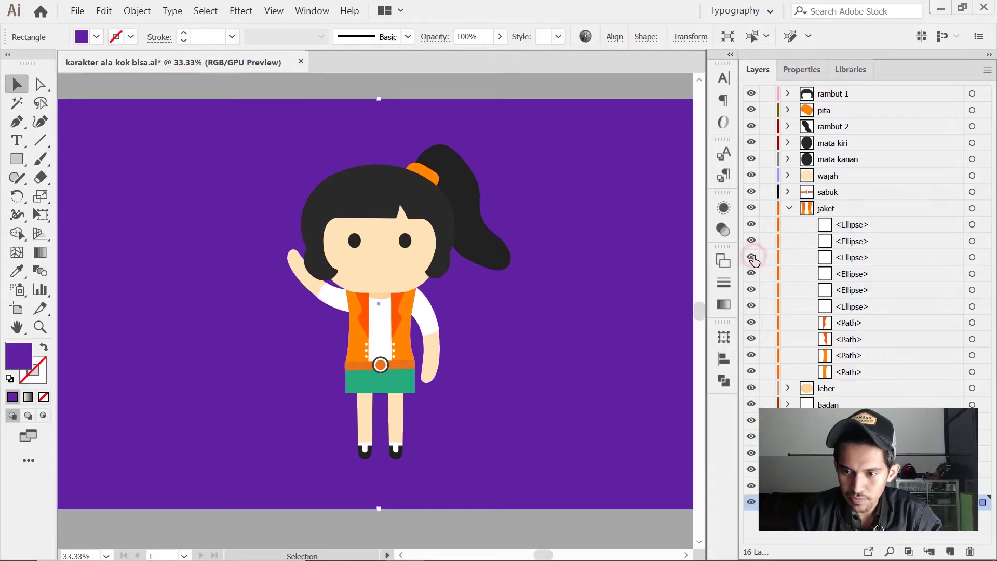
left_click(788, 210)
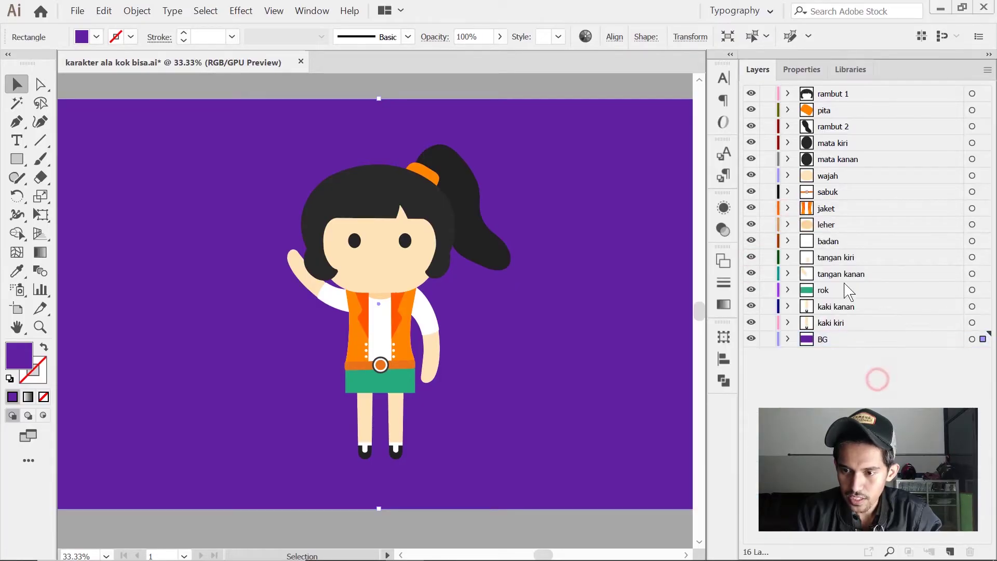
Hide and show the whole jaket layer several times to check everything it holds
left_click(830, 210)
left_click(753, 210)
left_click(752, 210)
left_click(752, 209)
left_click(752, 210)
left_click(752, 210)
left_click(752, 210)
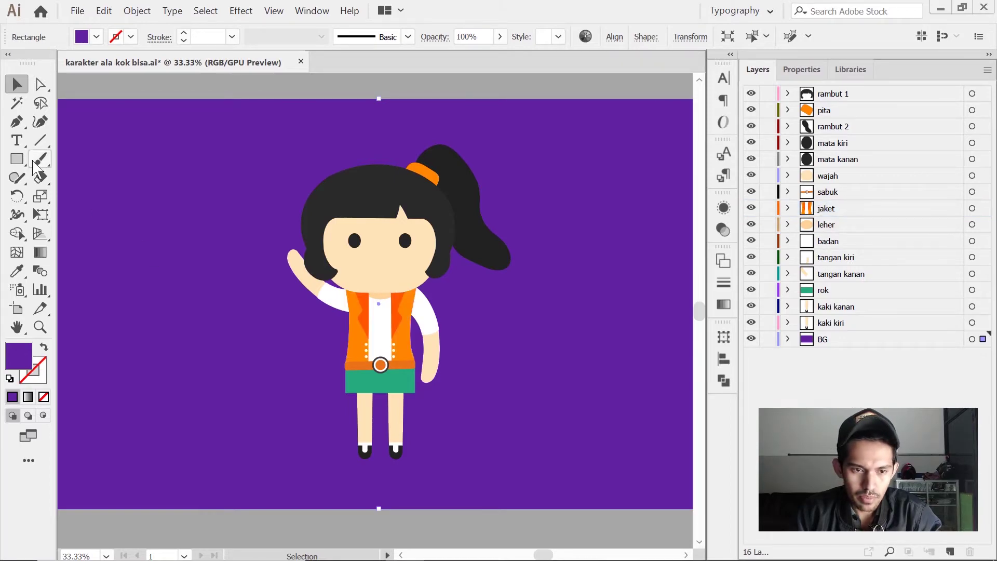
Examine the Pen and shape tool variants, pick the Ellipse Tool, and return to the Selection tool
left_click(16, 123)
left_click(16, 125)
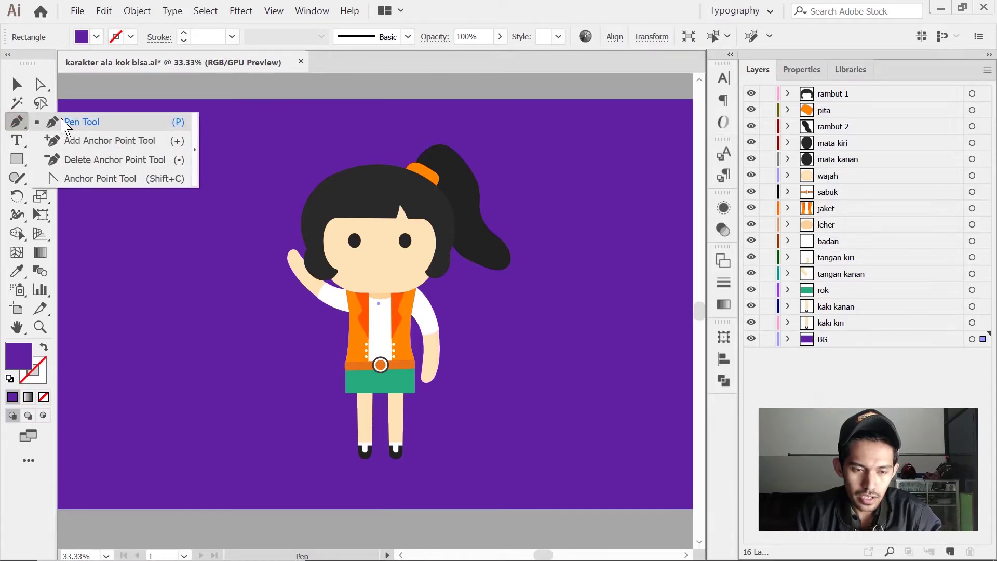
left_click(20, 158)
left_click(20, 157)
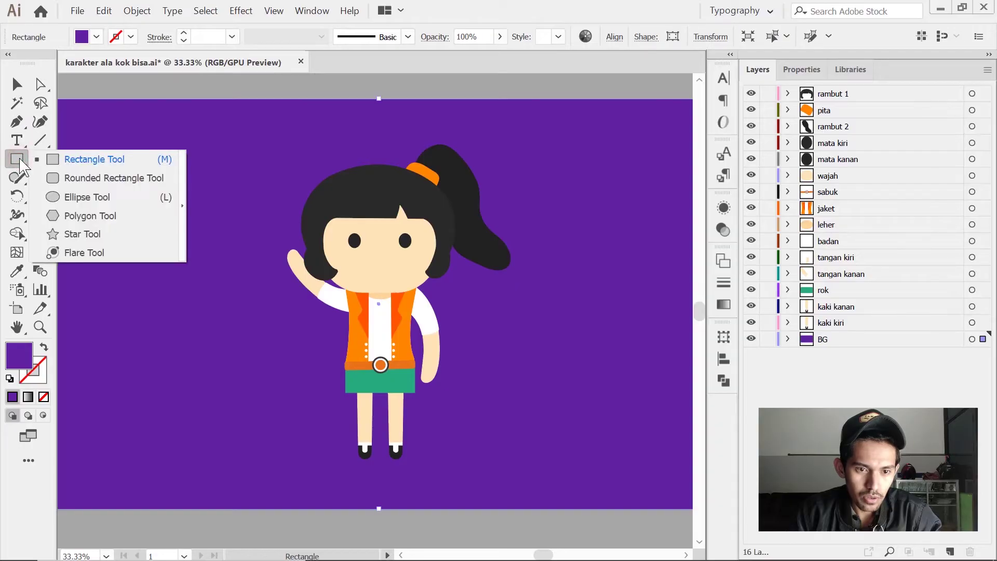
left_click(102, 199)
left_click(17, 84)
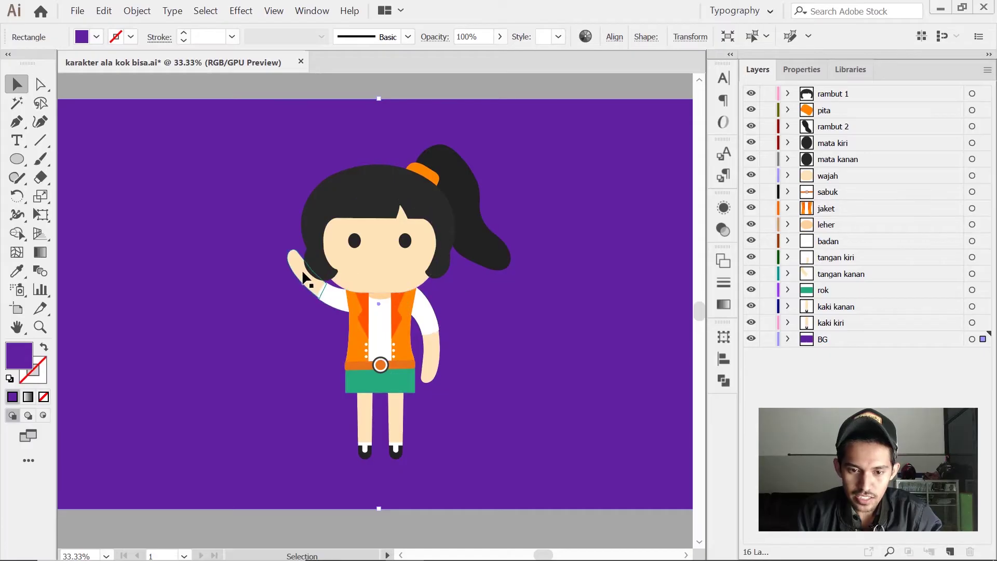
Try moving the ponytail and the front hair away from the head, undo each move, and clear the selection
left_click_drag(475, 231, 569, 220)
key("ctrl+z")
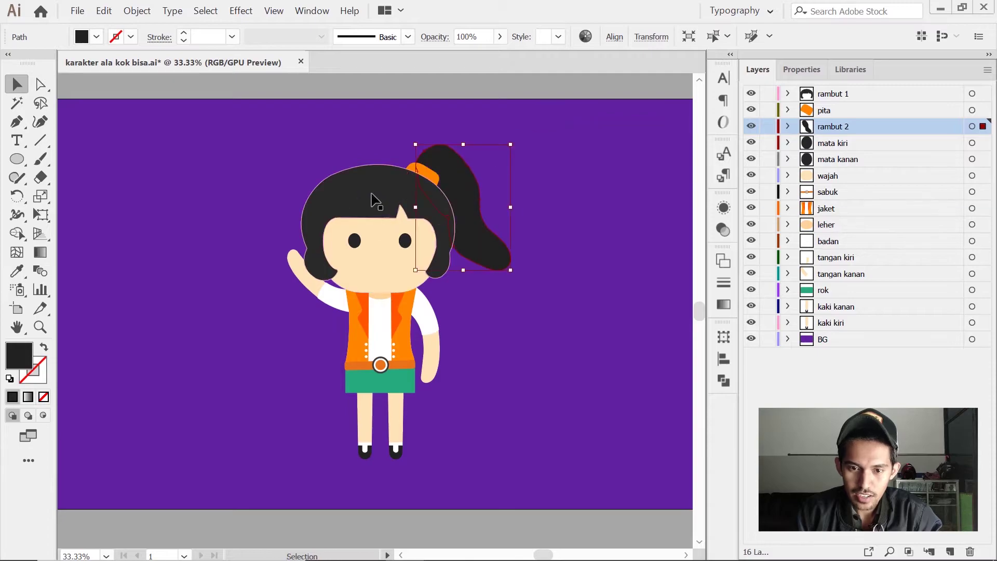
left_click_drag(364, 217, 165, 229)
key("ctrl+z")
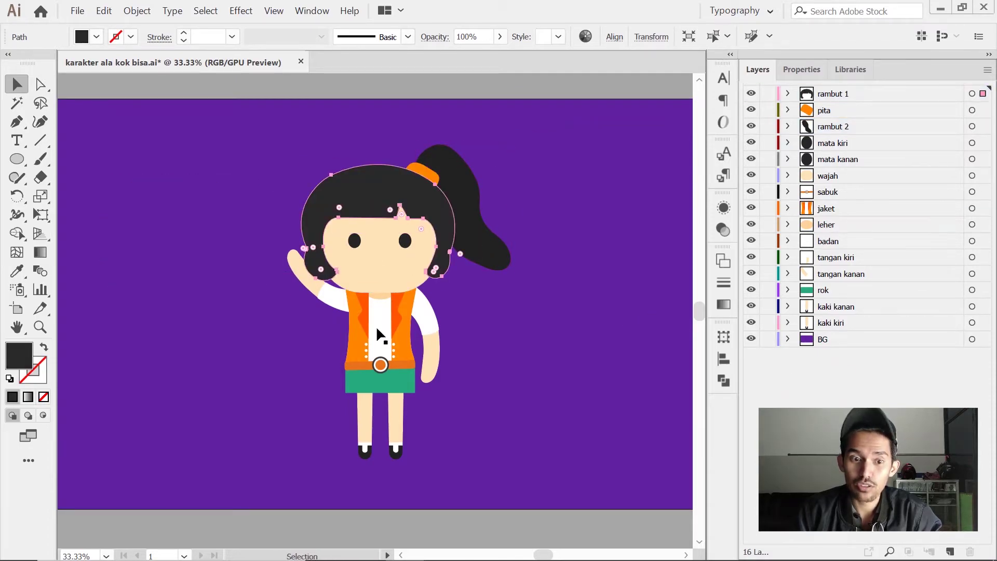
left_click(271, 535)
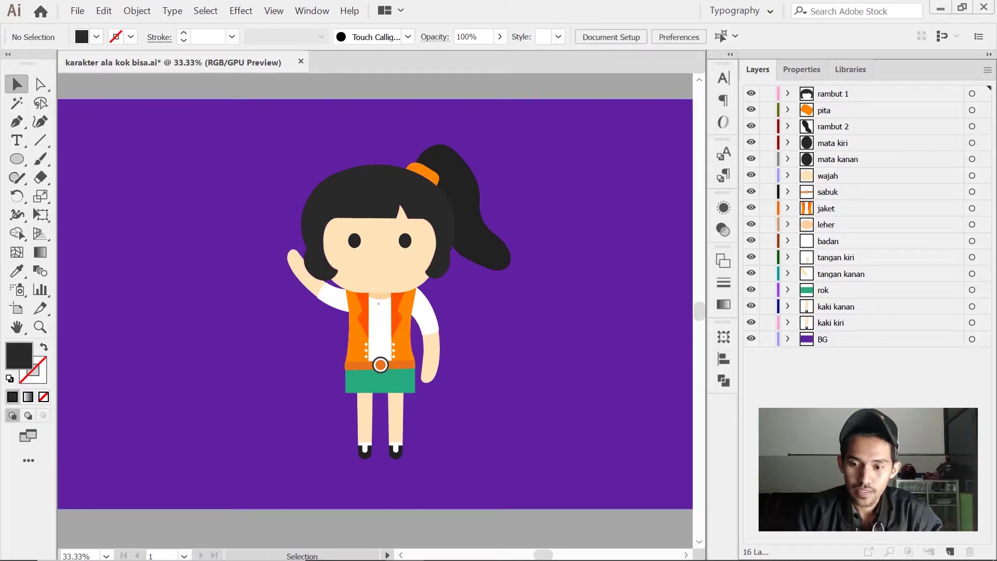
Try pulling a part of the head and the character's left jacket panel away from the figure, undoing each move
left_click_drag(398, 210, 555, 326)
key("ctrl+z")
left_click_drag(411, 329, 480, 329)
key("ctrl+z")
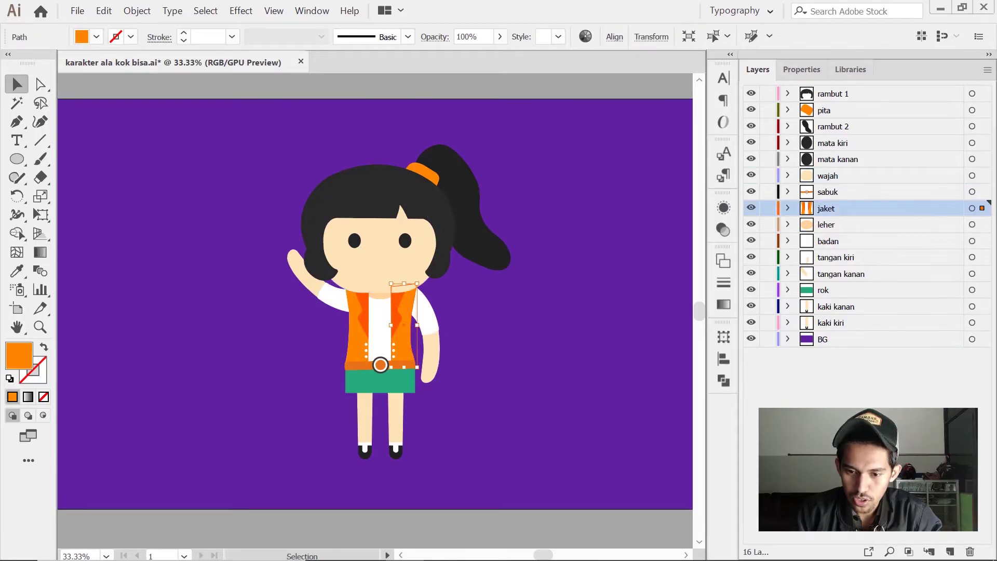
Try moving the left forearm, a jacket dot and the other jacket panel aside, undo the moves, and select the background rectangle
left_click_drag(434, 353, 520, 348)
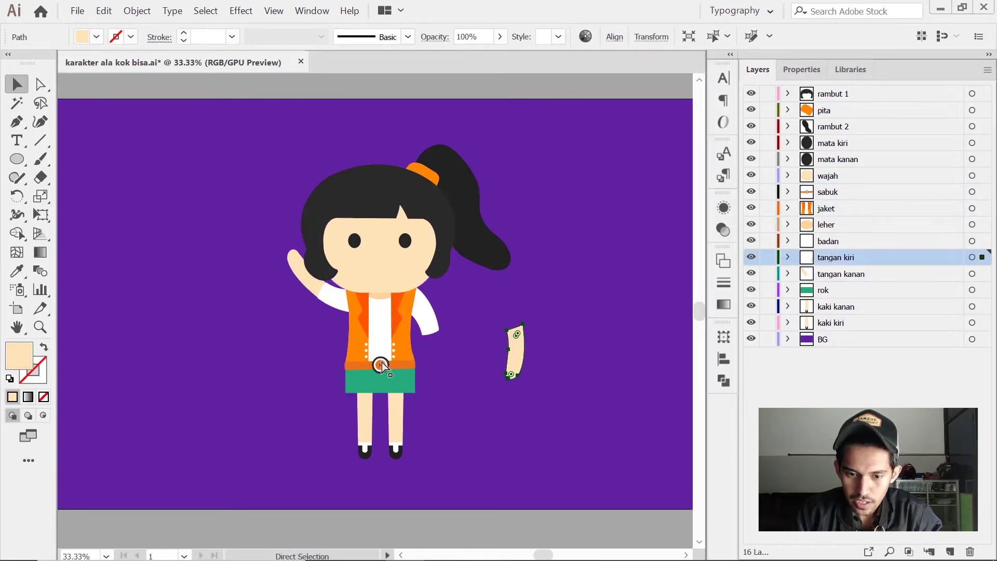
left_click_drag(364, 344, 246, 372)
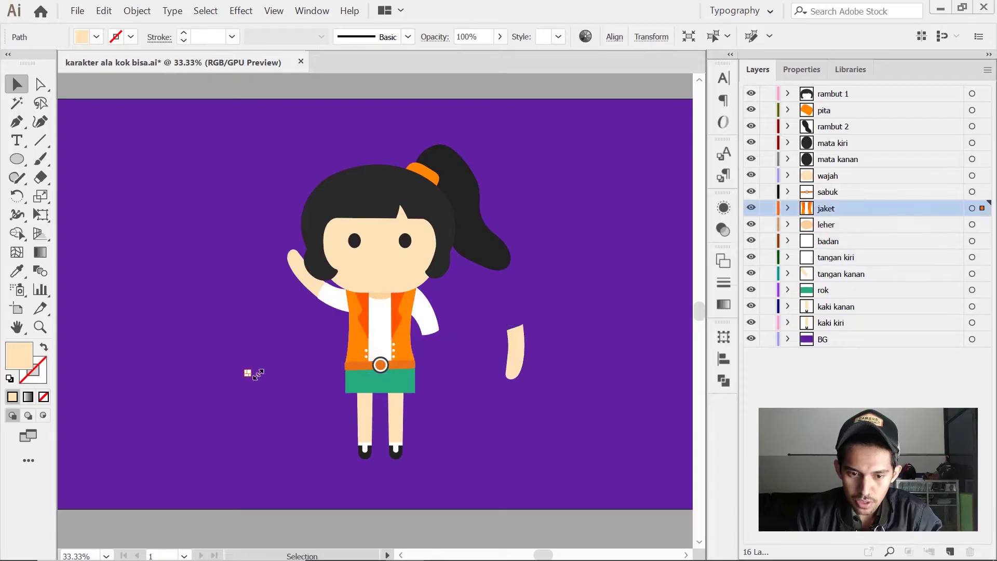
left_click_drag(358, 345, 235, 372)
key("ctrl+z")
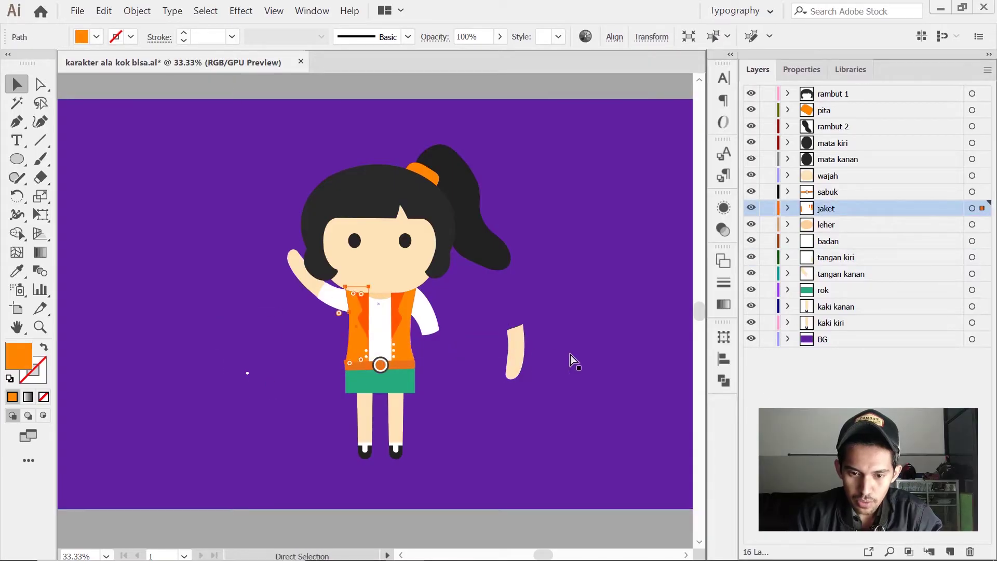
left_click(556, 379)
key("ctrl+z")
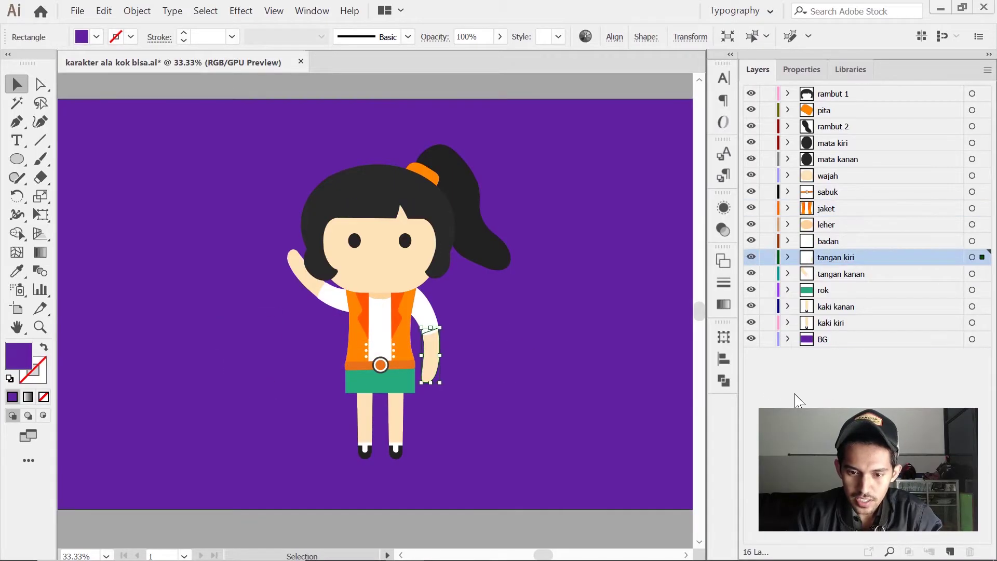
left_click(576, 415)
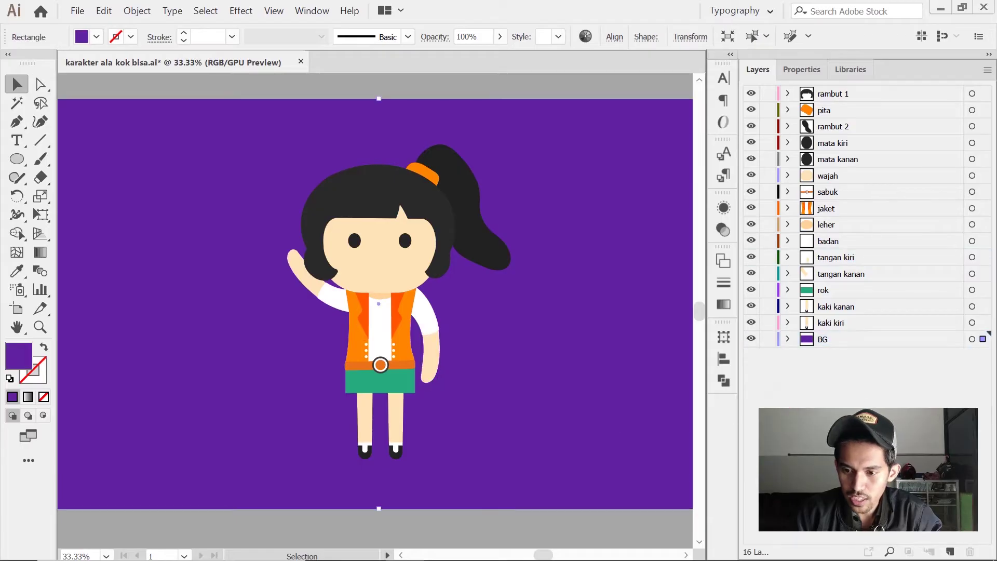
Review the layer list by highlighting all layers together and stepping through them individually from BG up to rambut 1
left_click_drag(854, 342, 844, 94)
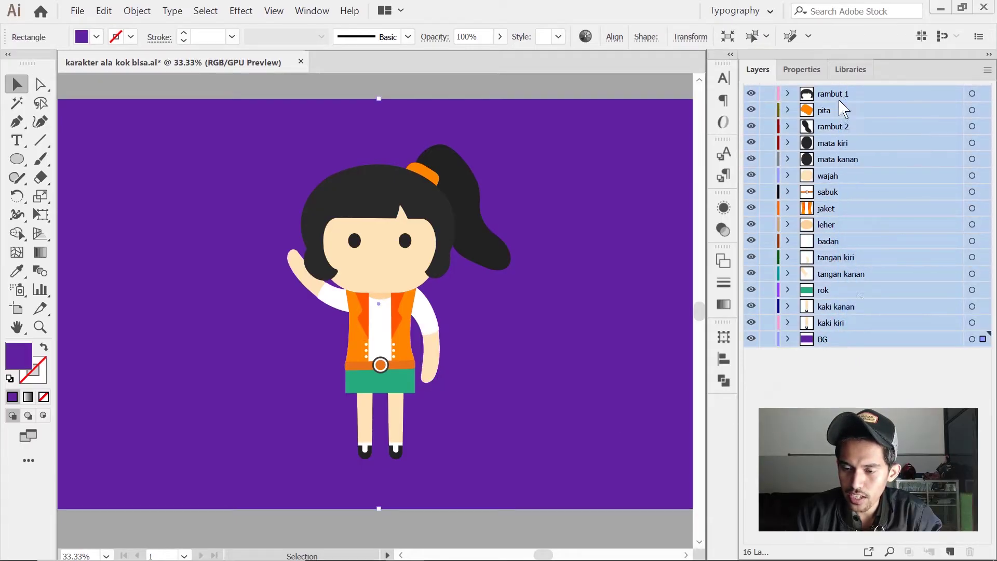
left_click(842, 388)
left_click(829, 340)
left_click(830, 323)
left_click(829, 306)
left_click(829, 291)
left_click(829, 258)
left_click(829, 225)
left_click(829, 208)
left_click(829, 191)
left_click(828, 176)
left_click(828, 159)
left_click(828, 143)
left_click(828, 126)
left_click(828, 111)
left_click(827, 94)
left_click_drag(893, 429, 841, 91)
left_click(858, 392)
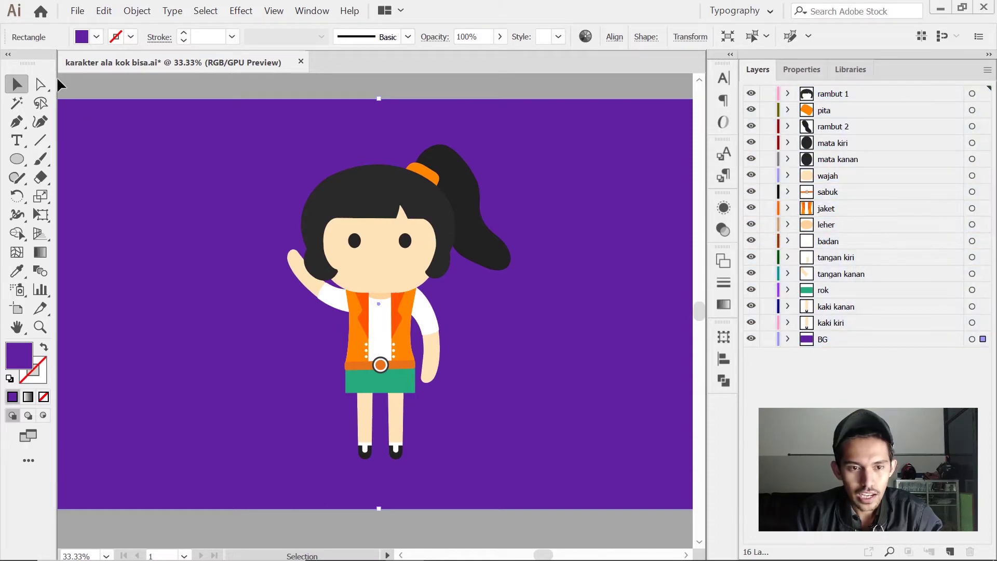
Save karakter ala kok bisa.ai and deselect the background rectangle
key("ctrl")
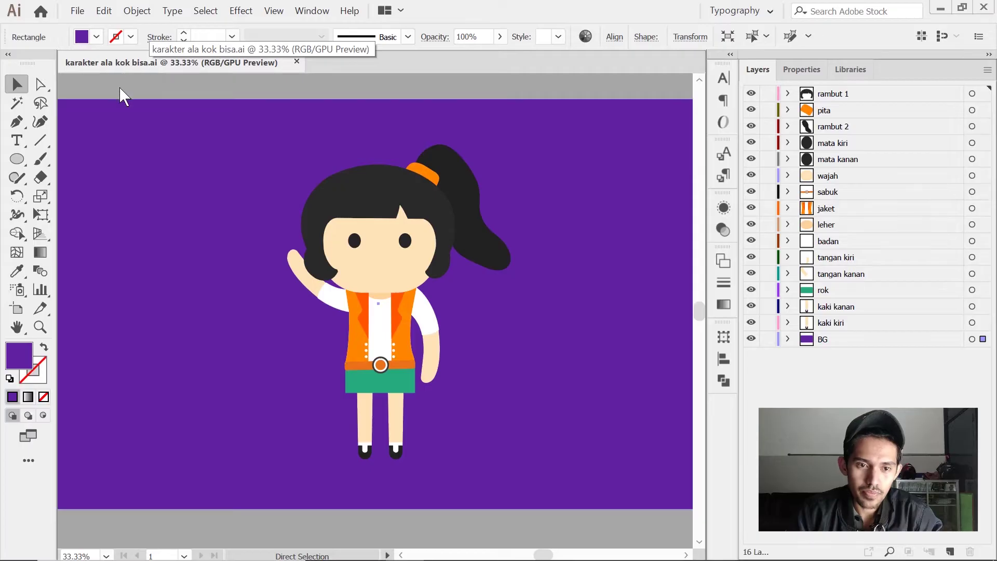
left_click(77, 10)
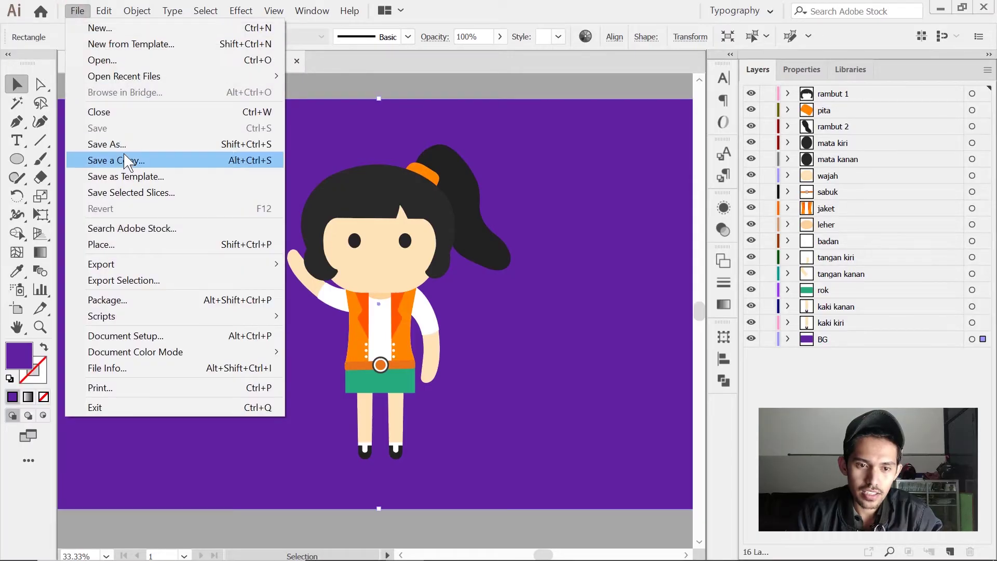
left_click(355, 76)
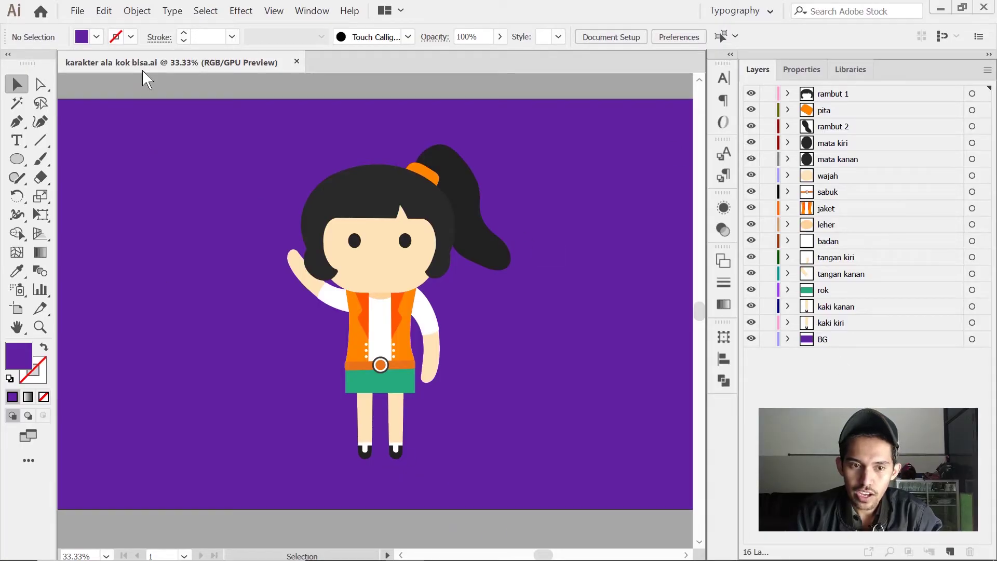
Switch to After Effects and move the playhead of the karakter ala kok bisa composition to 0:00:00:00
mouse_move(307, 560)
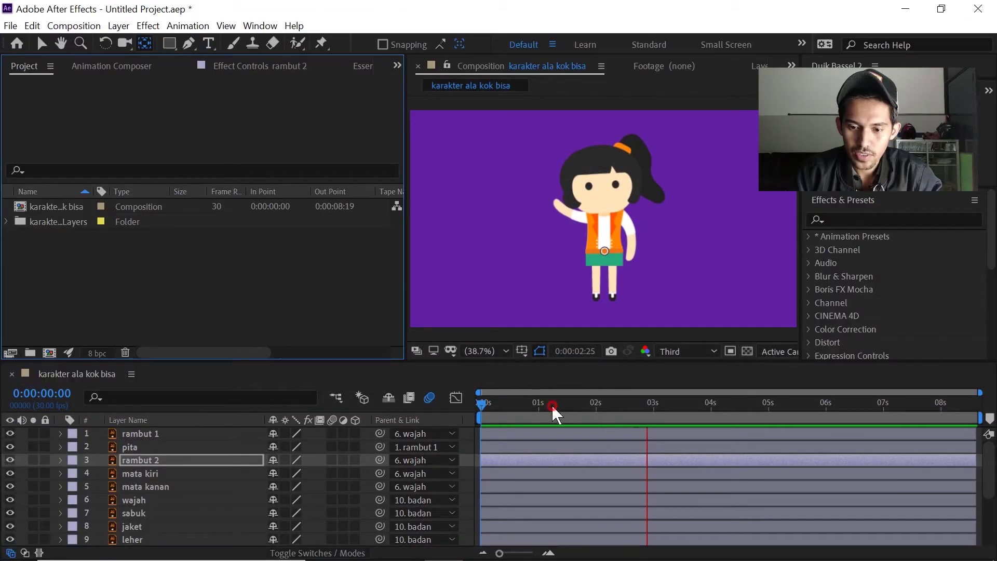
left_click_drag(553, 408, 473, 414)
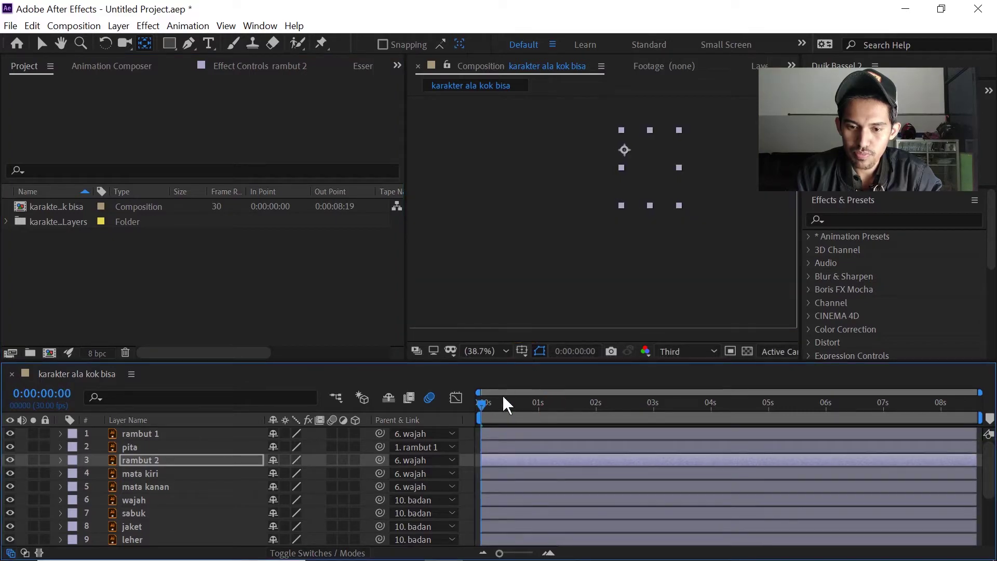
left_click(319, 317)
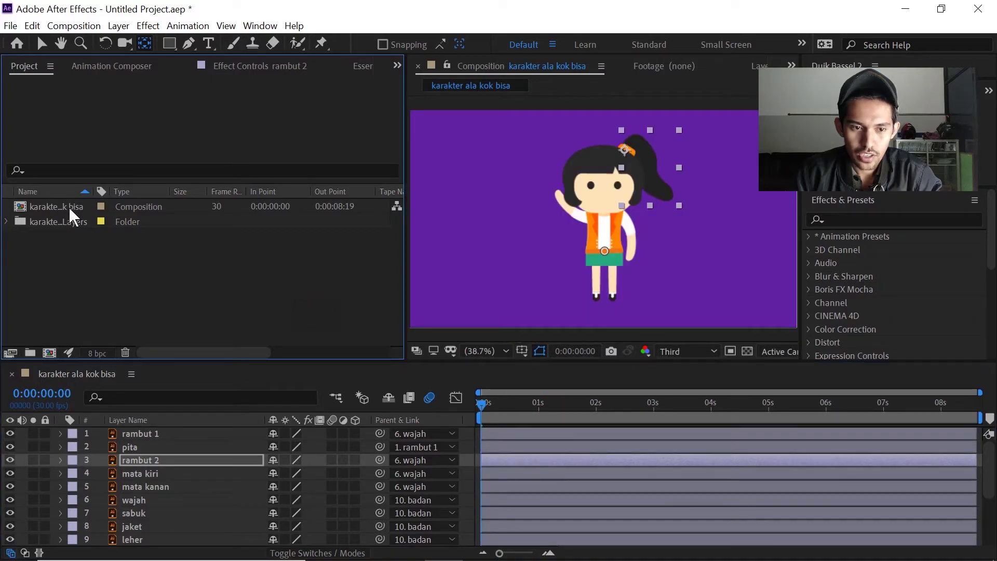
Close the existing karakter ala kok bisa timeline and delete that composition from the project
left_click(68, 207)
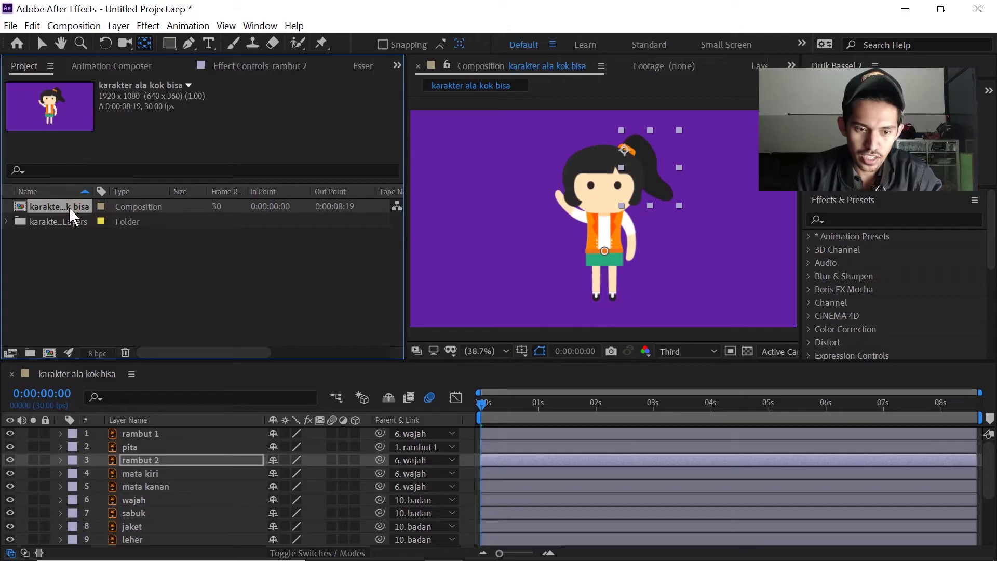
left_click(12, 375)
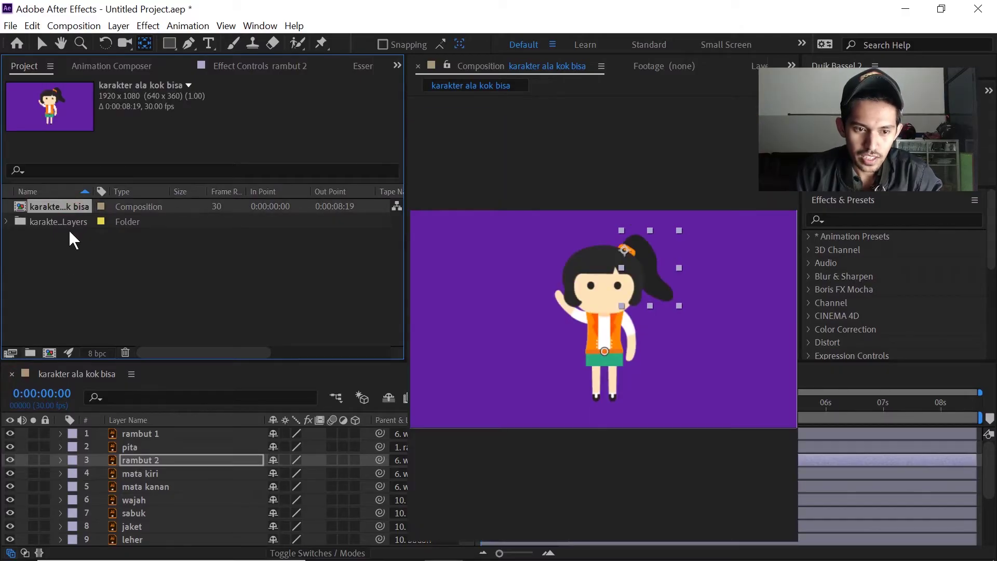
left_click(77, 209)
key("Delete")
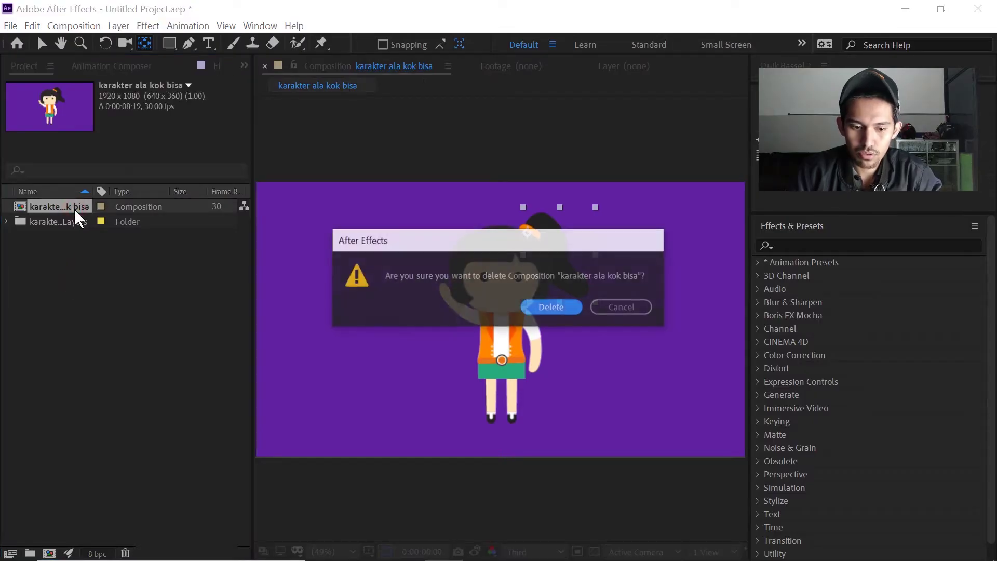
left_click(530, 307)
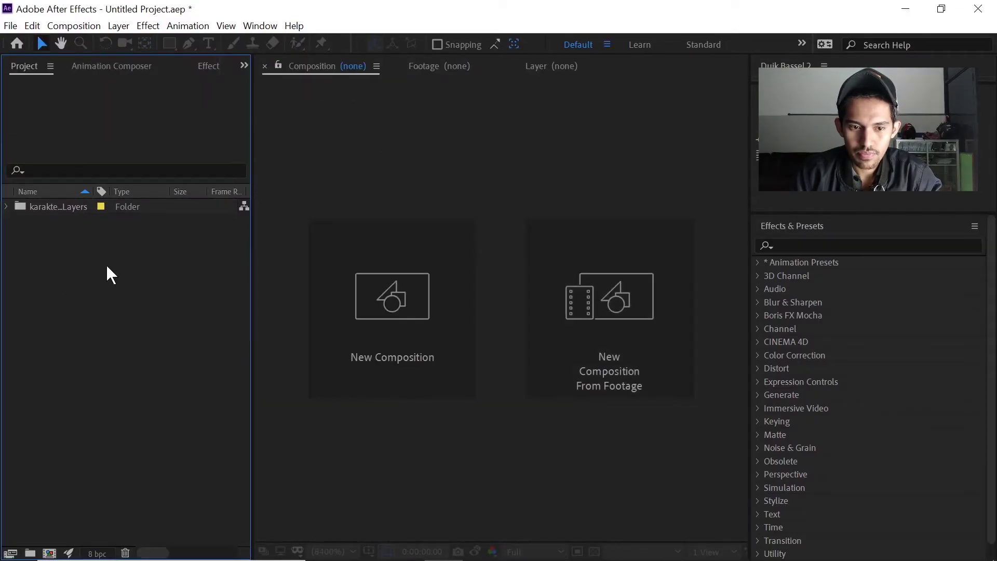
Import karakter ala kok bisa.ai as Composition - Retain Layer Sizes and open the imported composition
left_click(7, 27)
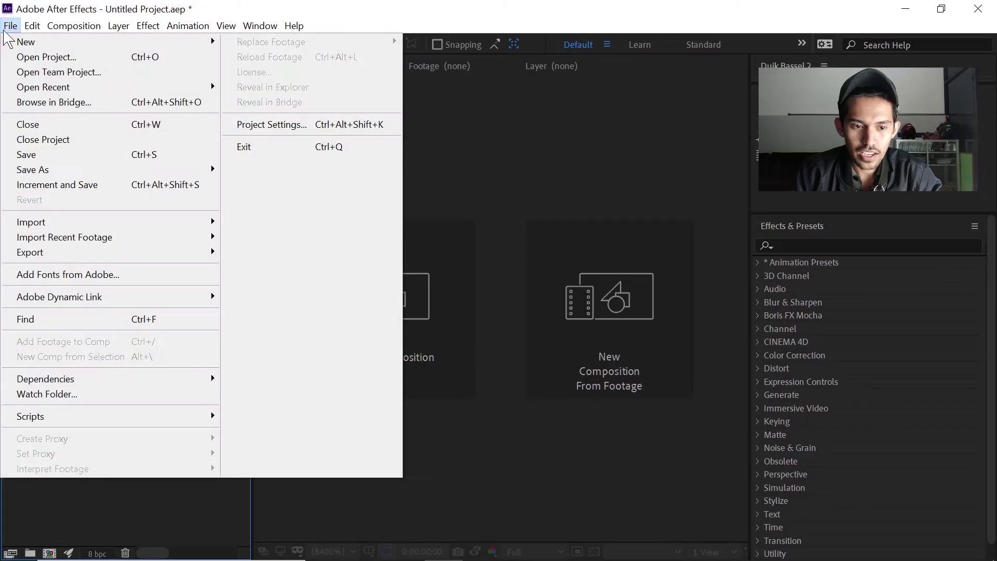
mouse_move(118, 227)
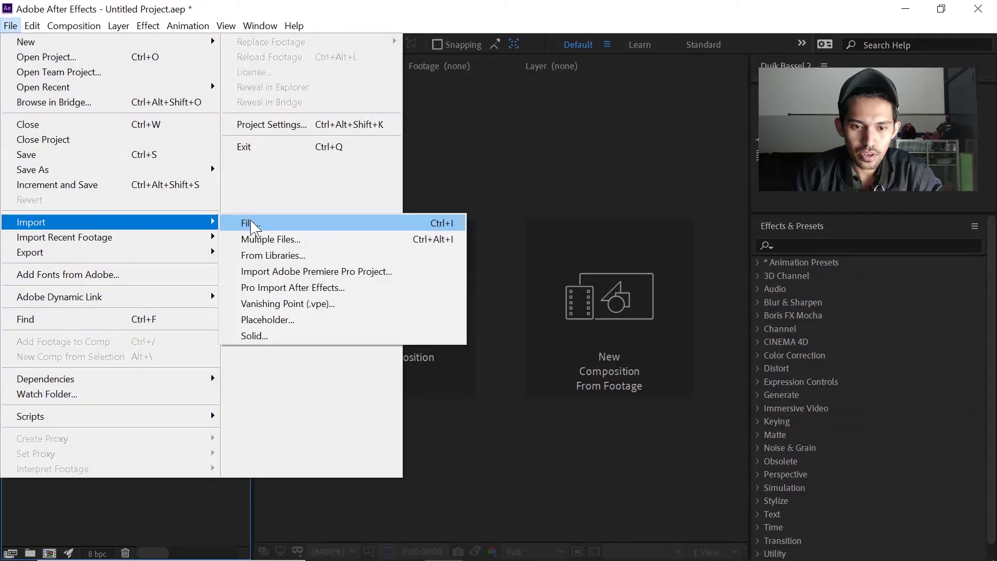
left_click(252, 225)
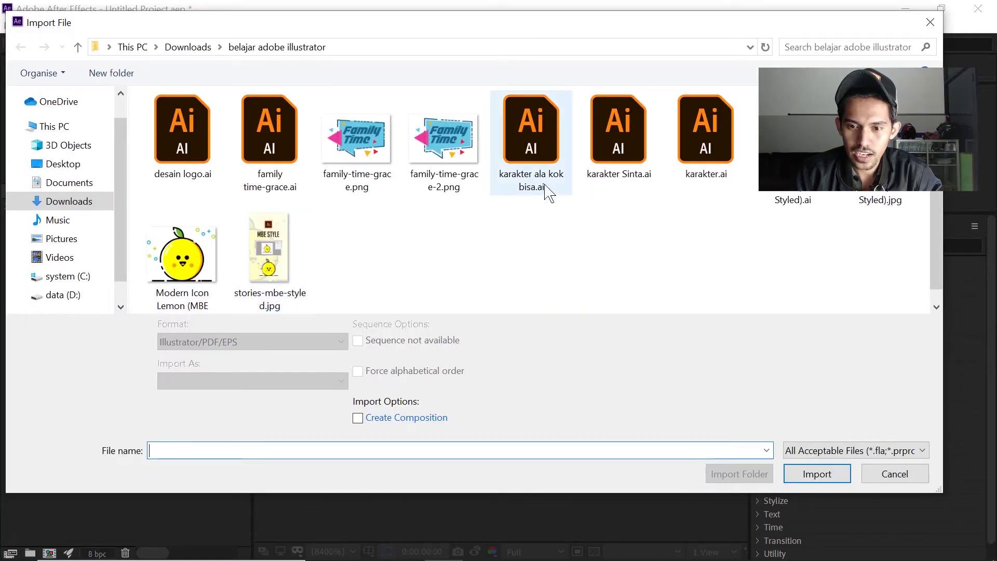
left_click(535, 116)
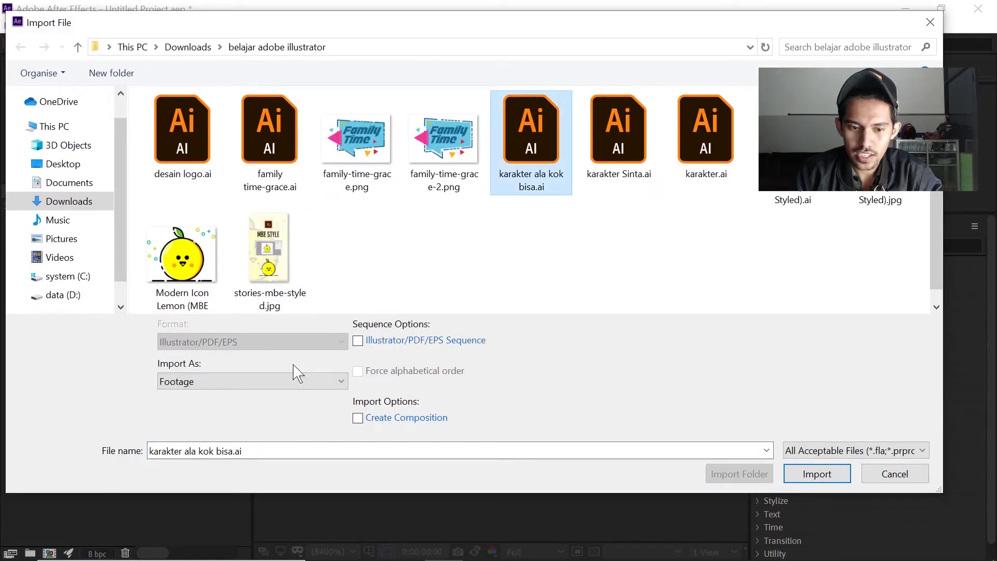
left_click(276, 381)
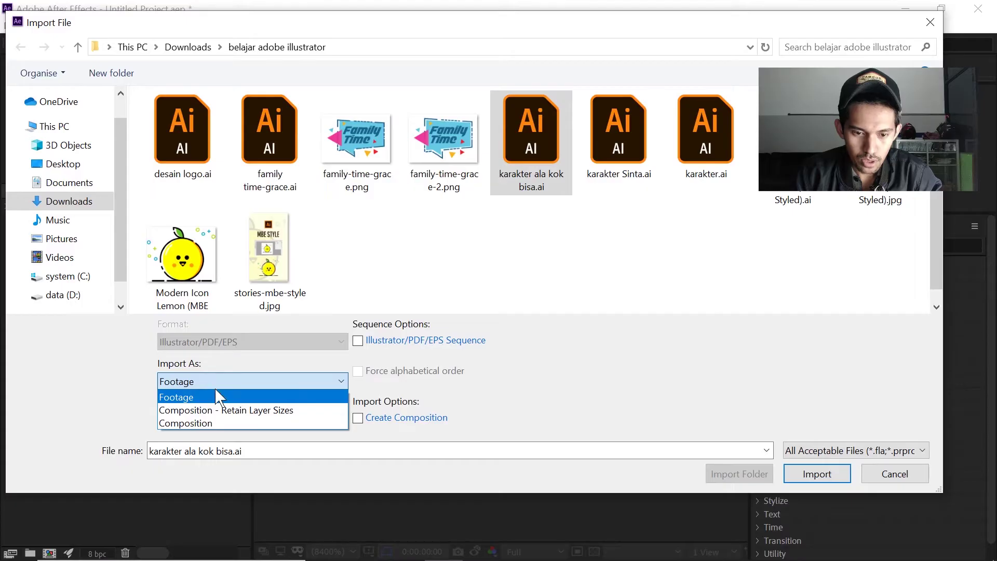
left_click(245, 410)
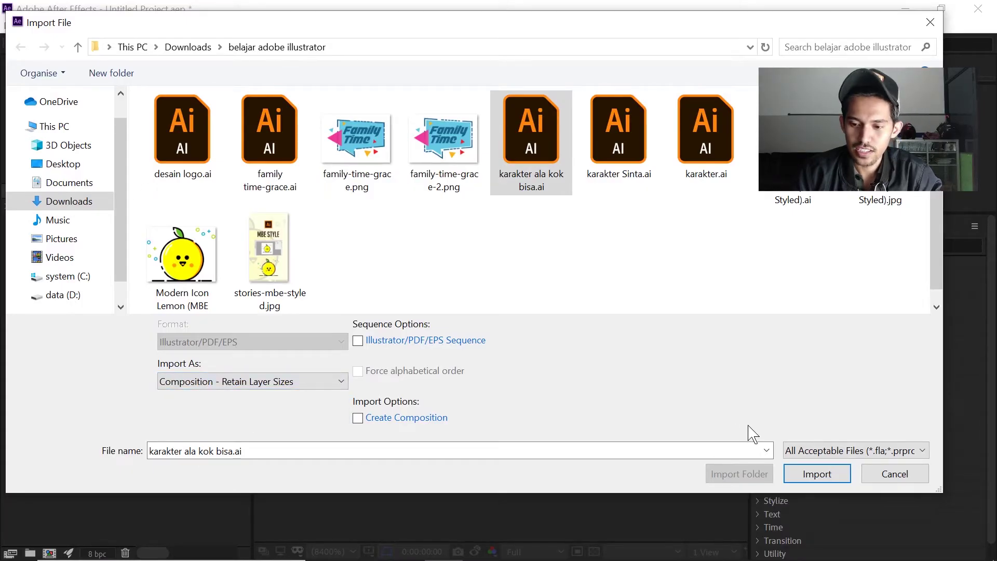
left_click(808, 472)
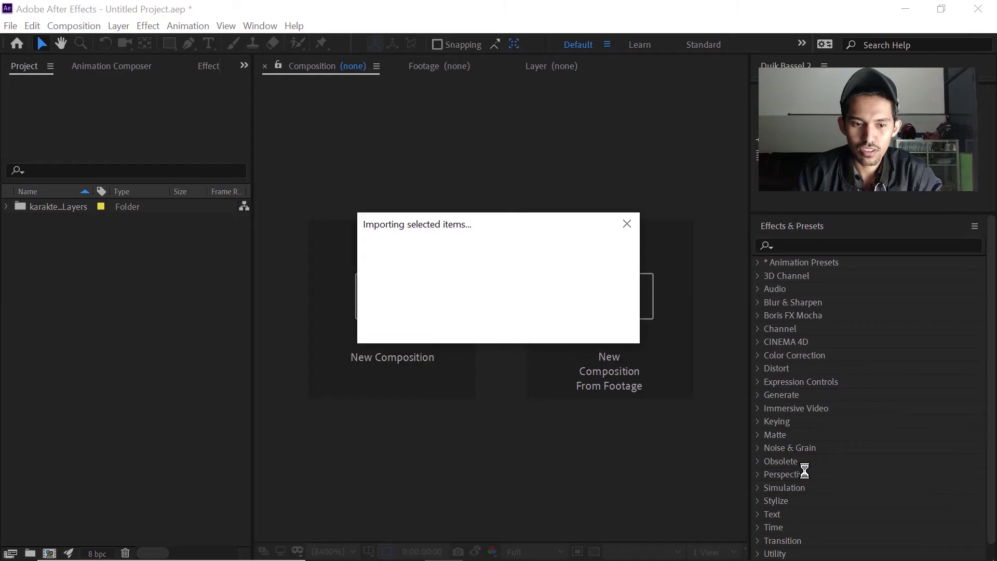
double_click(60, 208)
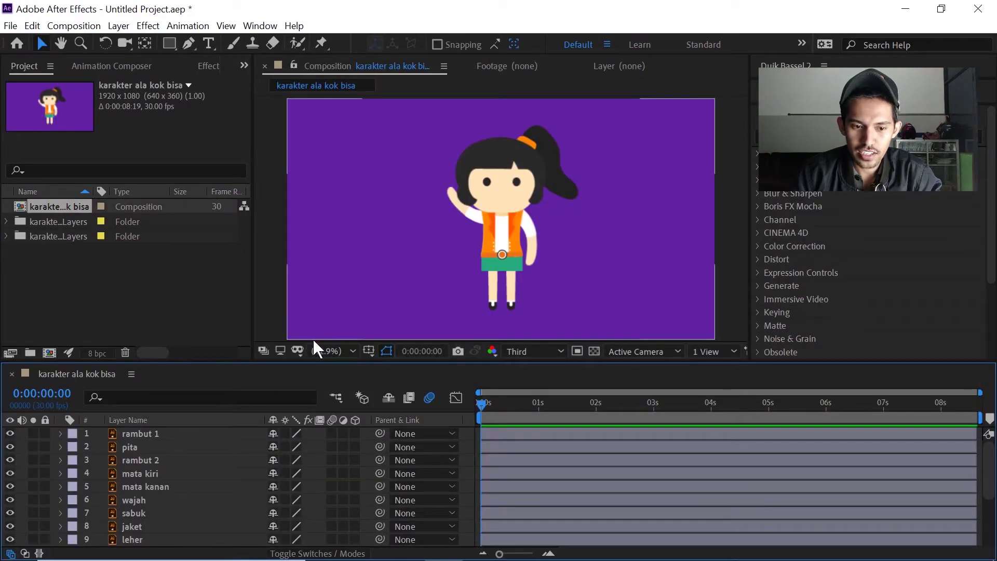
Enlarge the timeline to show every imported layer, select the full range from BG to rambut 1, and clear the selection
left_click_drag(226, 360, 216, 259)
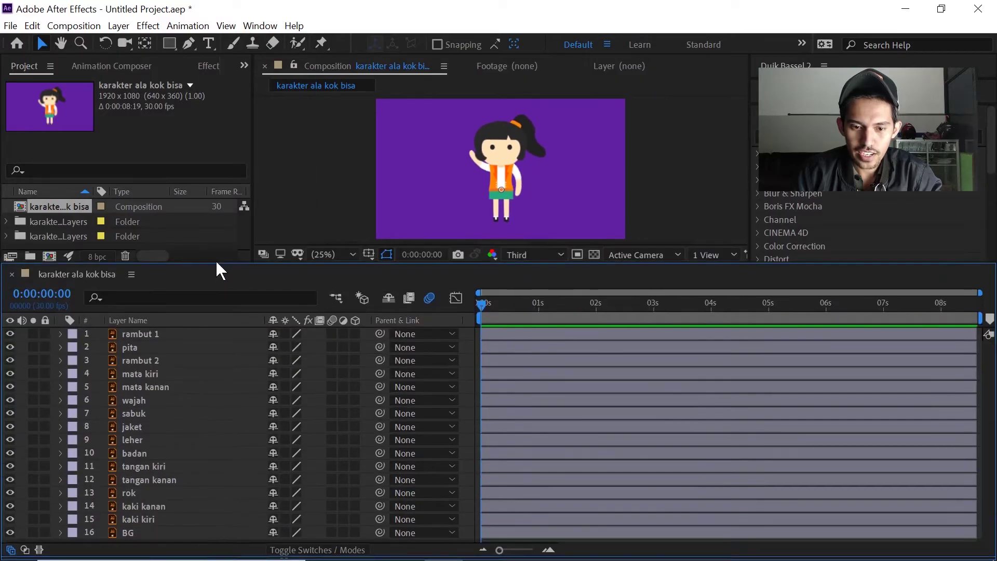
left_click(145, 333)
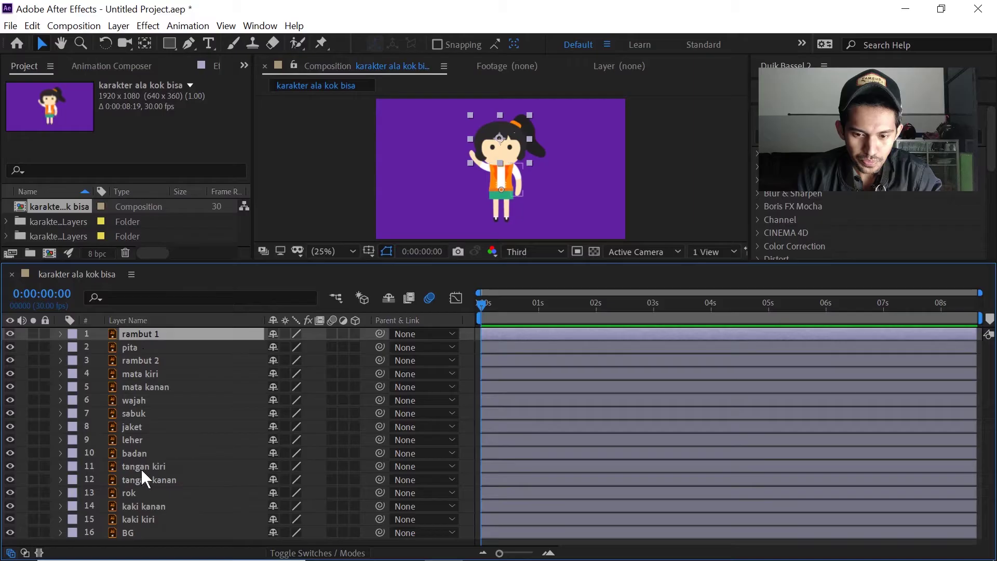
left_click(130, 528)
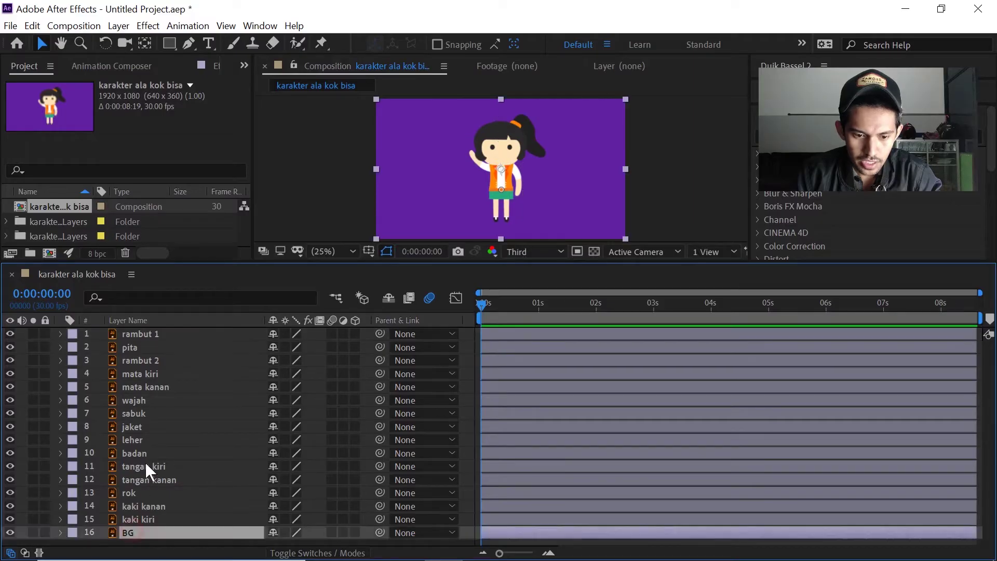
left_click(144, 334, "shift")
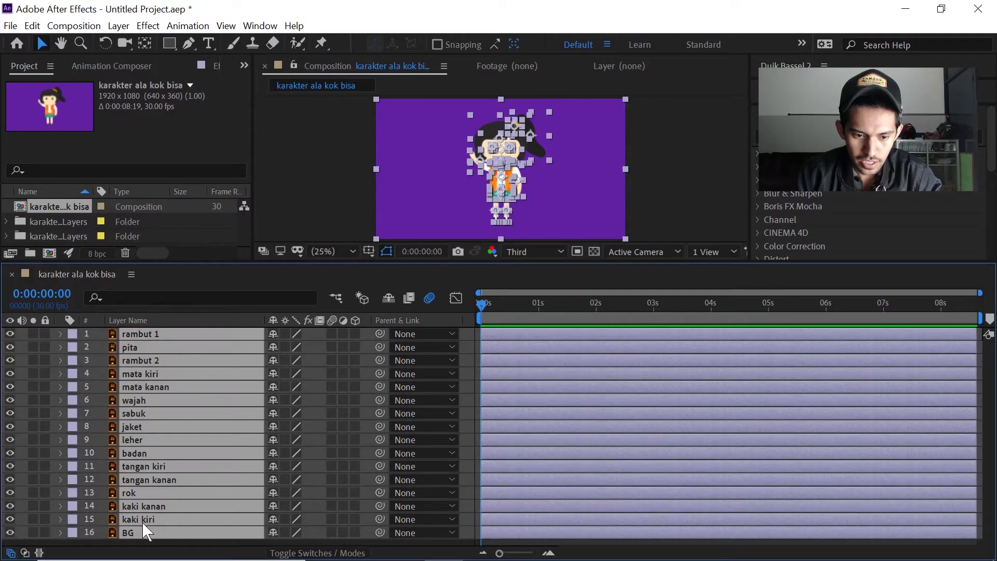
left_click(297, 183)
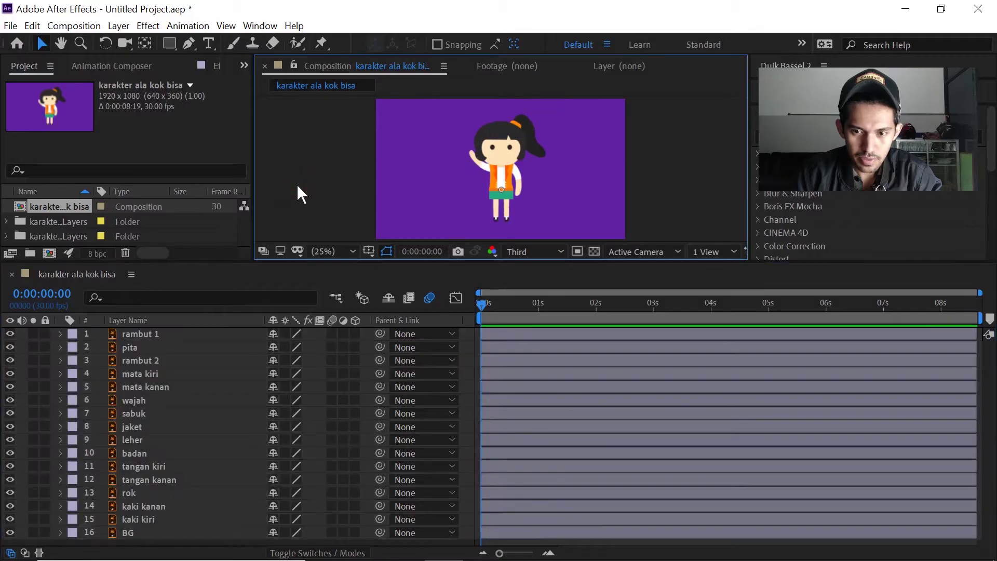
Lock the BG layer, leaving it visible
left_click(129, 533)
left_click(14, 532)
left_click(16, 533)
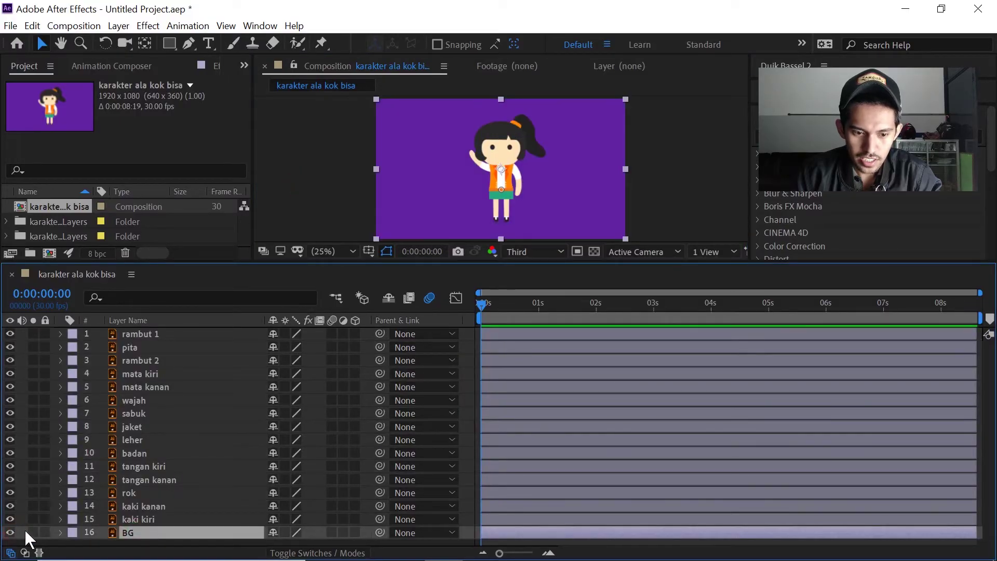
left_click(45, 532)
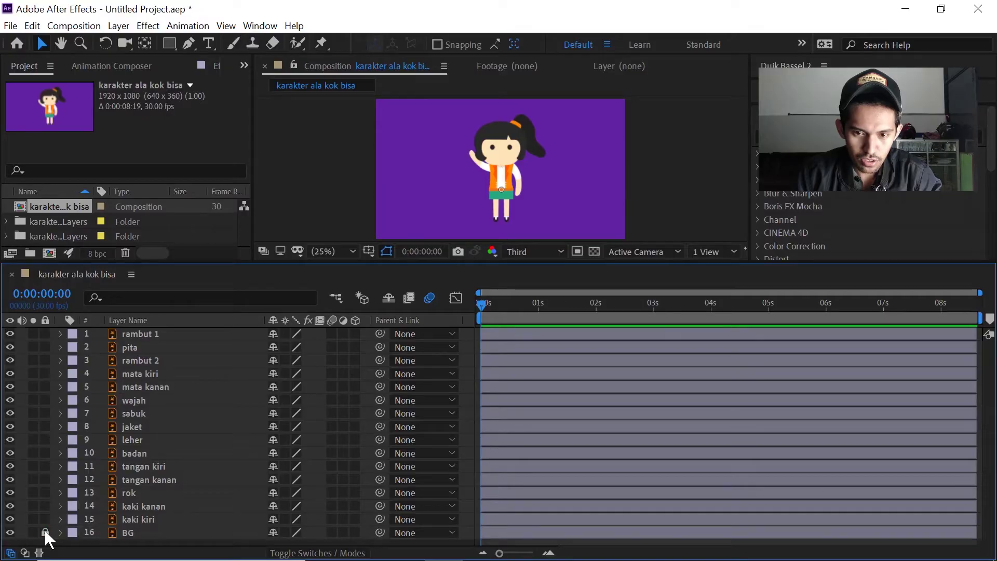
Select the character layers one by one from rambut 1 through kaki kiri to examine which body part each one holds
left_click(136, 334)
left_click(136, 347)
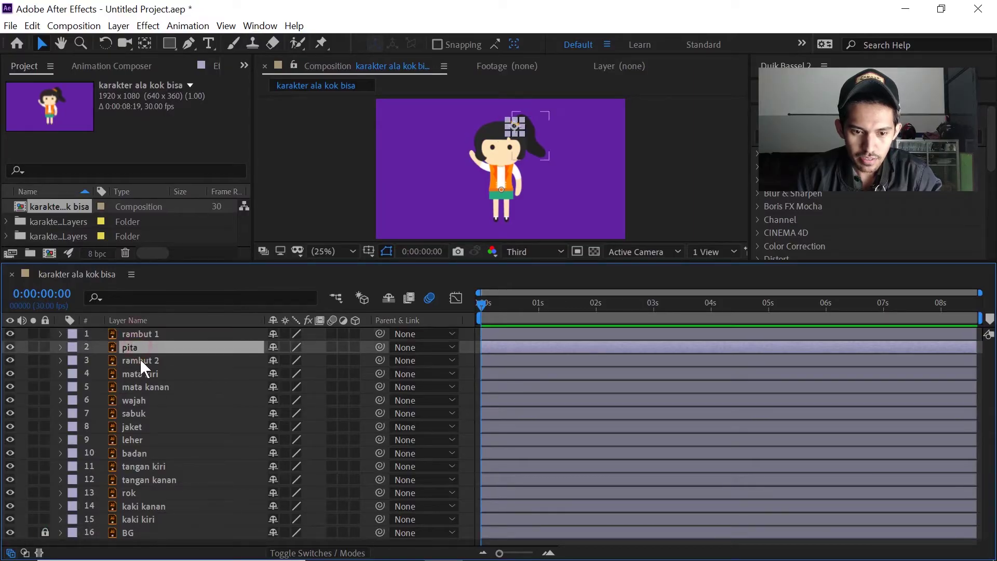
left_click(139, 360)
left_click(142, 374)
left_click(142, 388)
left_click(137, 401)
left_click(136, 414)
left_click(136, 427)
left_click(136, 440)
left_click(137, 453)
left_click(139, 466)
left_click(139, 479)
left_click(140, 492)
left_click(139, 506)
left_click(139, 520)
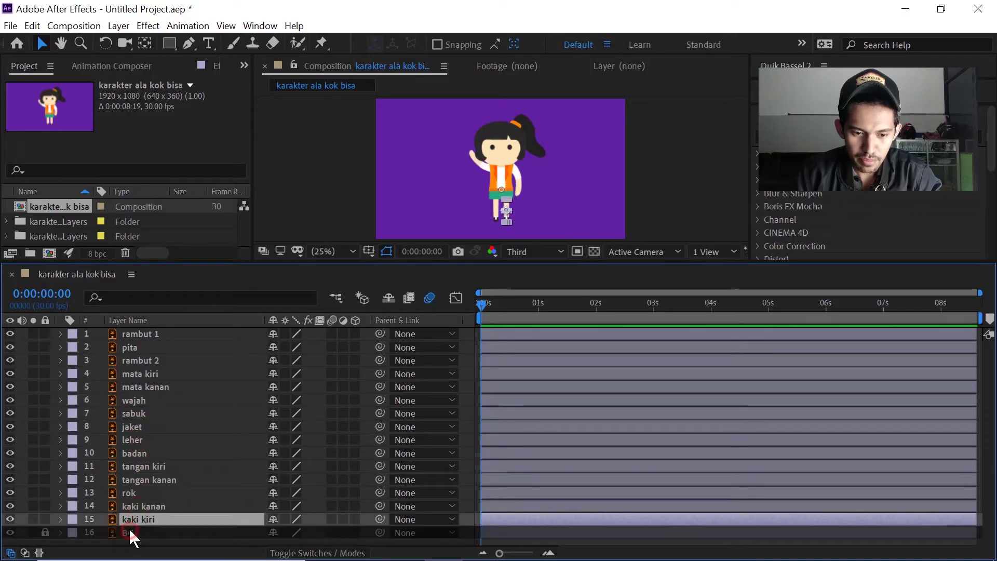
left_click(139, 506)
left_click(139, 492)
left_click(140, 479)
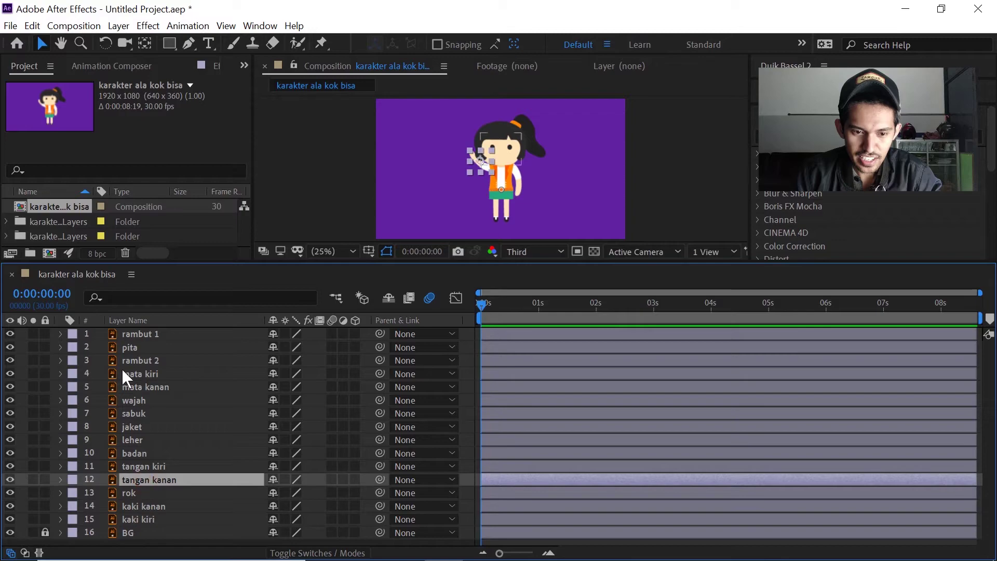
Parent the rambut 1, pita, rambut 2, mata kiri and mata kanan layers to wajah
left_click(127, 335)
left_click_drag(490, 263, 481, 370)
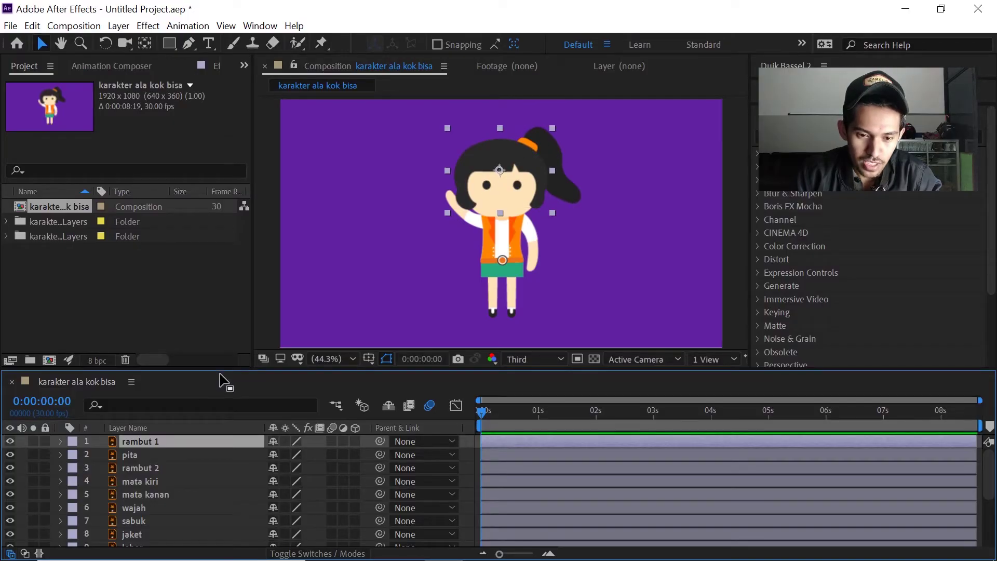
left_click_drag(221, 371, 216, 302)
scroll(164, 436, "down", 3)
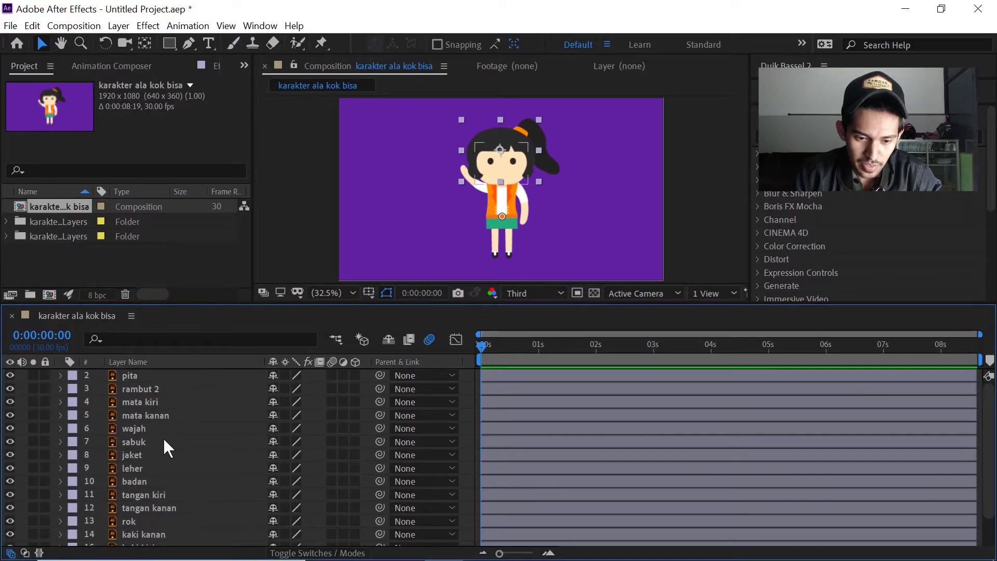
scroll(163, 439, "up", 3)
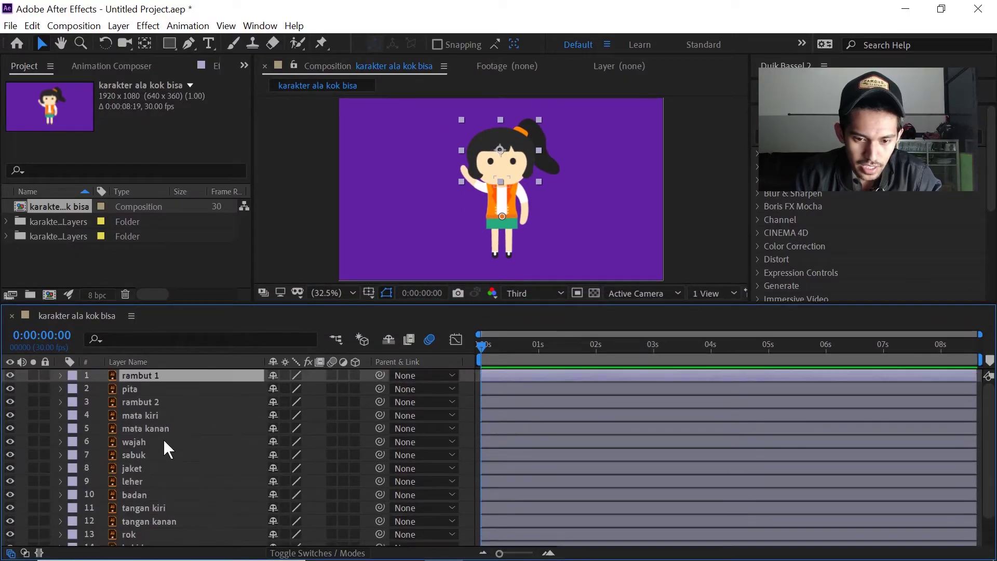
scroll(157, 410, "down", 3)
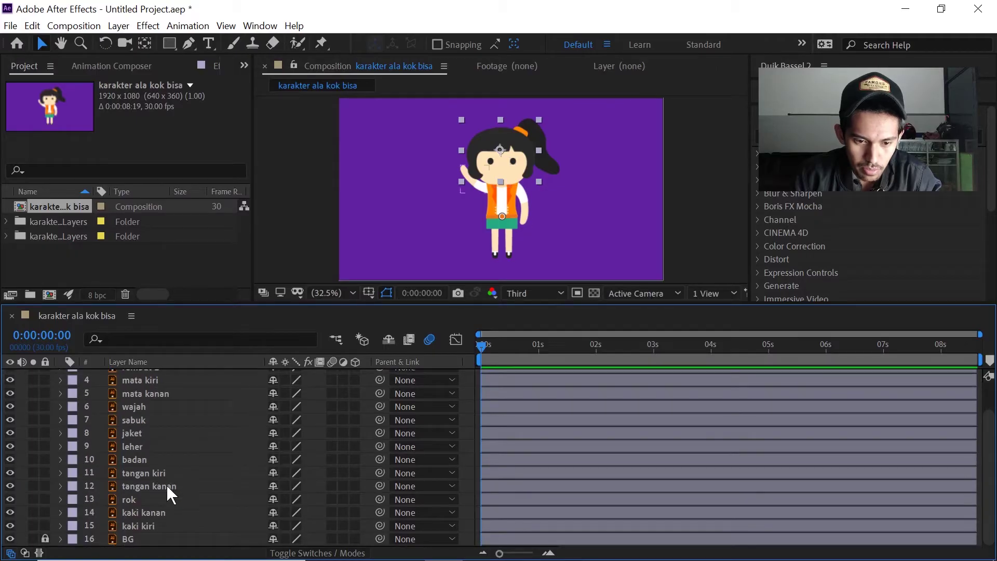
scroll(167, 463, "up", 3)
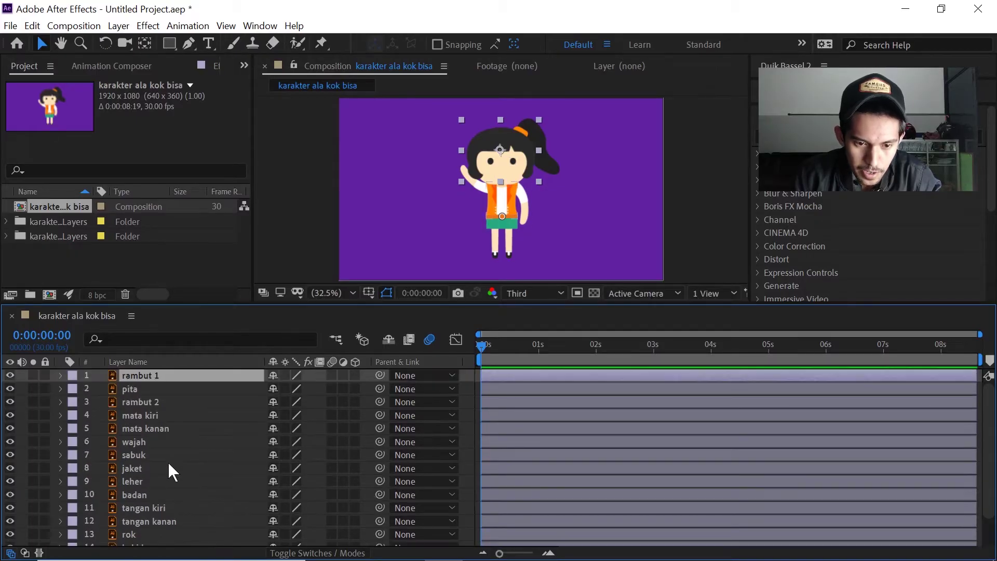
left_click(144, 389, "ctrl")
left_click(148, 401, "ctrl")
left_click(150, 415, "ctrl")
left_click(150, 427, "ctrl")
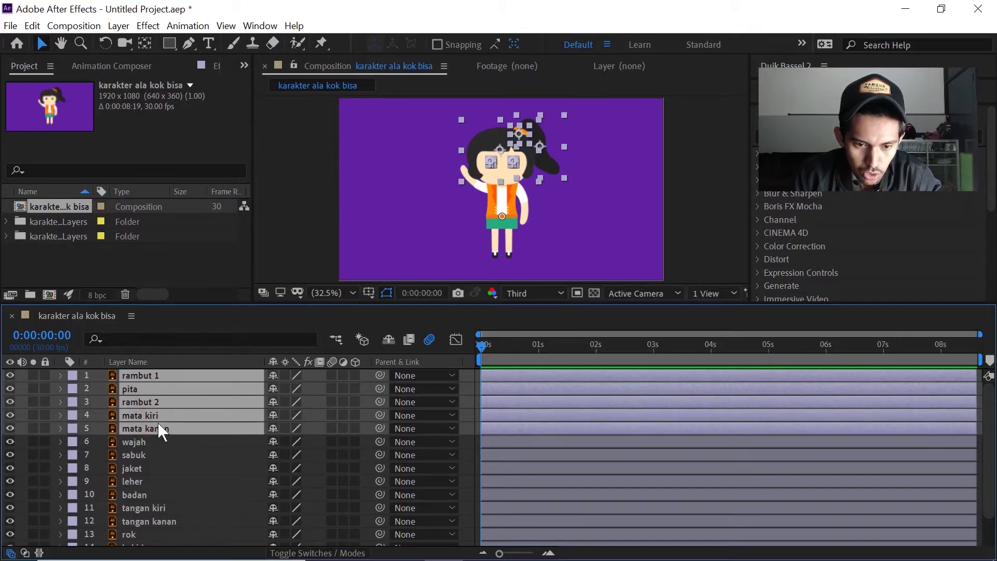
left_click_drag(380, 428, 138, 445)
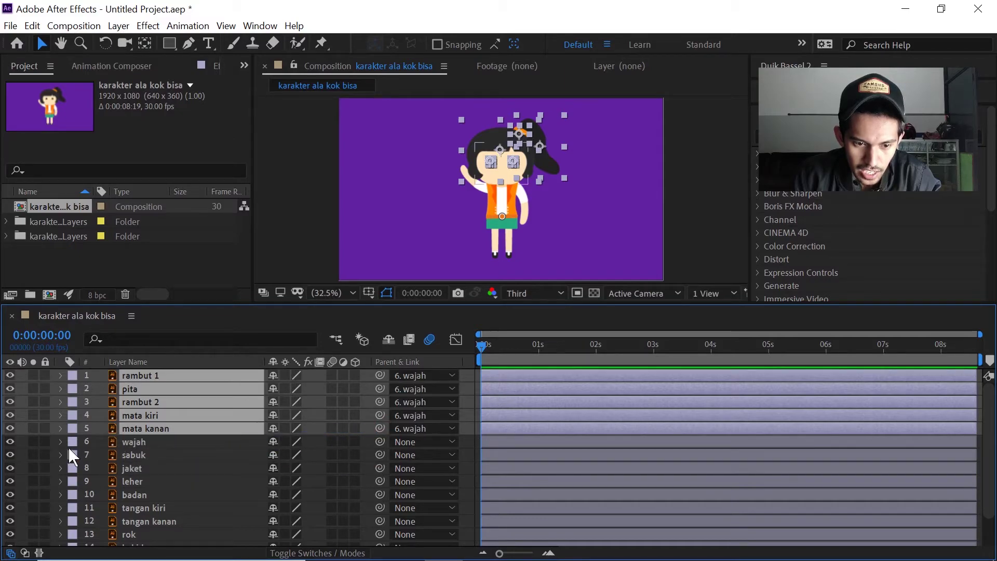
Test the head parenting by shifting the wajah layer's Position, undo the shift and collapse the layer
left_click(128, 441)
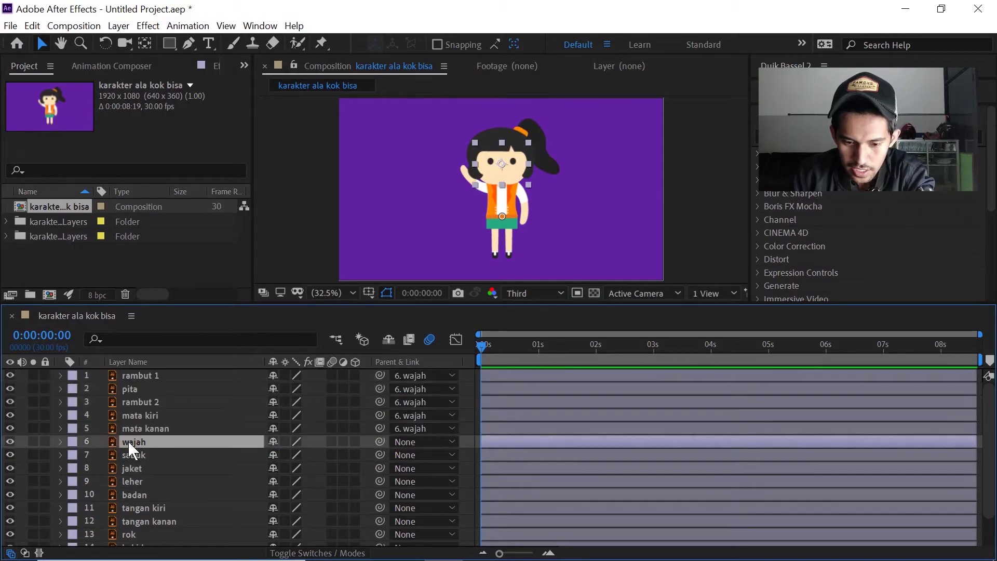
key("p")
left_click_drag(299, 457, 805, 511)
key("ctrl+z")
key("ctrl+z")
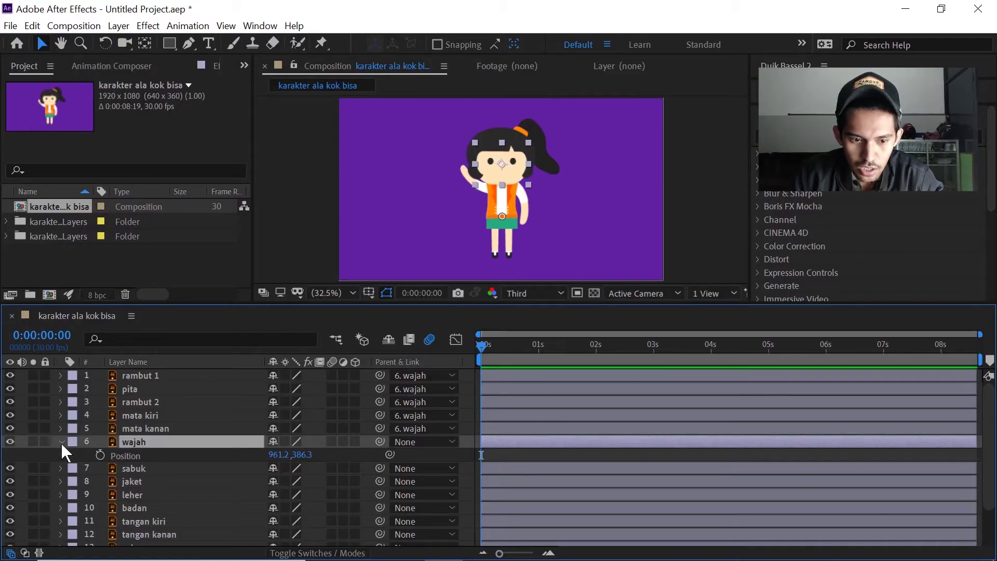
left_click(61, 442)
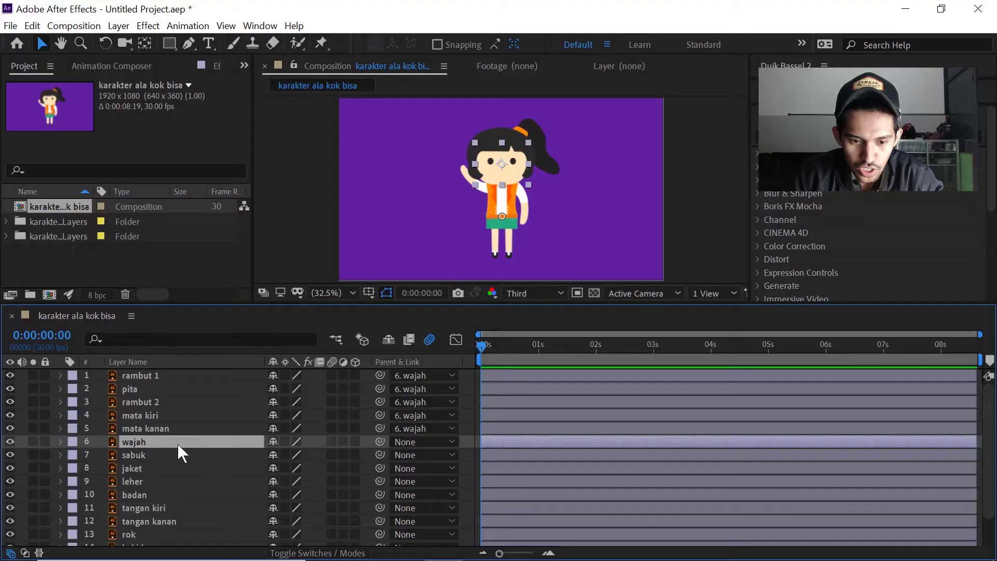
Parent wajah, sabuk, jaket, leher, tangan kiri, tangan kanan, rok, kaki kanan and kaki kiri to the badan layer
left_click_drag(381, 441, 154, 494)
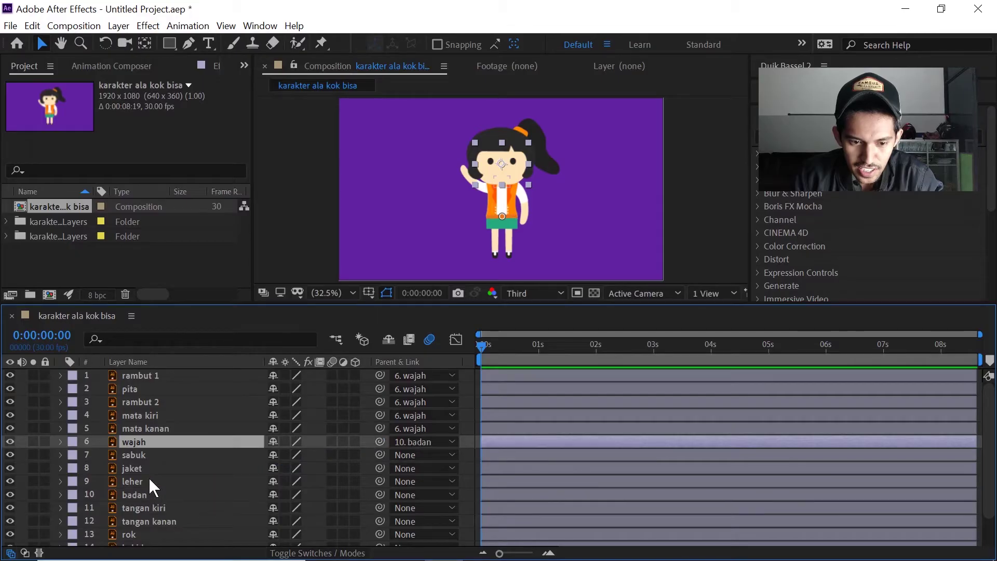
left_click(149, 477)
scroll(149, 477, "down", 2)
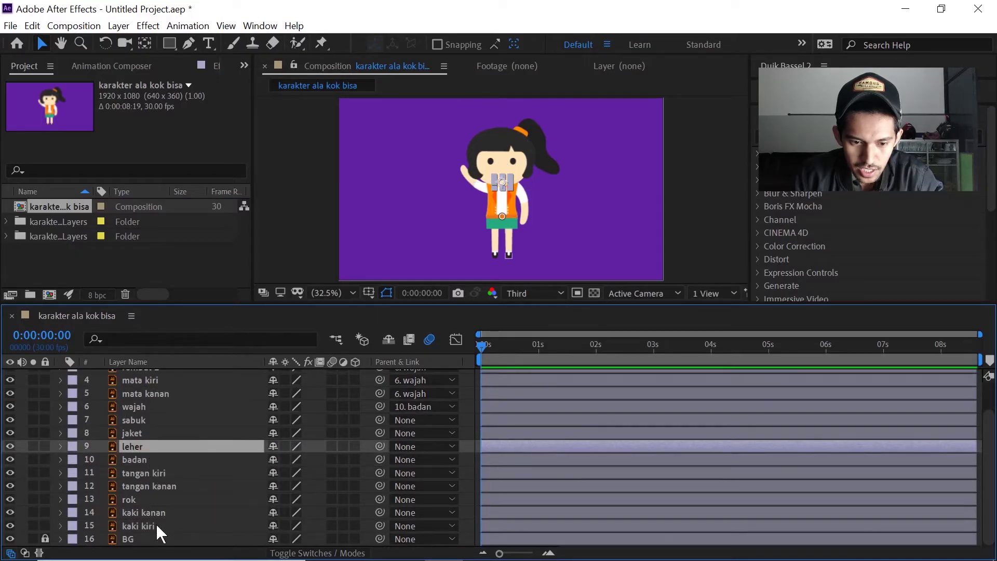
left_click(155, 522)
left_click(148, 511, "ctrl")
left_click(144, 500, "ctrl")
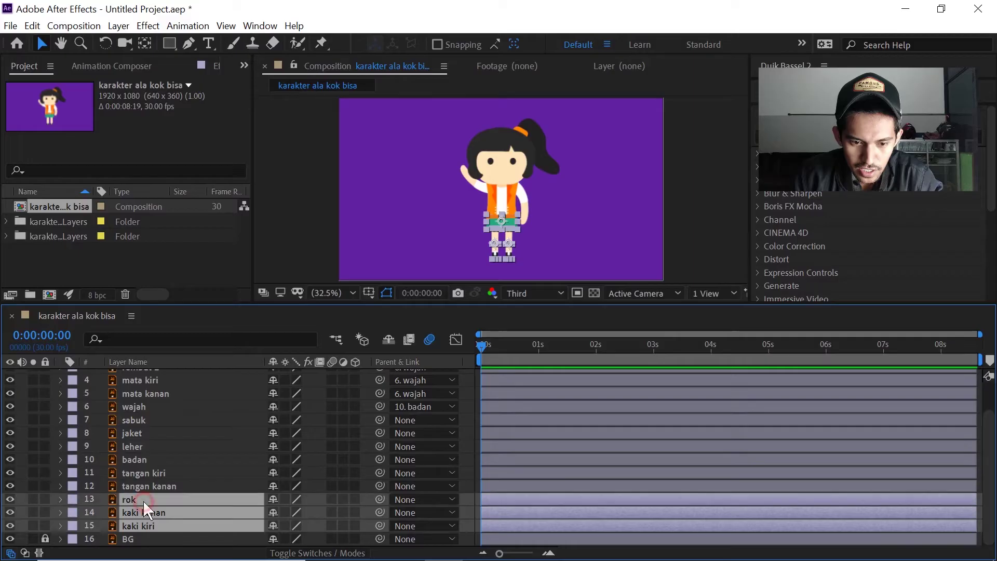
left_click(146, 487, "ctrl")
left_click(149, 474, "ctrl")
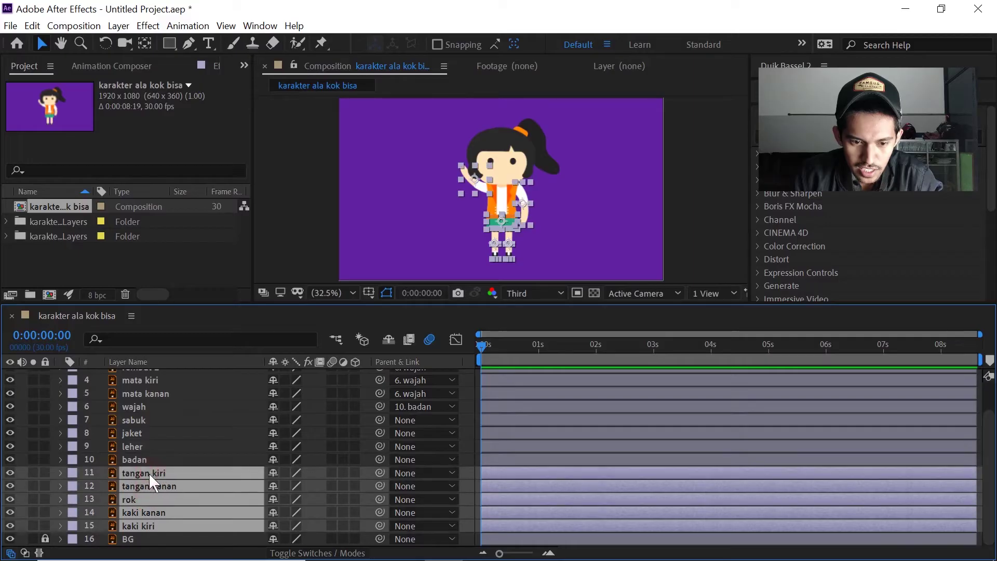
left_click(139, 442, "ctrl")
left_click(139, 433, "ctrl")
left_click(137, 420, "ctrl")
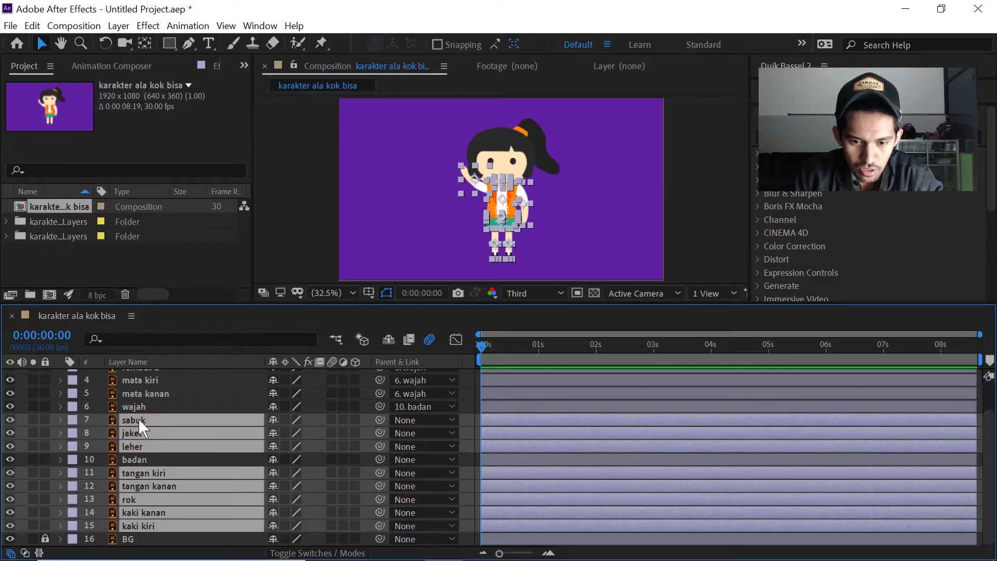
left_click_drag(380, 420, 183, 462)
scroll(398, 404, "up", 3)
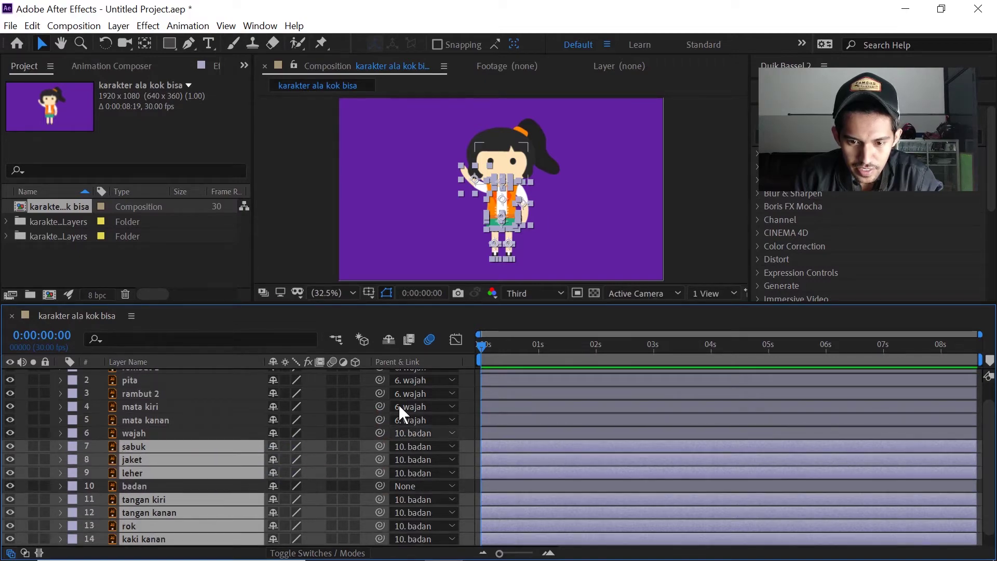
Test the body parenting by shifting the badan layer's Position horizontally and vertically, undo the shifts and collapse the layer
scroll(205, 450, "down", 3)
left_click(138, 458)
key("p")
left_click_drag(278, 481, 11, 485)
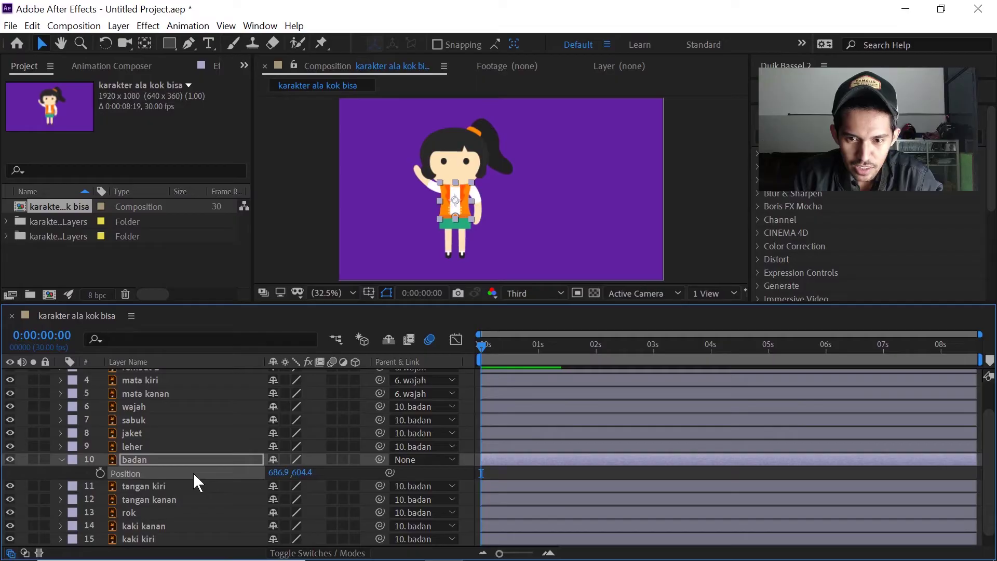
key("ctrl+z")
left_click_drag(300, 474, 322, 447)
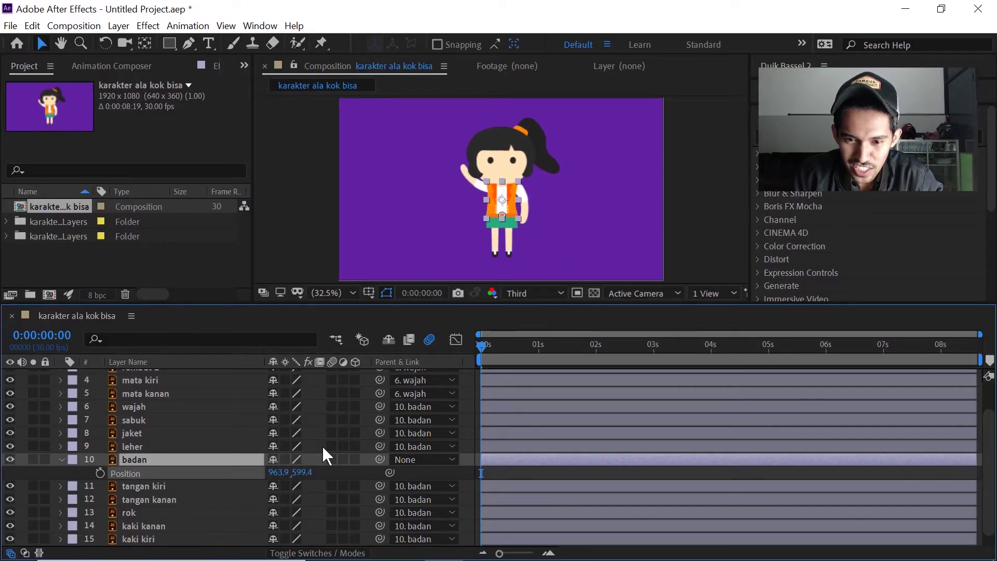
left_click_drag(284, 480, 228, 505)
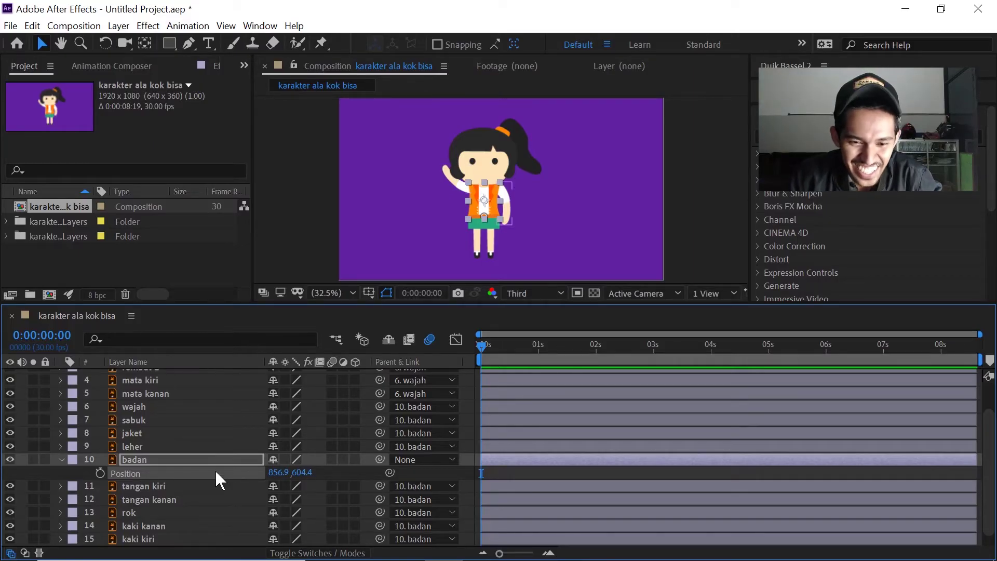
key("ctrl+z")
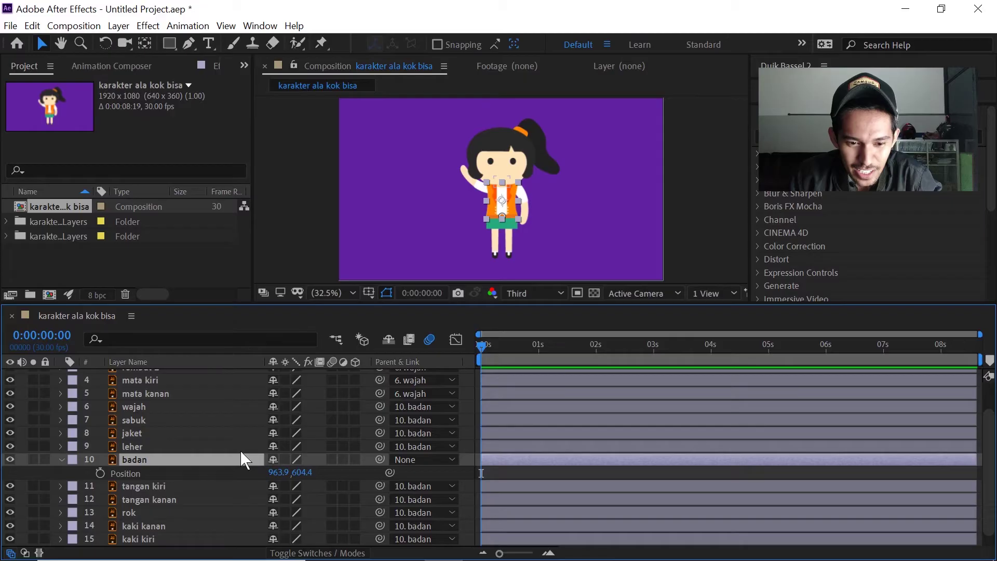
left_click(60, 459)
Move the wajah layer's anchor point from the face centre down to the chin, where it meets the neck
scroll(387, 417, "up", 2)
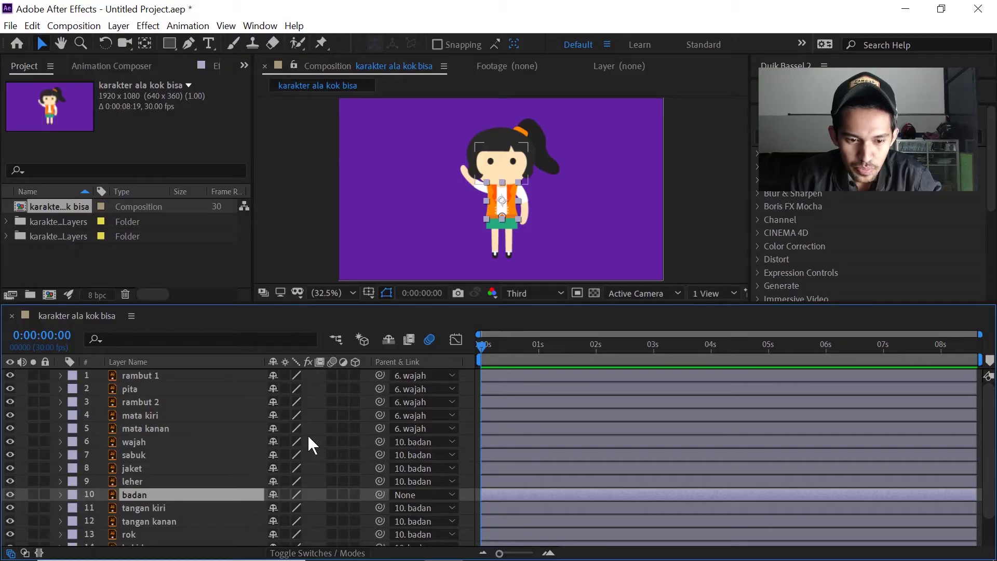
left_click(167, 376)
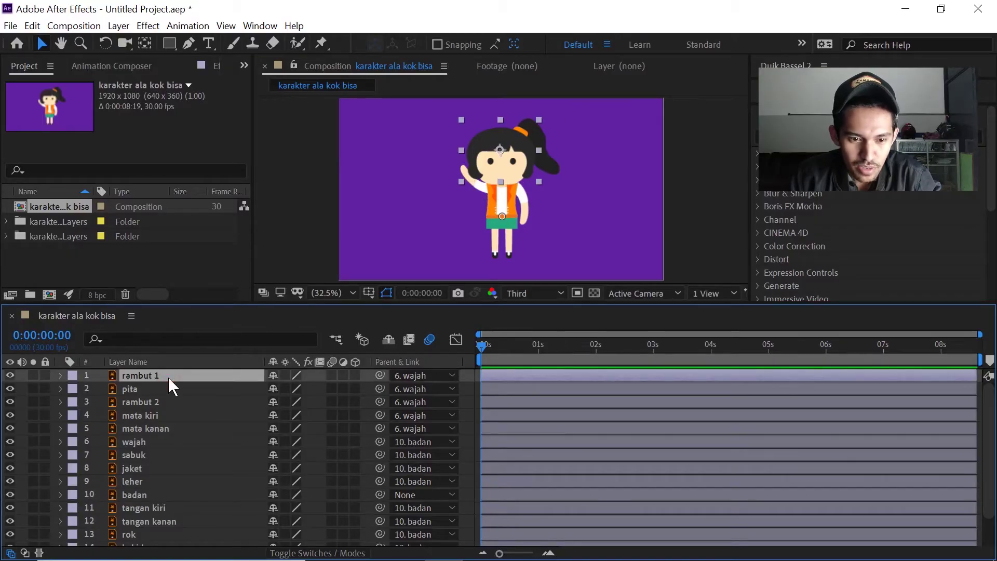
scroll(145, 455, "down", 2)
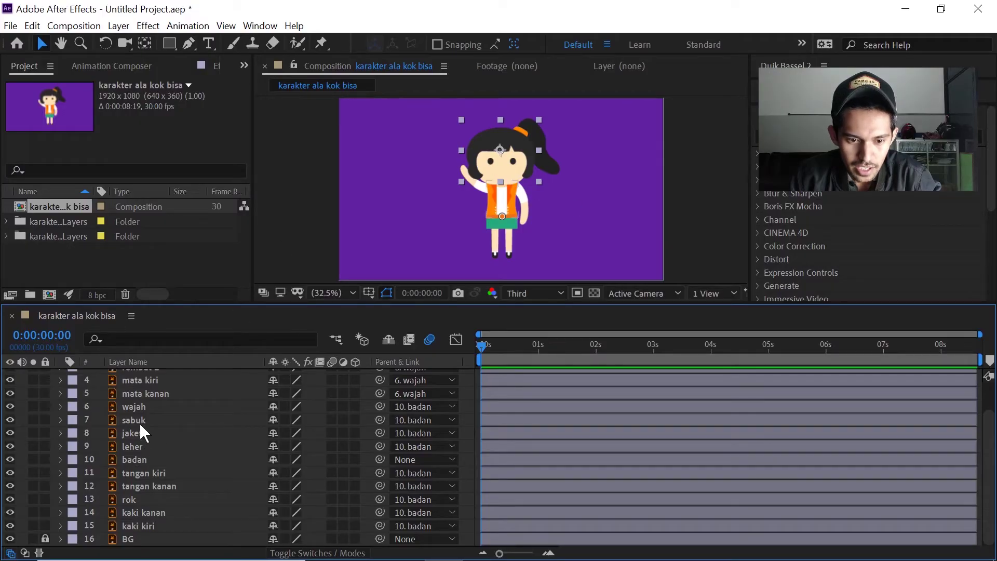
left_click(139, 407)
scroll(511, 163, "up", 5)
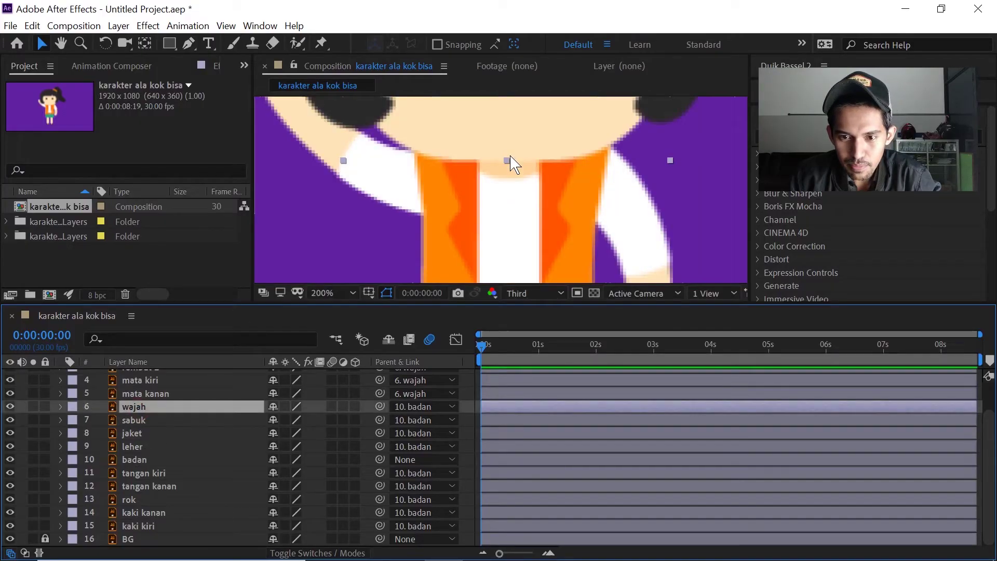
scroll(512, 164, "down", 3)
left_click_drag(597, 151, 575, 203)
key("y")
left_click_drag(478, 168, 480, 235)
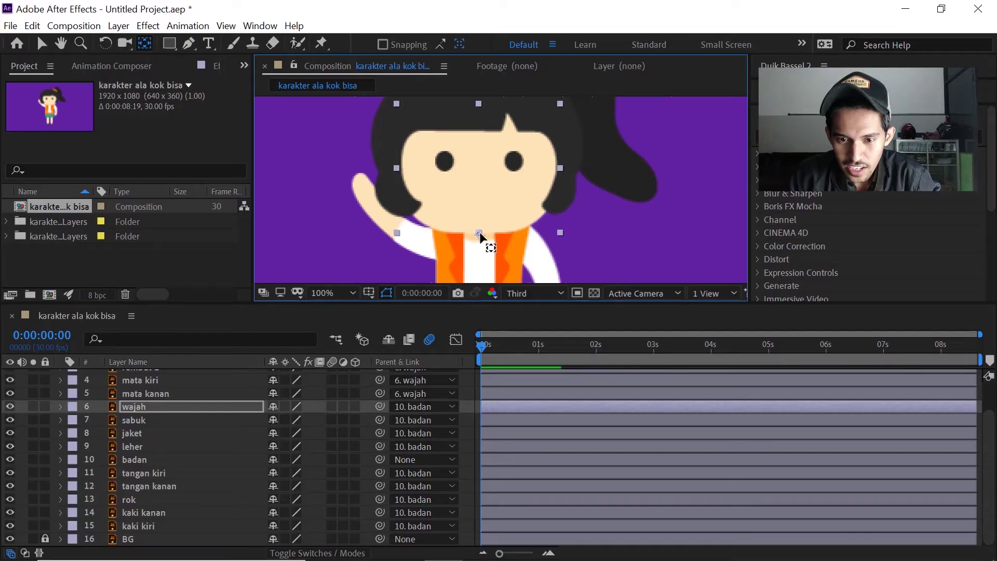
Fine-tune the wajah layer's anchor point at the chin with the Pan Behind tool
left_click(136, 407)
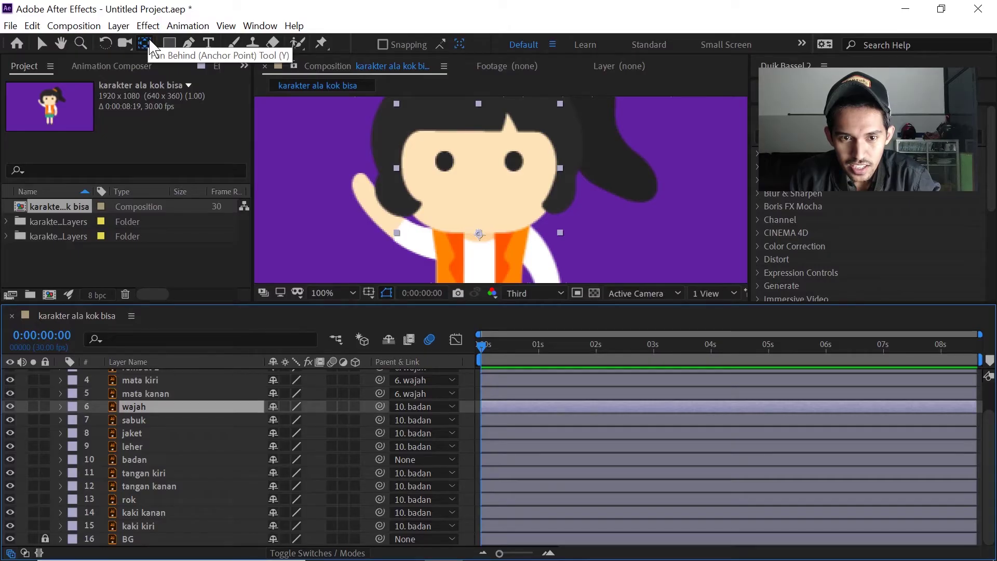
left_click(148, 41)
mouse_move(484, 239)
left_mouse_down()
mouse_move(483, 191)
mouse_move(488, 236)
mouse_move(479, 234)
left_mouse_up()
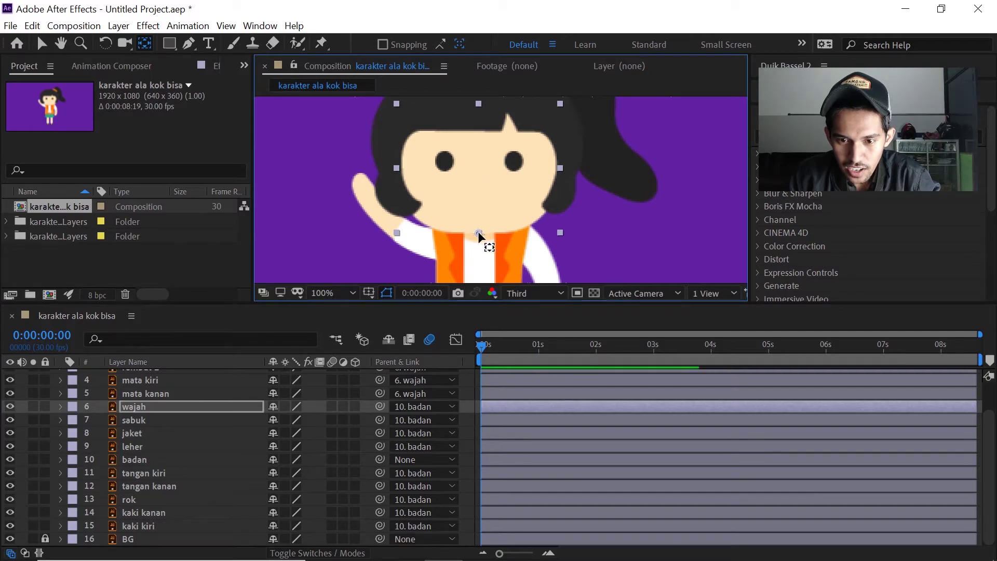
Move the tangan kanan layer's anchor point from the arm's centre to the shoulder, at the edge of the jacket
left_click(143, 485)
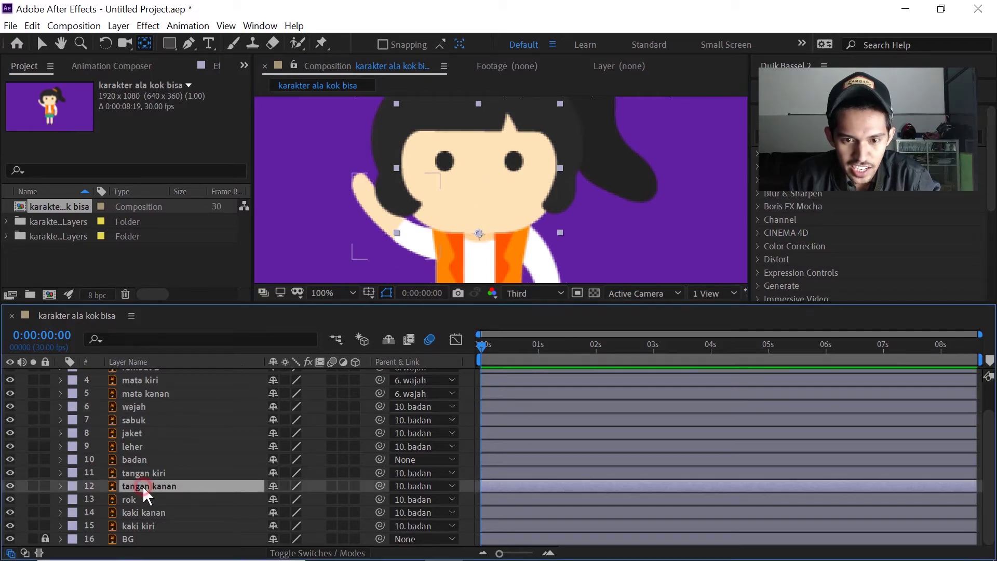
left_click_drag(398, 217, 438, 247)
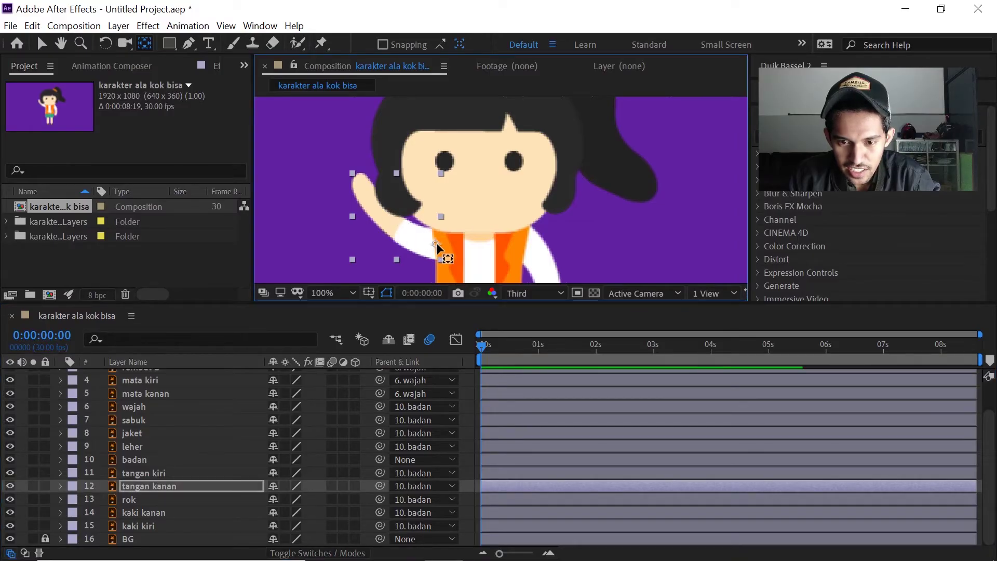
key("comma")
key("period")
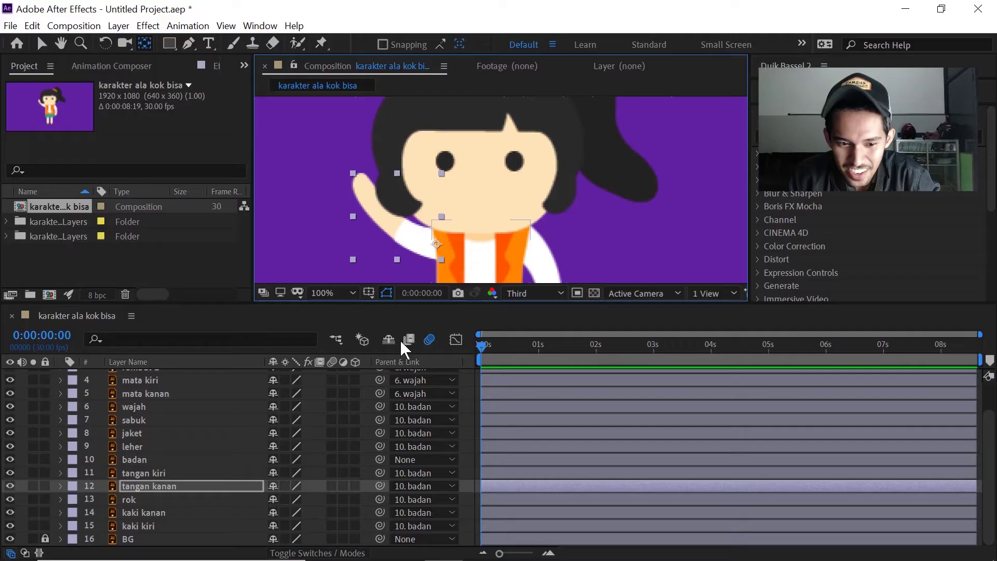
Move the tangan kiri layer's anchor point from the arm's centre up to the shoulder joint
left_click(157, 473)
left_click_drag(575, 267, 505, 208)
left_click(145, 42)
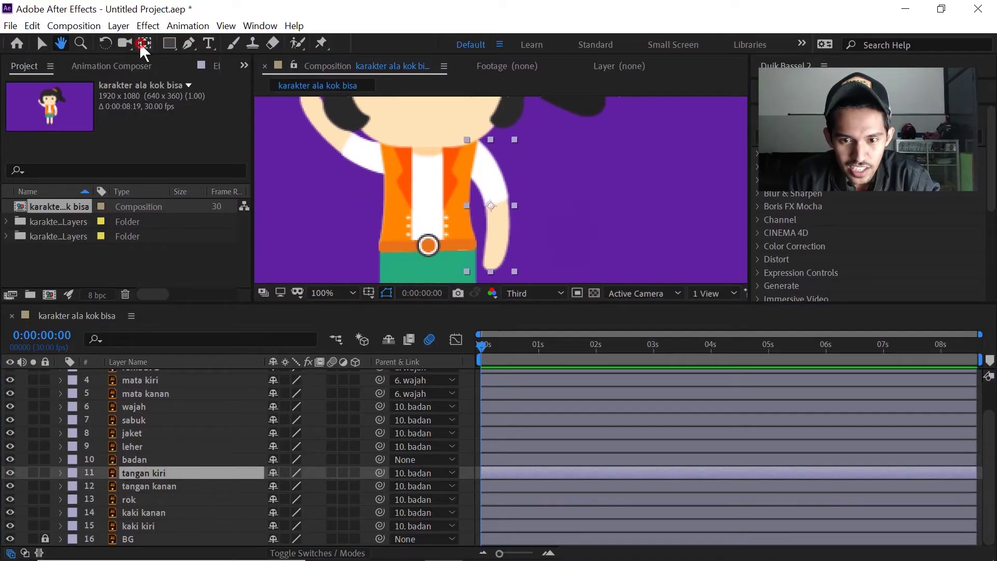
left_click_drag(491, 207, 477, 176)
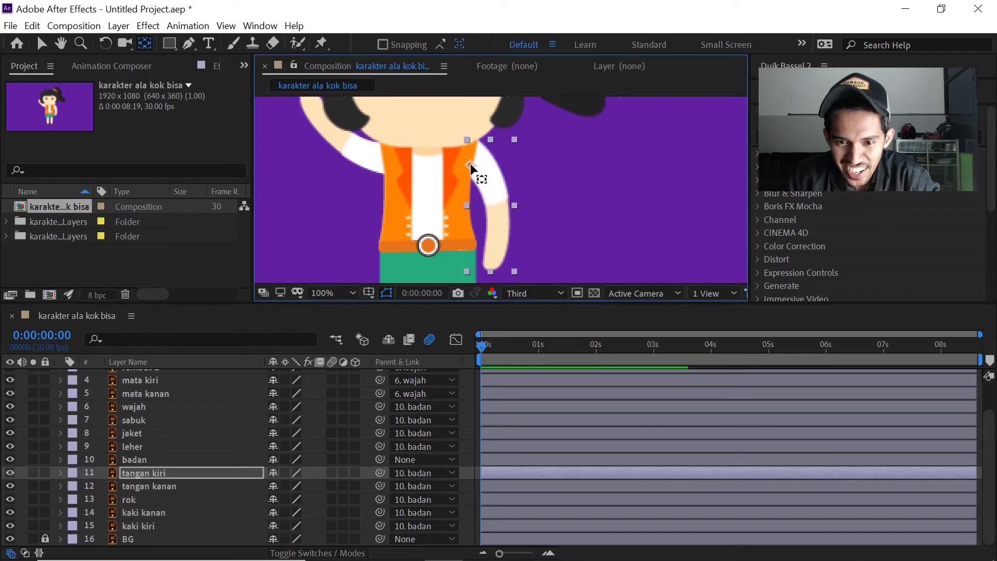
Move the jaket layer's anchor point down towards the belt and check the sabuk layer's anchor point
left_click(147, 487)
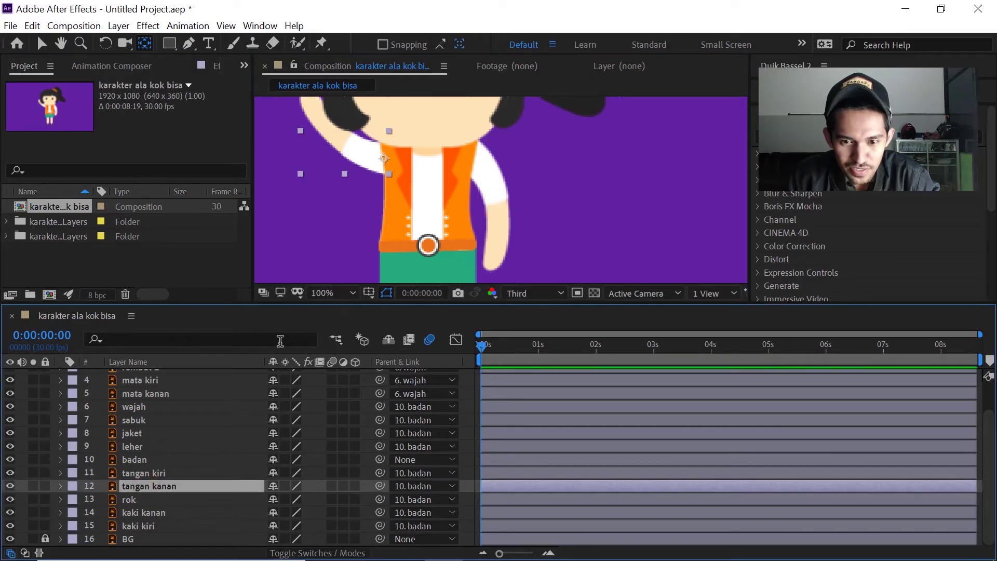
left_click(142, 432)
key("Return")
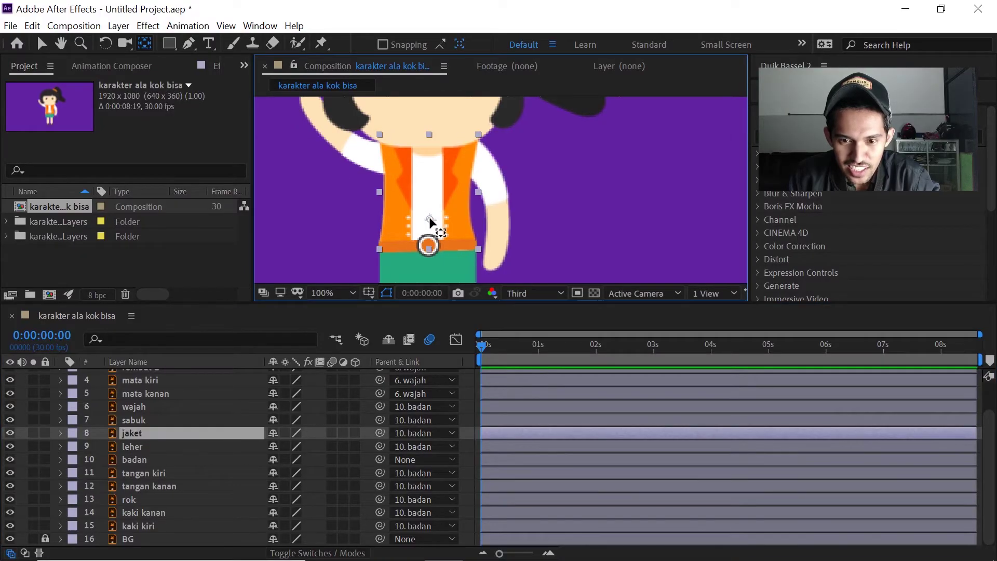
left_click(138, 420)
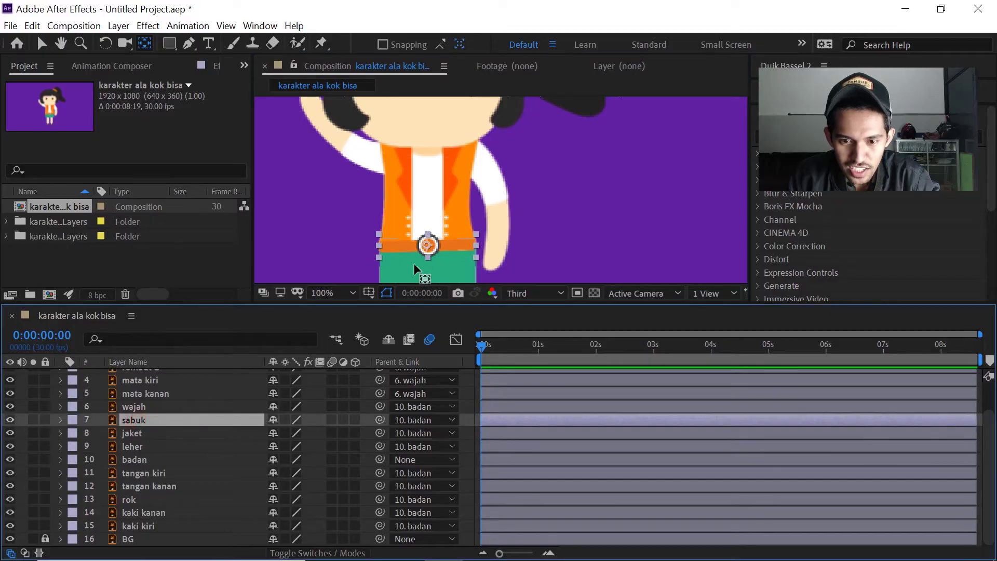
Move the rambut 1 layer's anchor point from the fringe up to the crown of the head
key("h")
left_click_drag(546, 256, 564, 145)
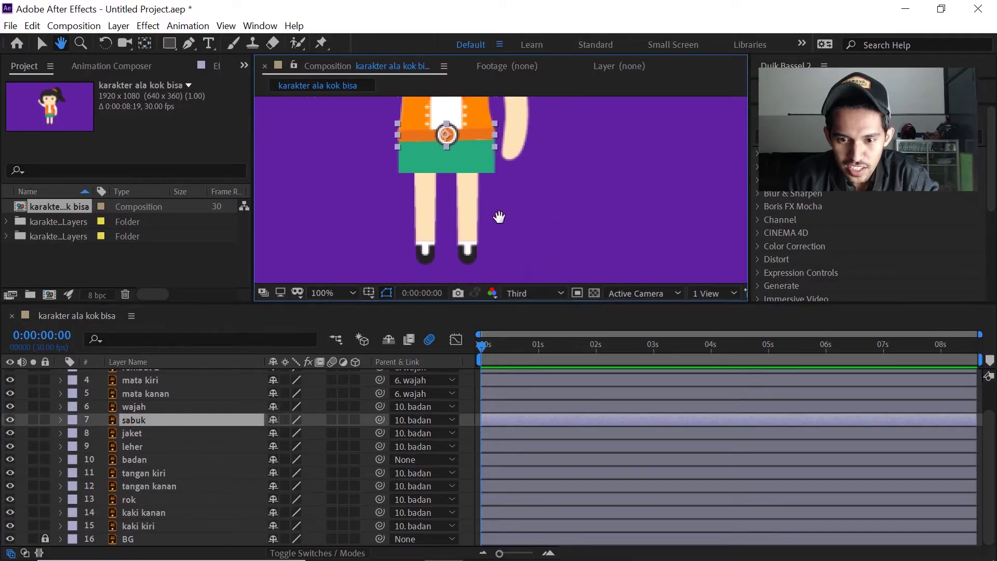
mouse_move(530, 176)
left_mouse_down()
mouse_move(525, 217)
mouse_move(540, 207)
mouse_move(514, 224)
mouse_move(519, 242)
left_mouse_up()
scroll(196, 383, "up", 3)
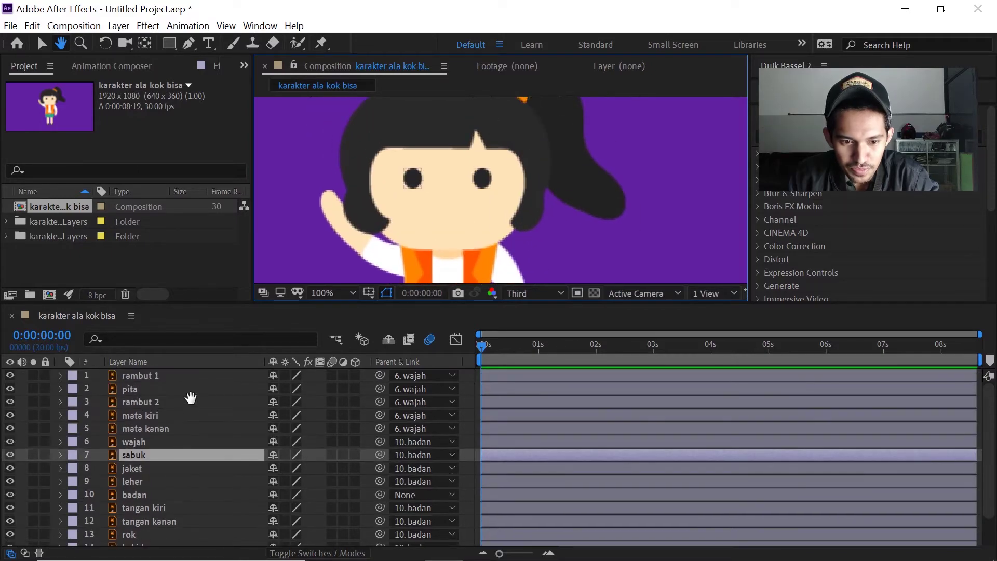
key("y")
left_click(180, 377)
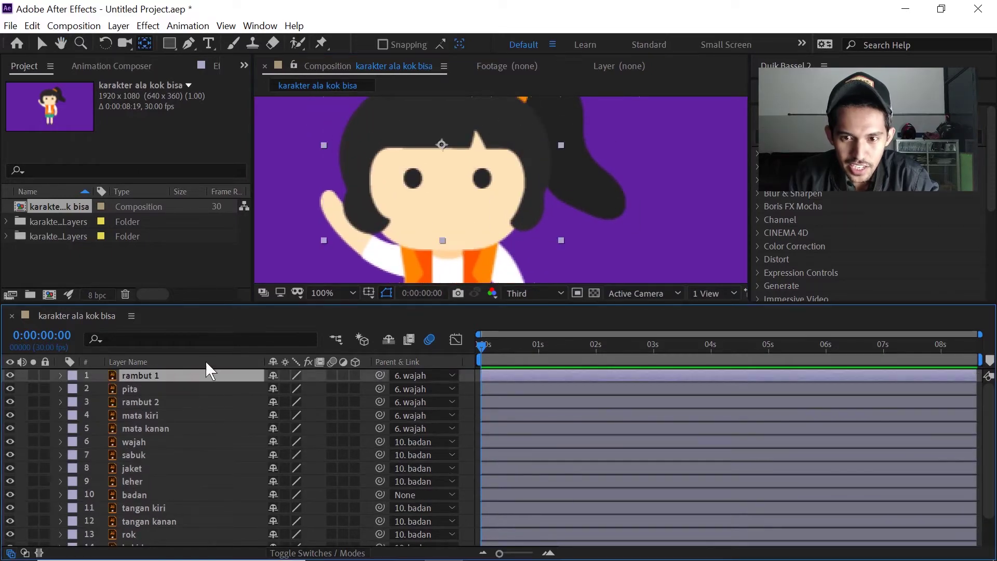
key("h")
left_click_drag(508, 158, 528, 188)
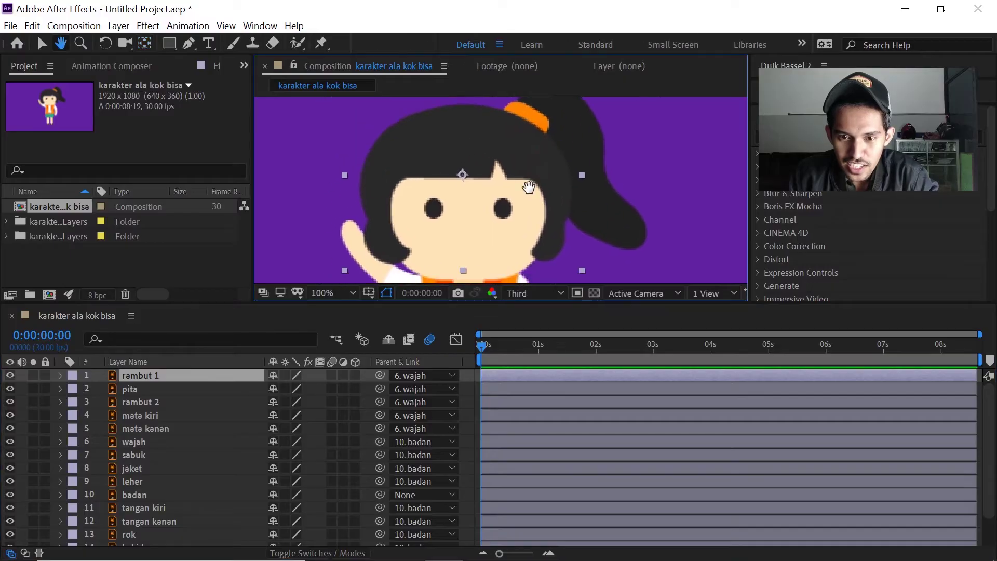
key("v")
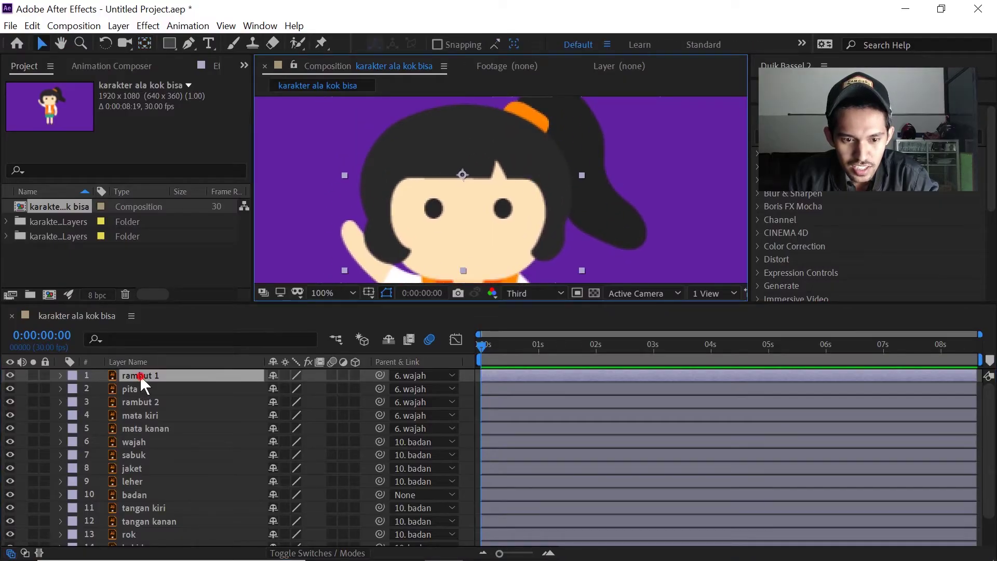
left_click(145, 43)
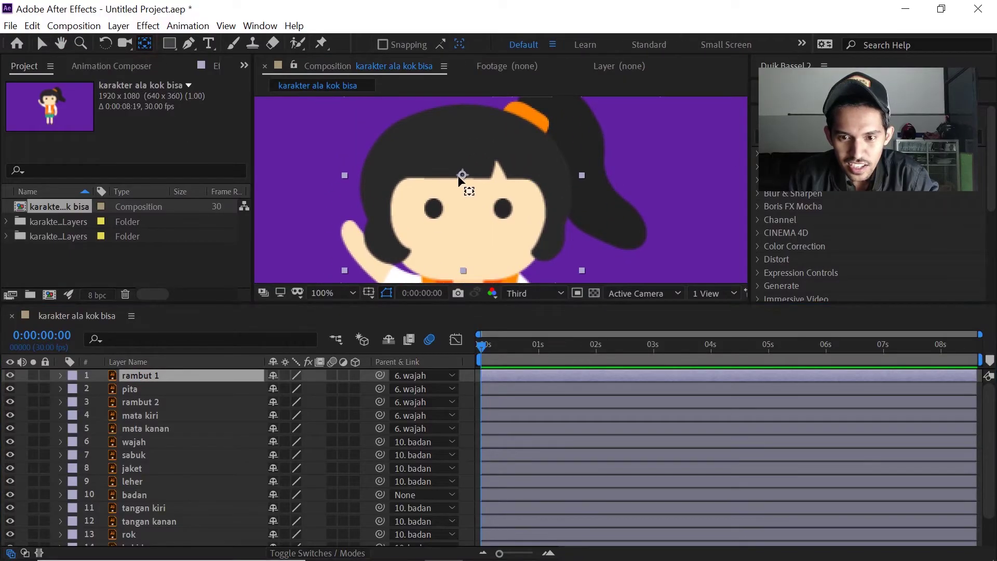
left_click_drag(463, 174, 460, 115)
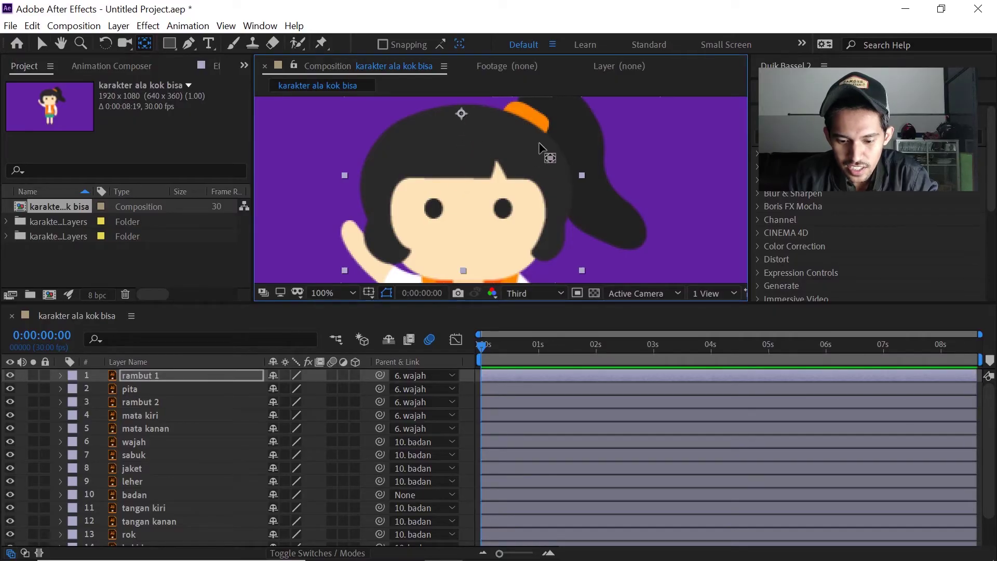
Identify the rambut 2 layer by toggling its visibility and move its anchor point to the orange hair tie
key("h")
left_click_drag(542, 150, 518, 193)
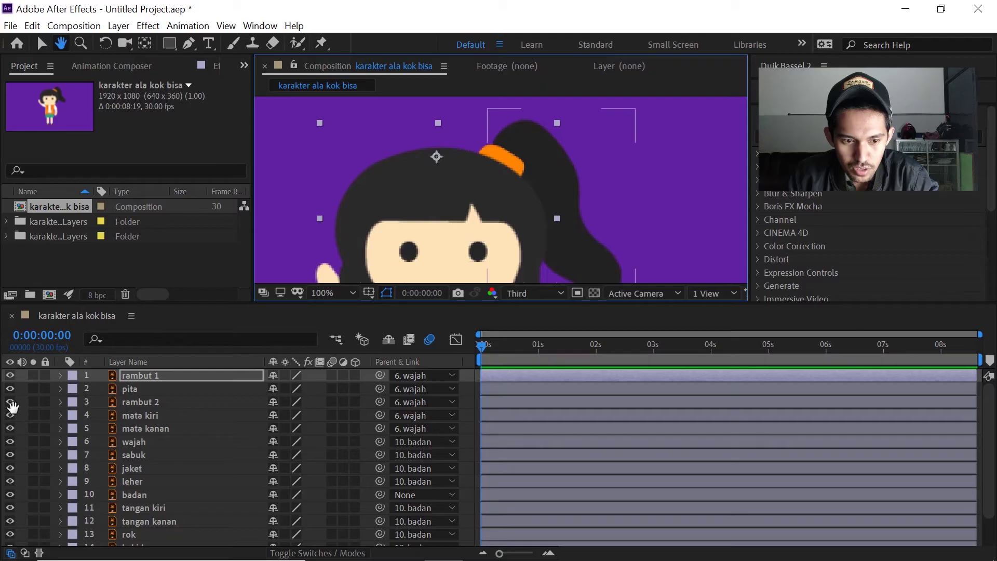
key("y")
left_click(10, 402)
left_click(10, 401)
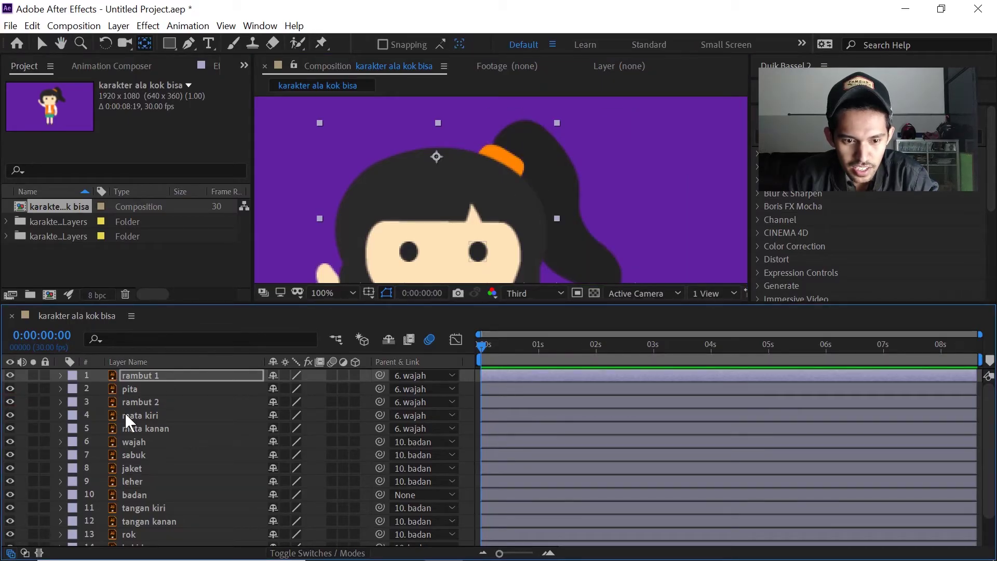
left_click(132, 398)
left_click_drag(561, 205, 502, 159)
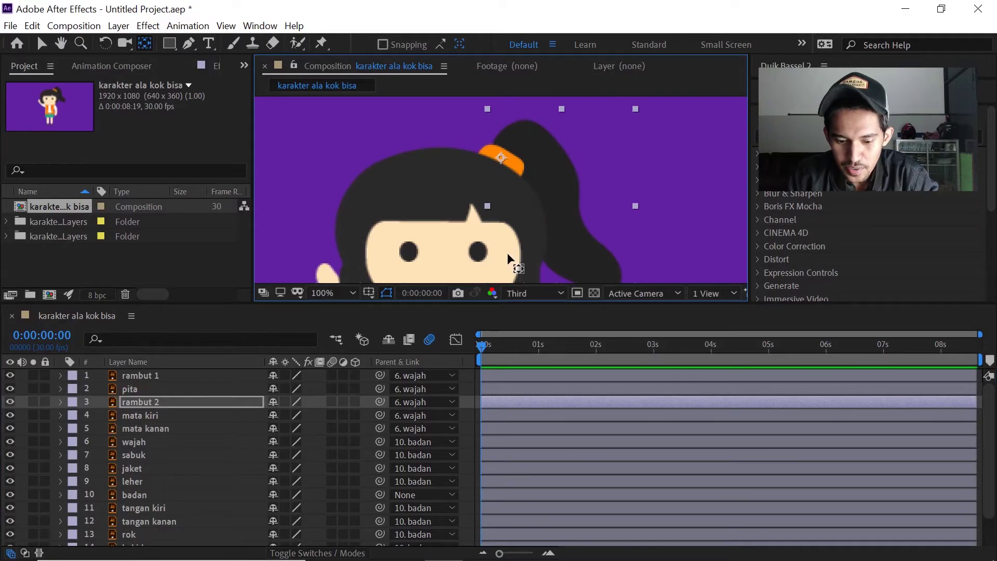
Check the anchor points of the mata kiri and mata kanan layers, and fit the whole character in the viewer
key("space")
left_click_drag(486, 262, 507, 183)
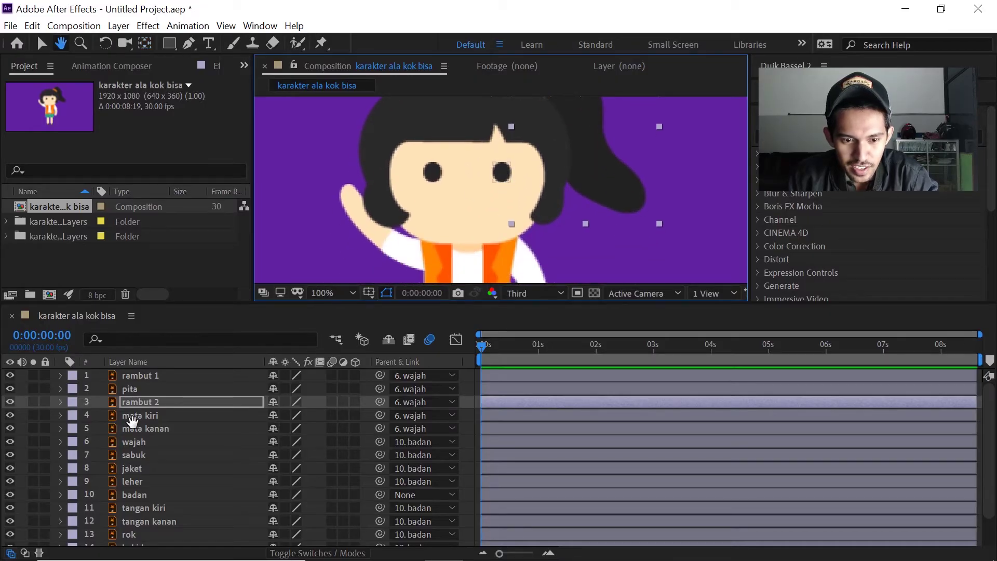
left_click(136, 416)
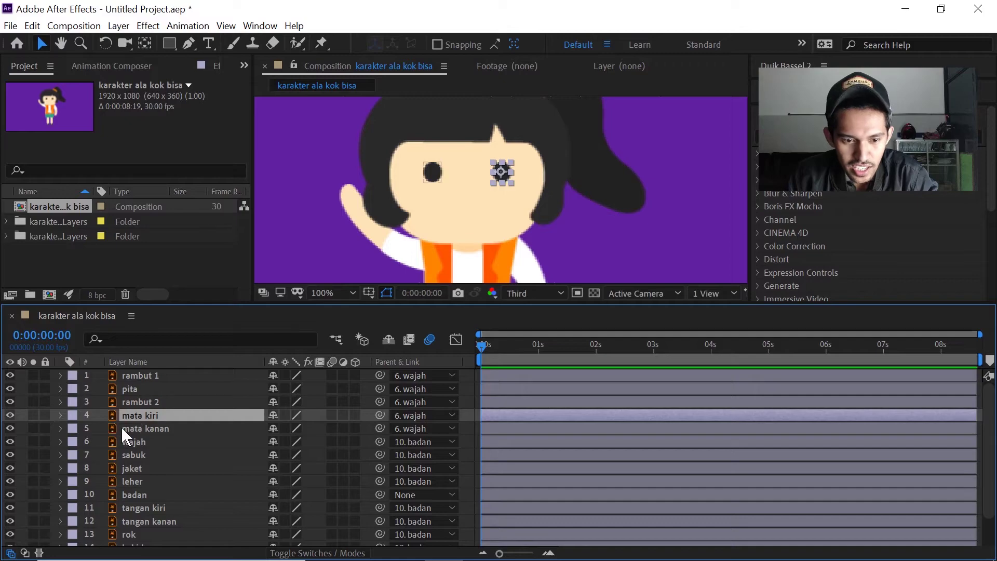
left_click(121, 428)
left_click(349, 293)
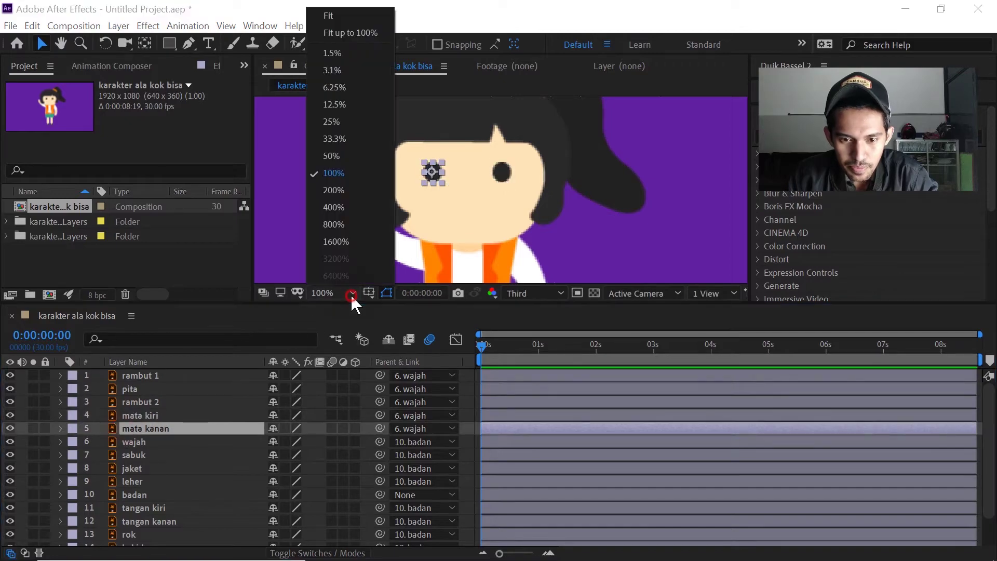
left_click(354, 16)
left_click(296, 223)
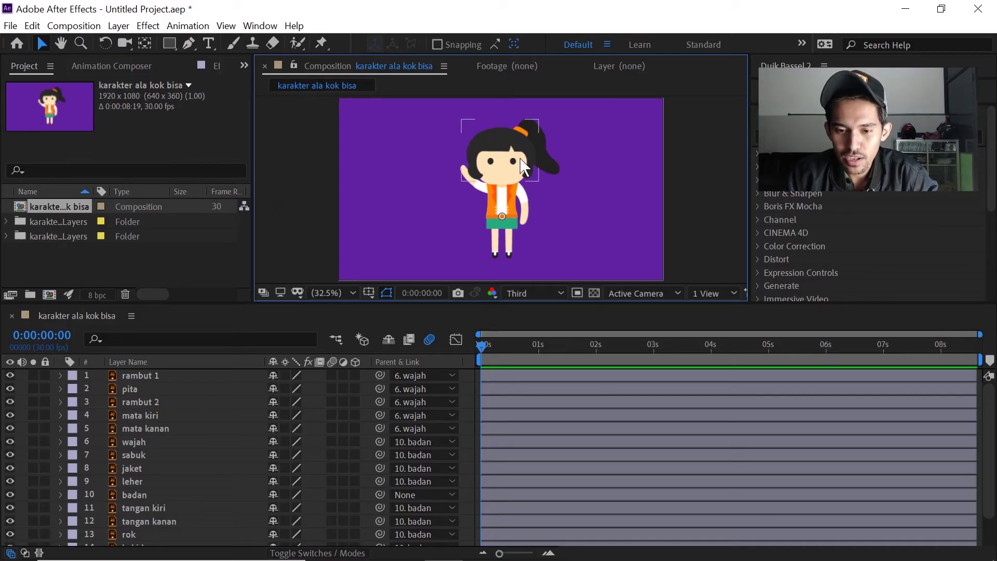
Magnify the face, expand the mata kanan layer to look at its properties, and collapse it again
scroll(496, 179, "up", 3)
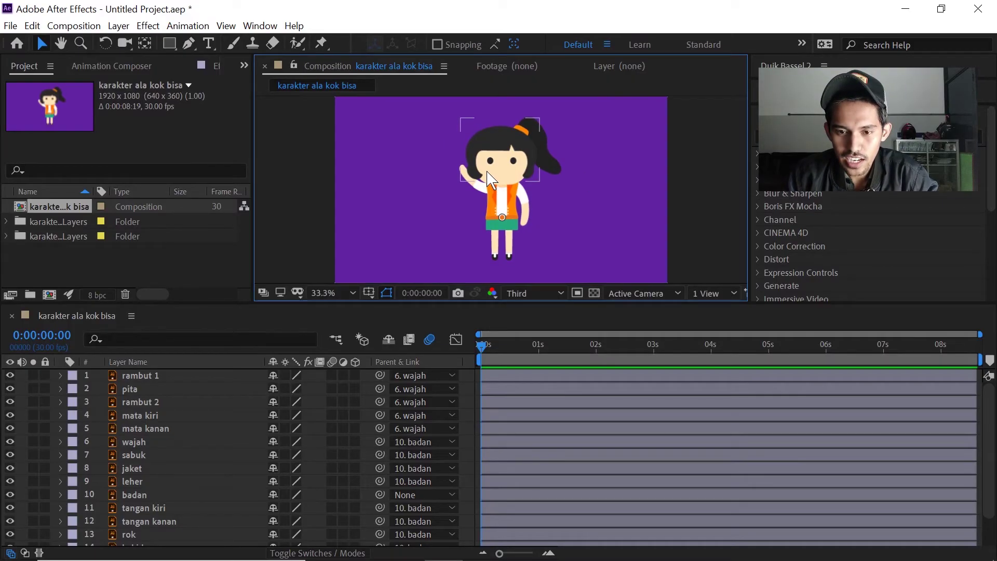
left_click_drag(468, 156, 468, 185)
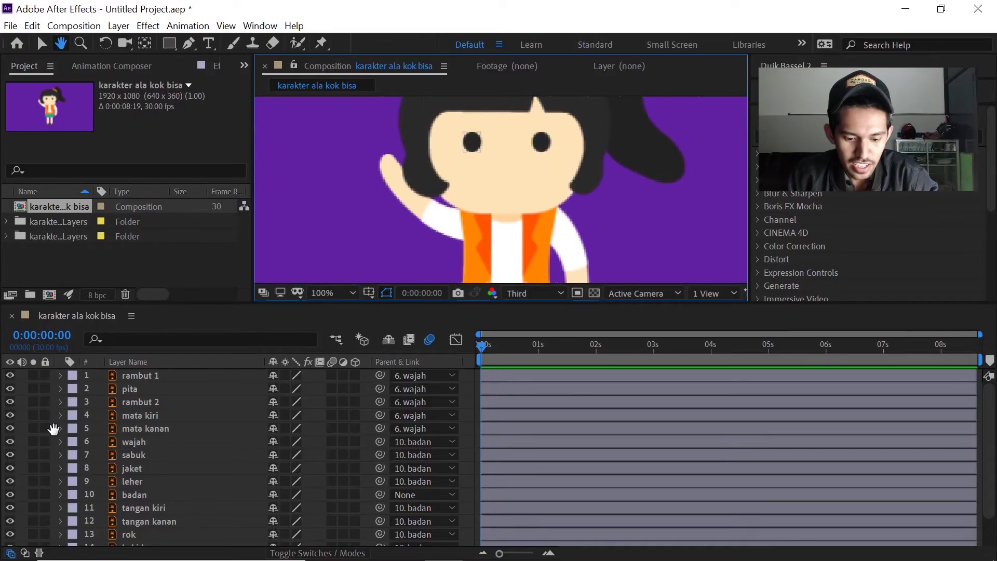
key("v")
left_click(60, 428)
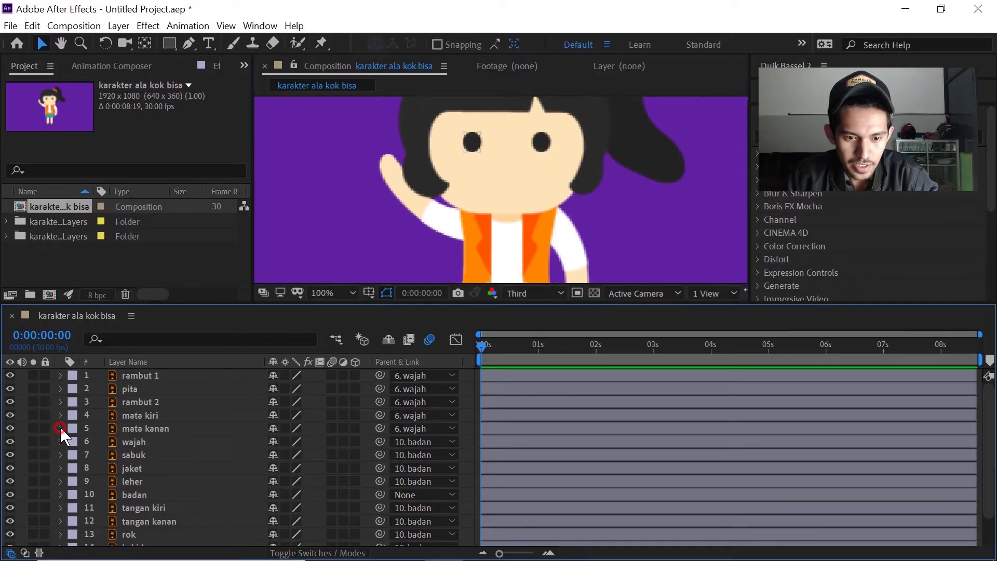
left_click(146, 429)
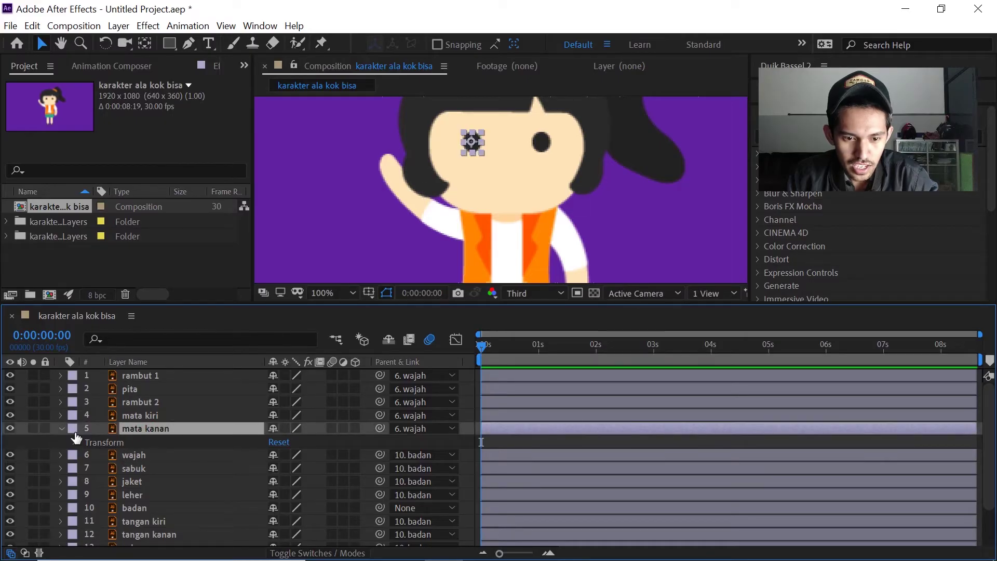
left_click(60, 428)
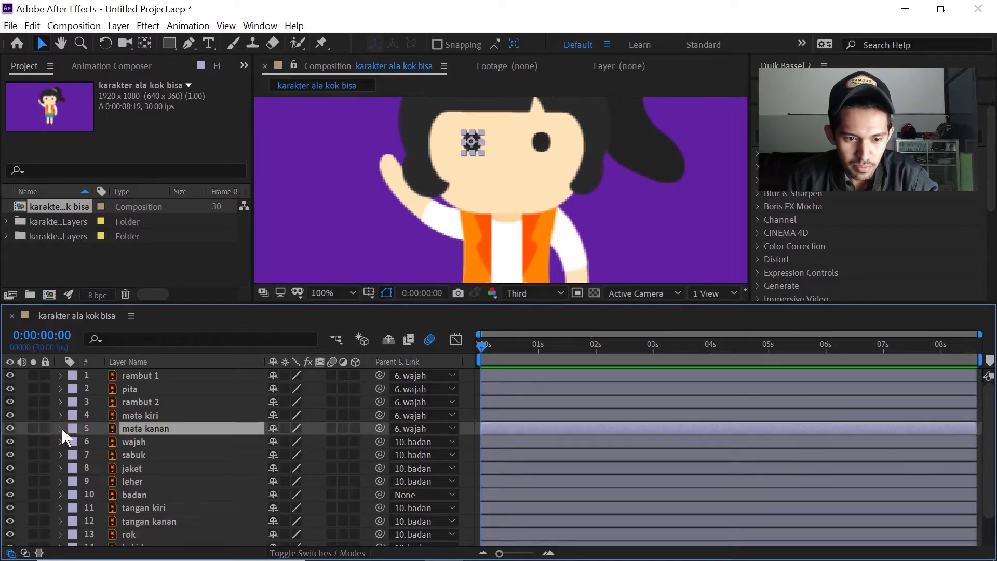
Place Puppet pins on the tangan kanan layer at the shoulder, the elbow and the hand
left_click(140, 507)
scroll(142, 504, "down", 1)
scroll(144, 508, "down", 1)
left_click(151, 486)
left_click(60, 485)
scroll(155, 479, "down", 1)
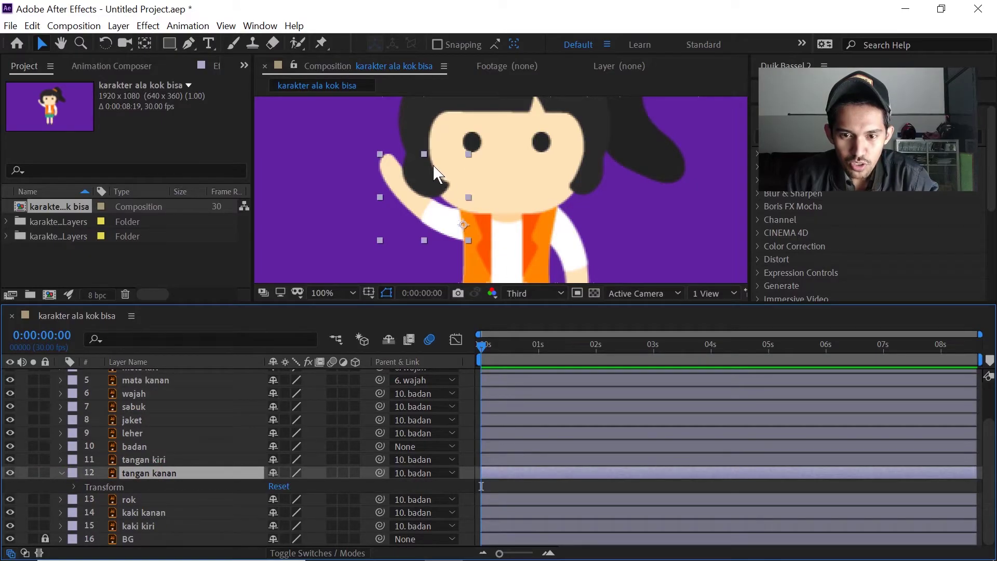
left_click(323, 43)
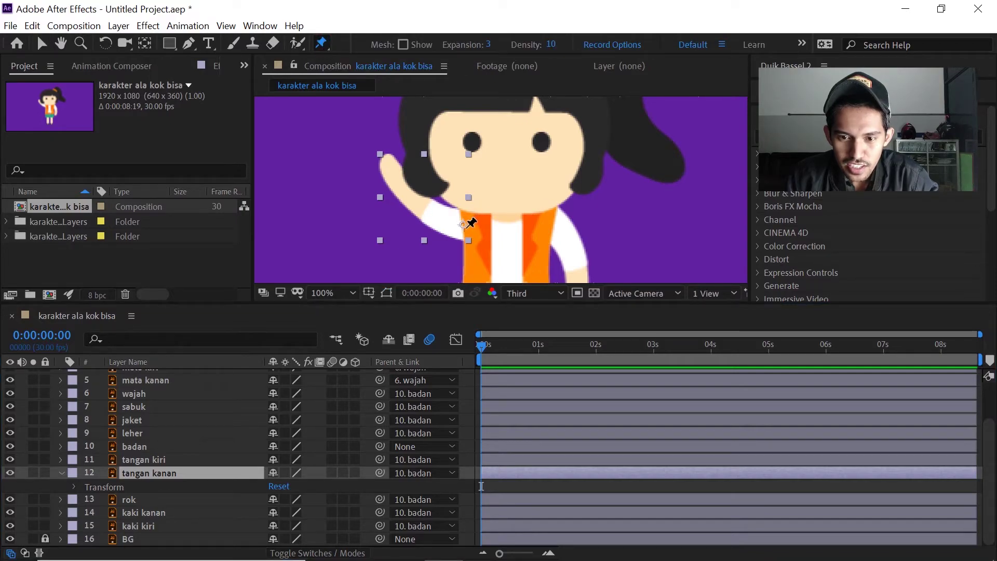
left_click(463, 225)
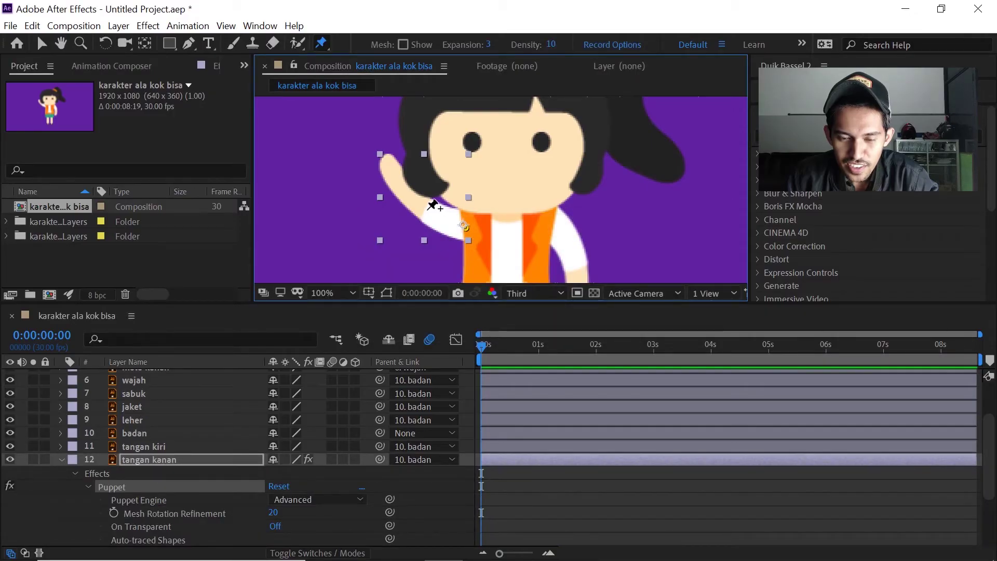
left_click(428, 209)
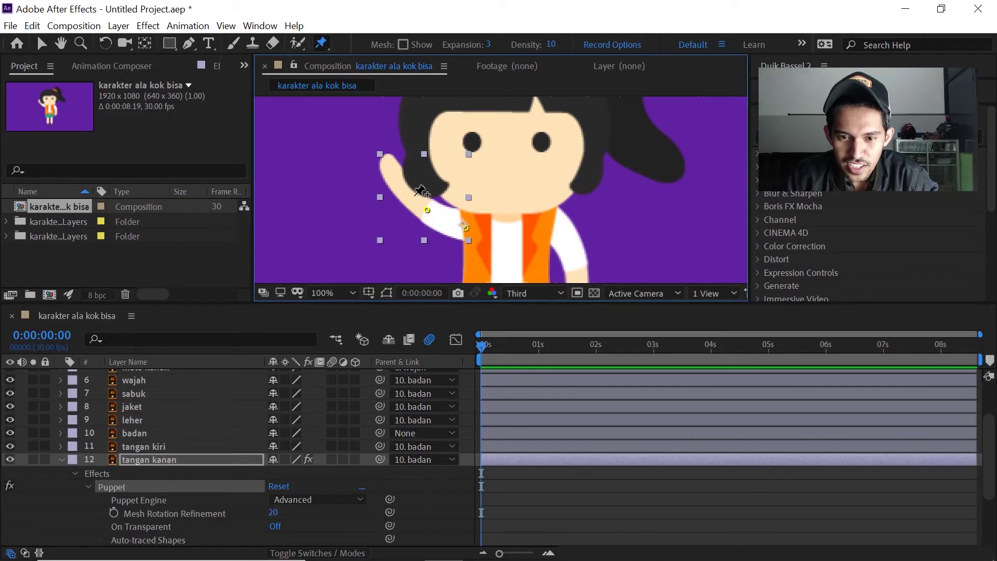
left_click(387, 162)
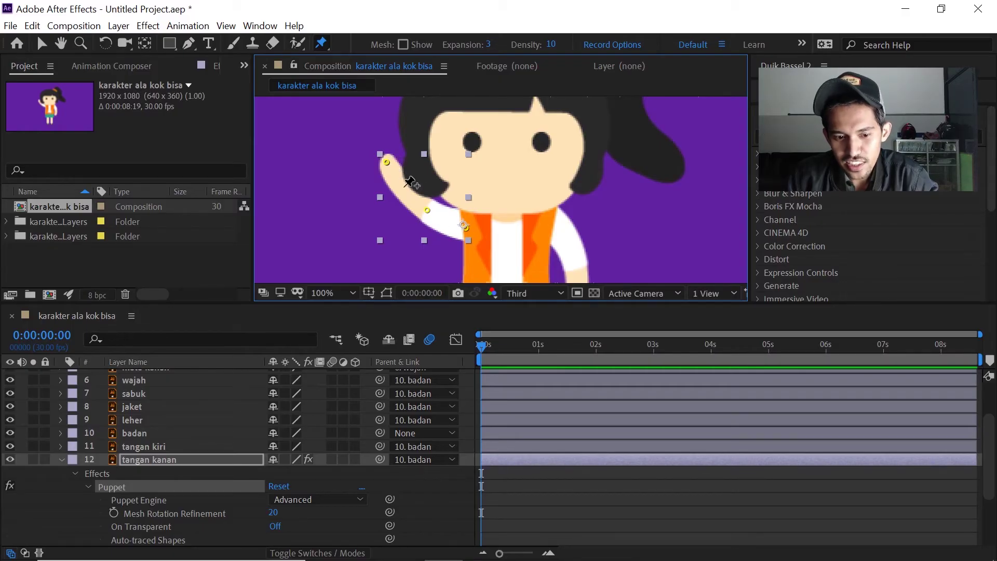
left_click(139, 461)
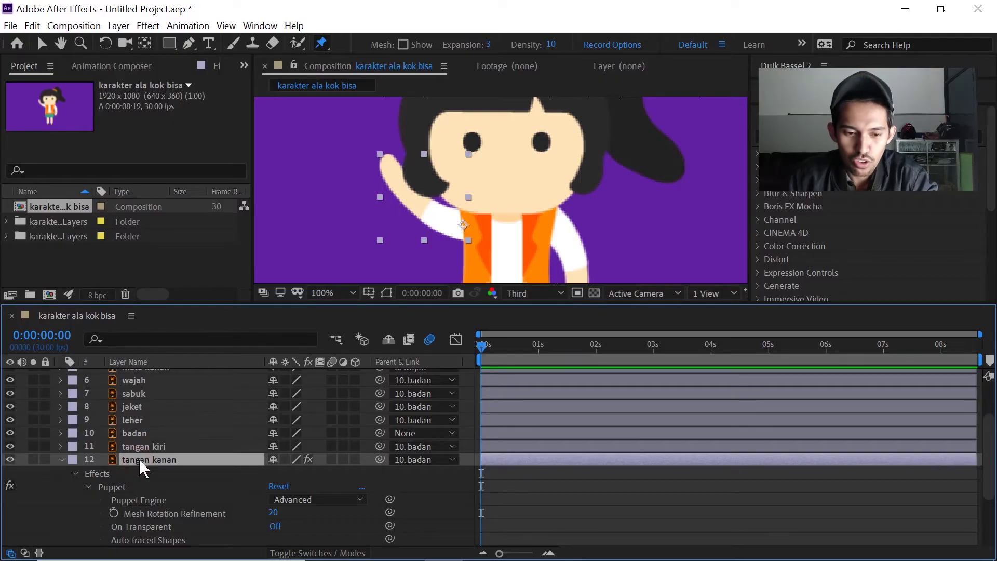
Show the keyframed properties of the tangan kanan layer and select its three Puppet pins to check where they sit on the arm
key("u")
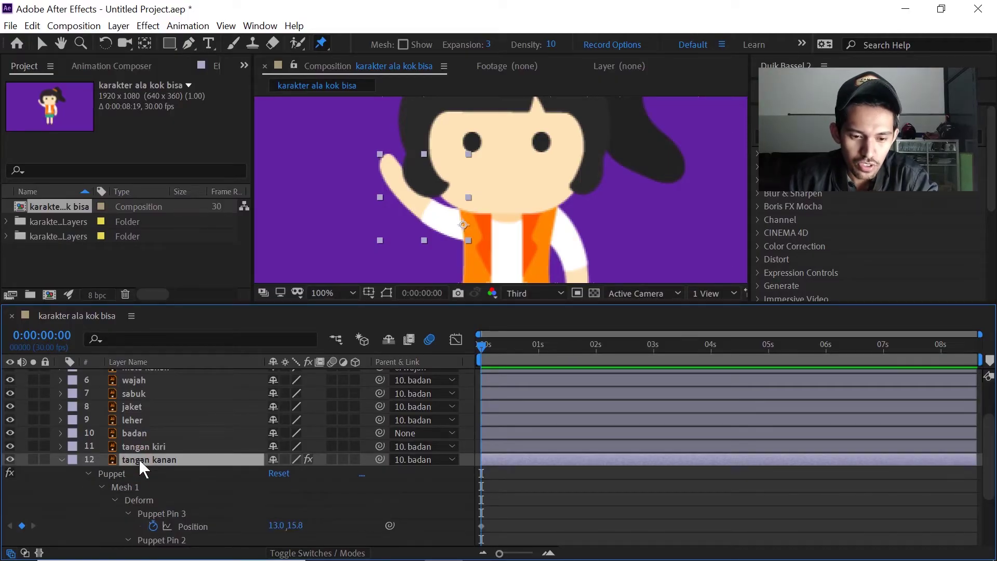
scroll(192, 501, "down", 3)
left_click(170, 448)
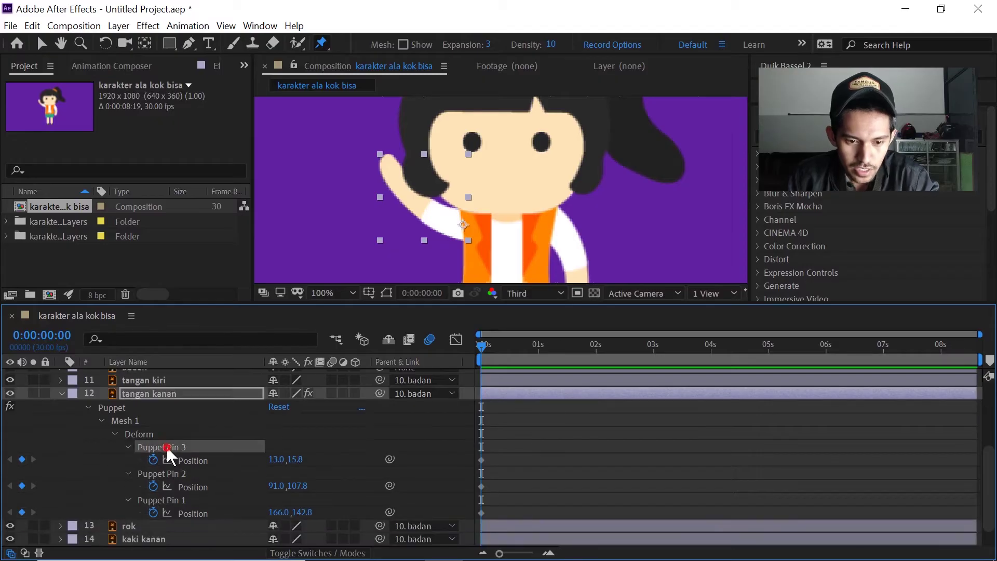
left_click(181, 475, "shift")
left_click(184, 500, "shift")
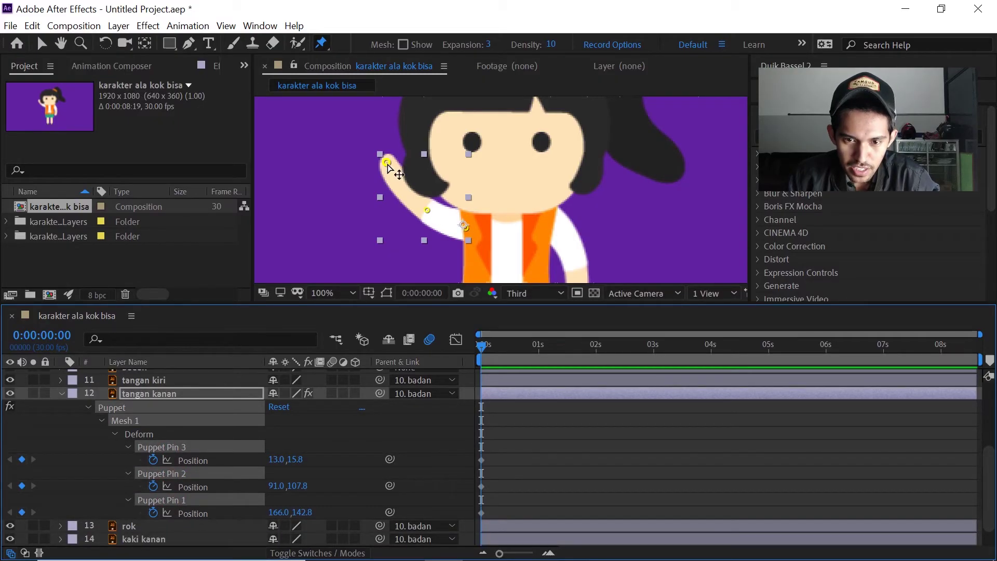
At 0:00:00:15, lower the hand pin to about -22.0, 58.8 and the elbow pin to about 73.0, 129.8
left_click(508, 347)
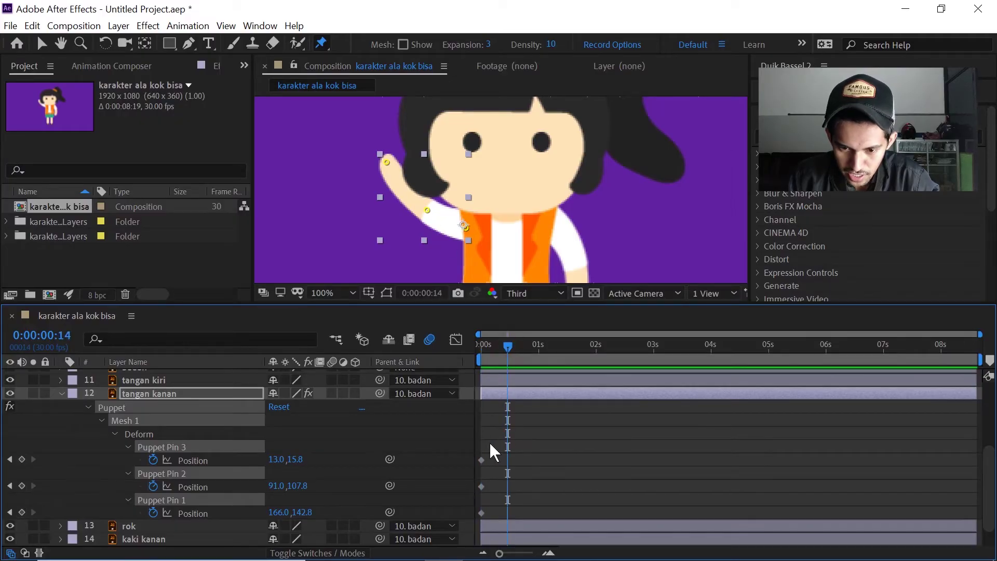
scroll(990, 518, "down", 2)
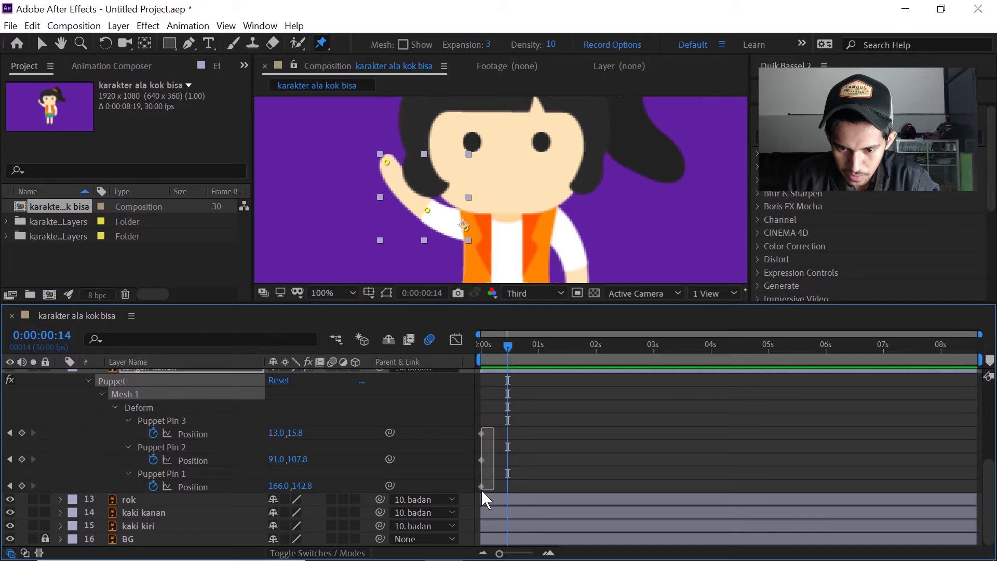
left_click(558, 444)
mouse_move(512, 353)
left_mouse_down()
mouse_move(481, 347)
mouse_move(514, 359)
left_mouse_up()
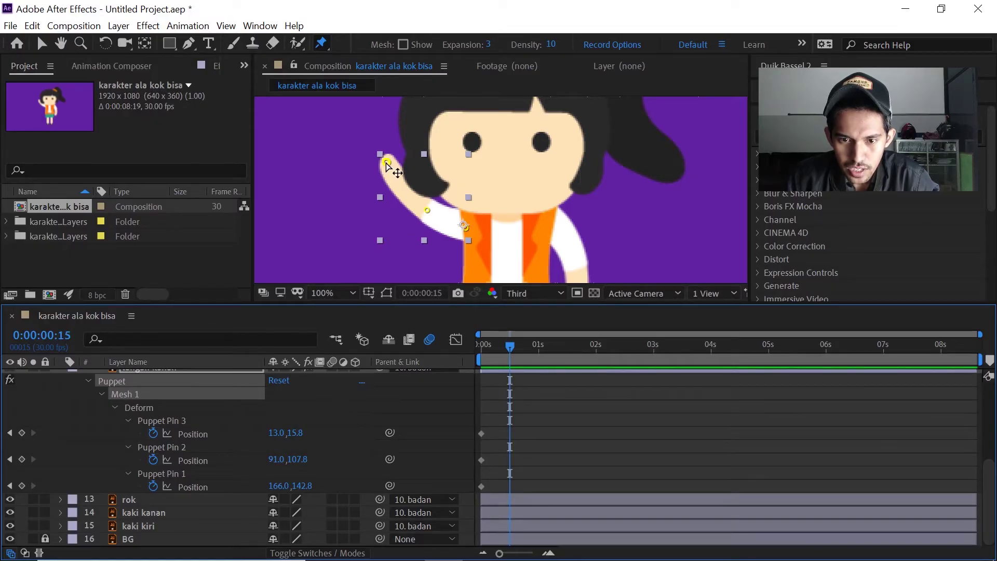
left_click_drag(387, 166, 368, 185)
left_click_drag(425, 213, 417, 230)
At 0:00:01:00, raise the hand pin to about 8.0, 17.8 and the elbow pin to about 79.0, 103.8
left_click_drag(511, 346, 540, 355)
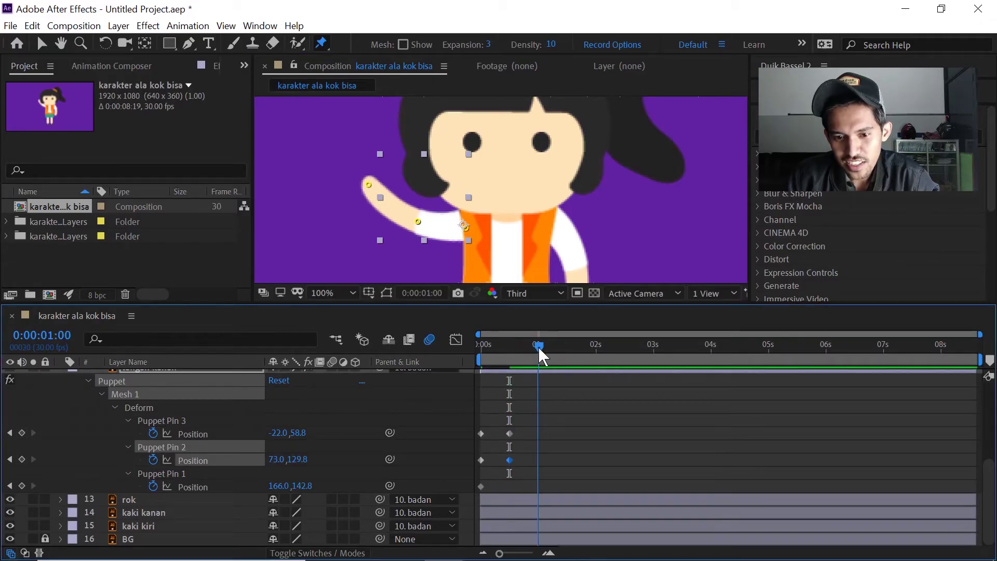
left_click_drag(369, 186, 384, 163)
left_click_drag(419, 228, 422, 213)
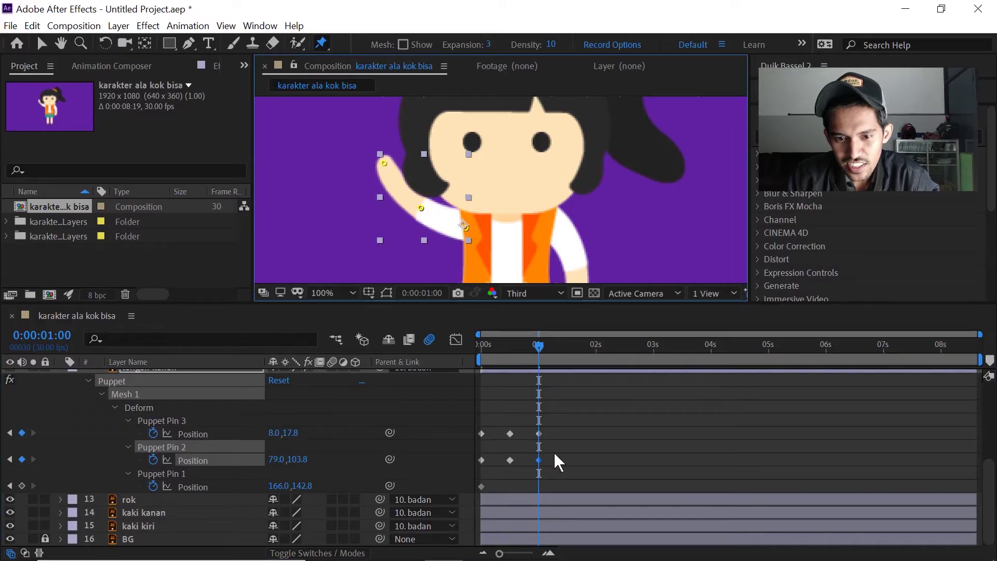
Repeat the wave by lowering the hand and elbow pins at 0:00:01:15 and raising them at 0:00:02:00
left_click(570, 347)
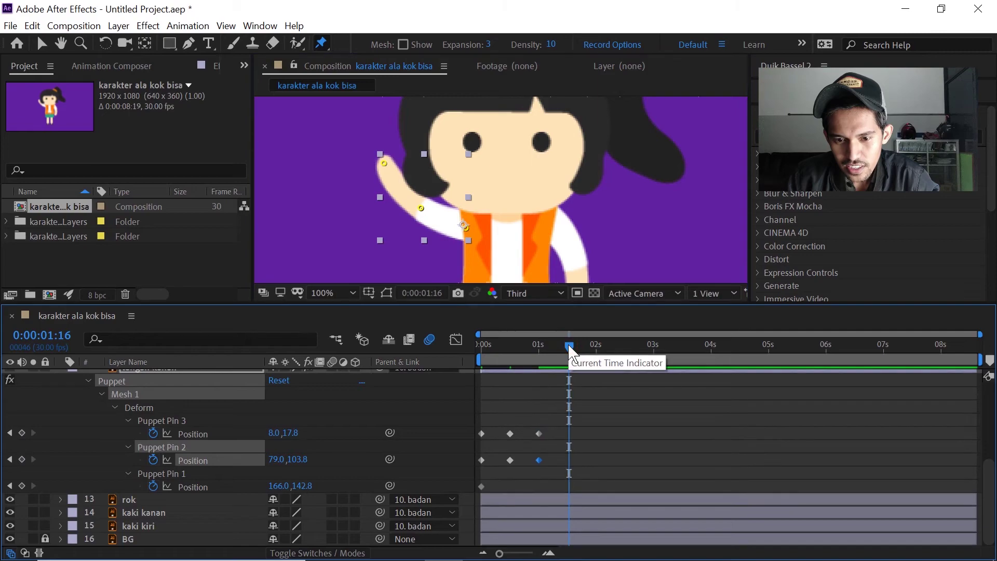
key("Page_Up")
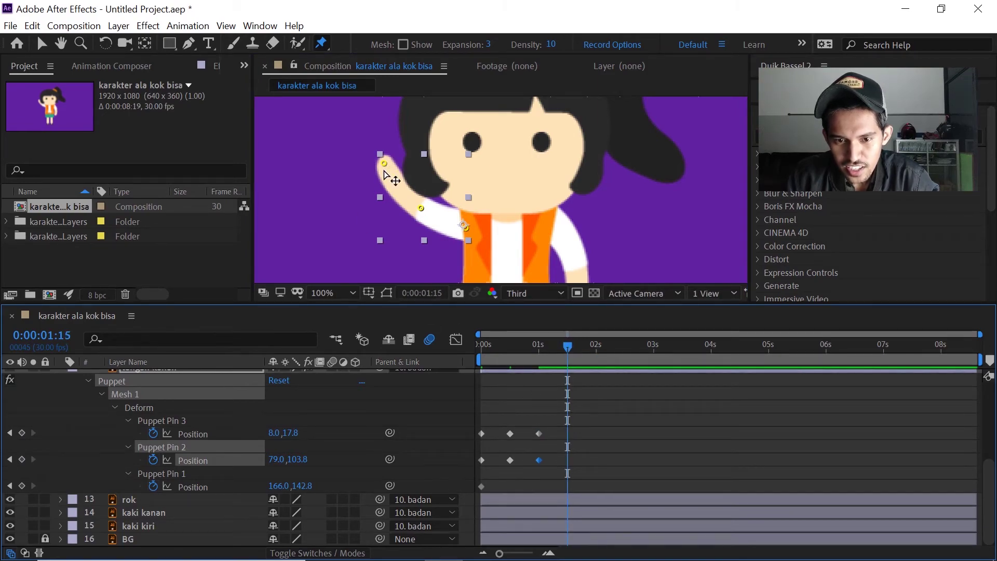
left_click_drag(384, 166, 367, 189)
left_click_drag(423, 208, 415, 221)
left_click(596, 347)
left_click_drag(367, 182, 385, 163)
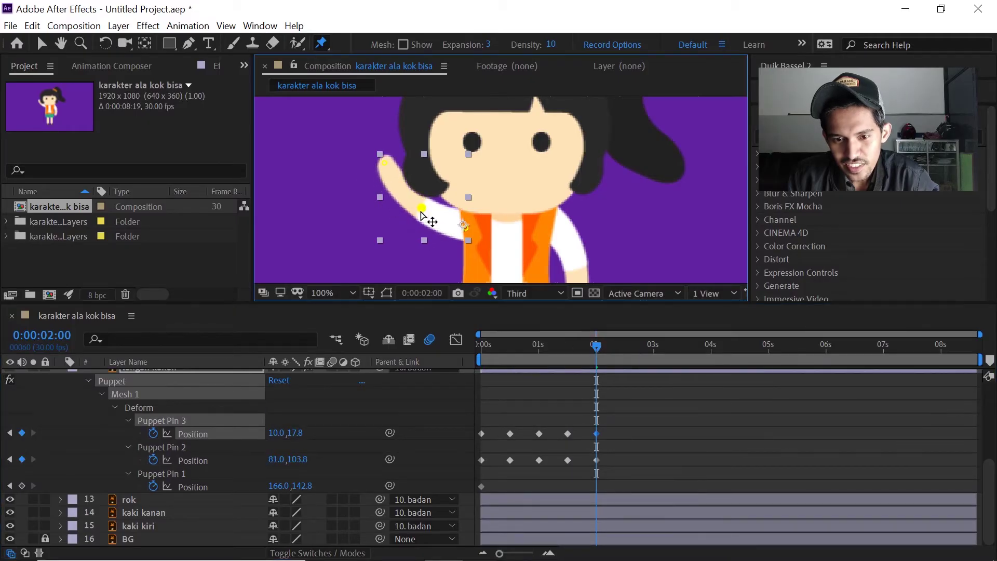
left_click_drag(415, 221, 422, 209)
Copy the Puppet Pin 2 and 3 keyframes from 0:00:00:15 to 0:00:02:00 and paste them at 0:00:02:15
left_click(628, 346)
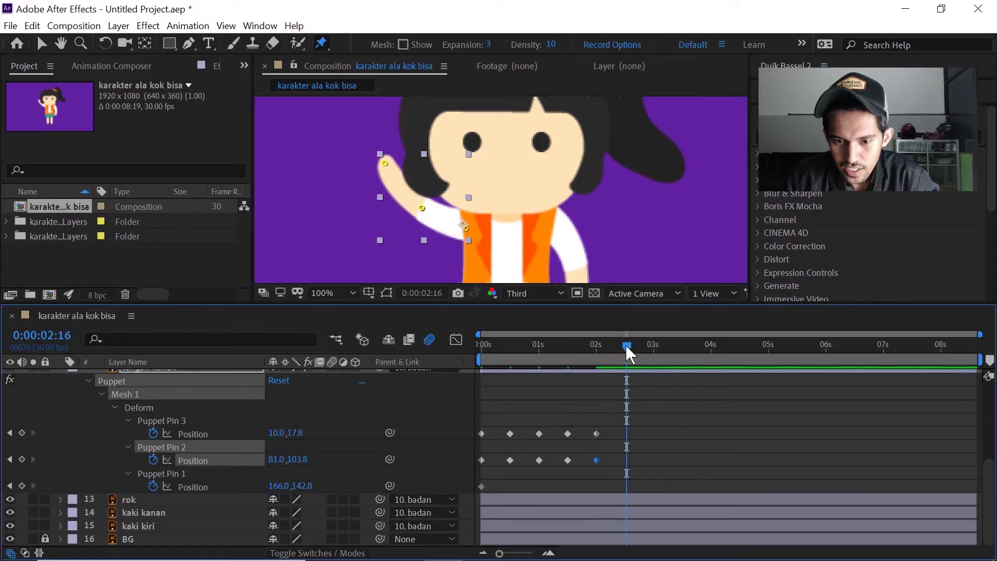
left_click_drag(627, 347, 625, 347)
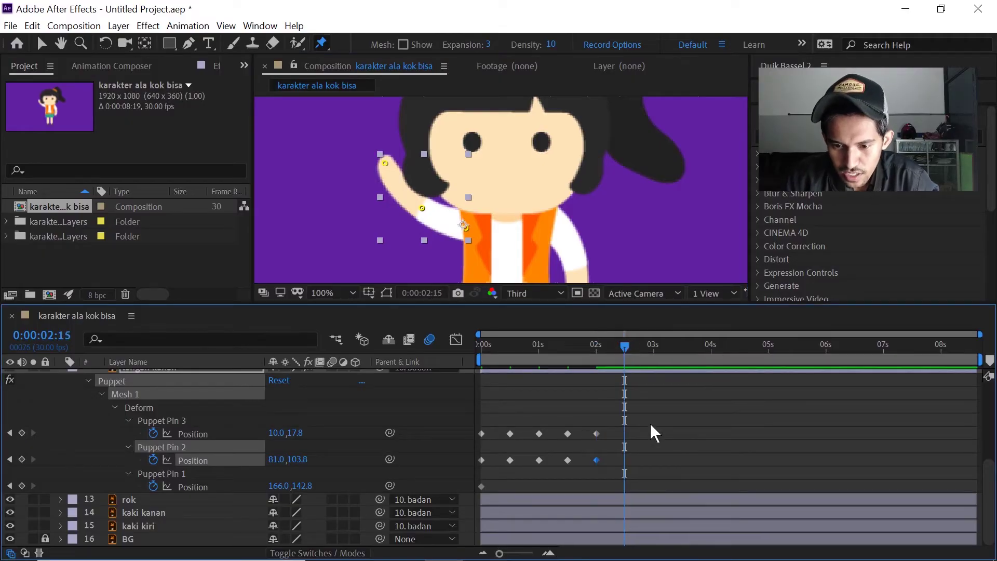
left_click_drag(654, 417, 503, 479)
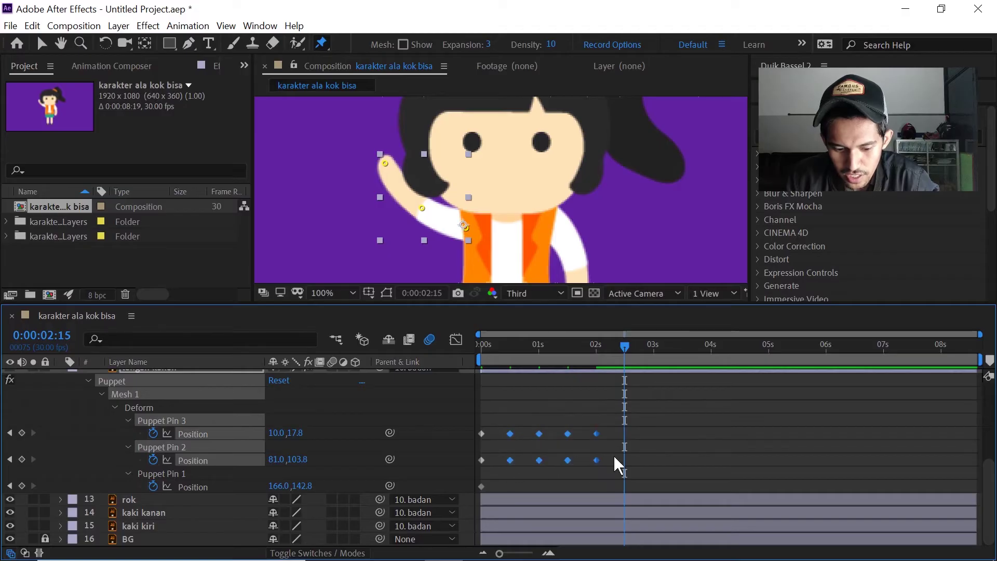
key("ctrl+c")
key("ctrl+v")
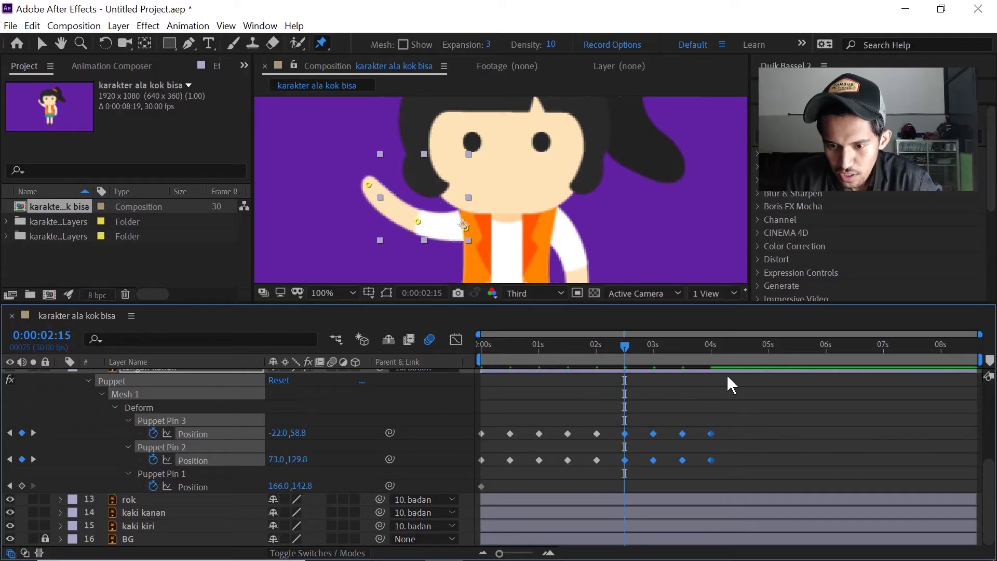
Paste the copied wave keyframes again at 0:00:04:15 and at 0:00:06:15
left_click(739, 346)
key("Page_Down")
key("ctrl+v")
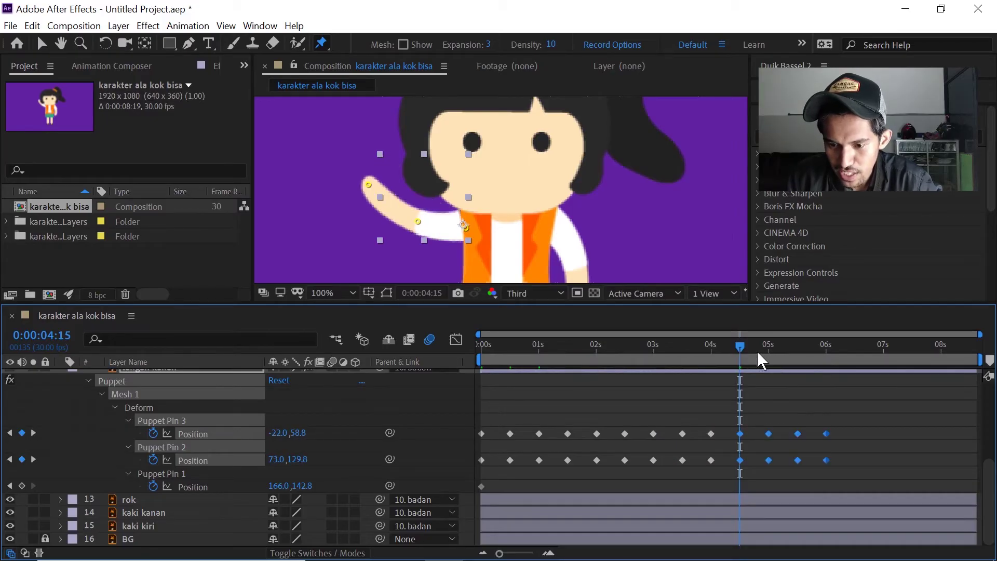
left_click(862, 347)
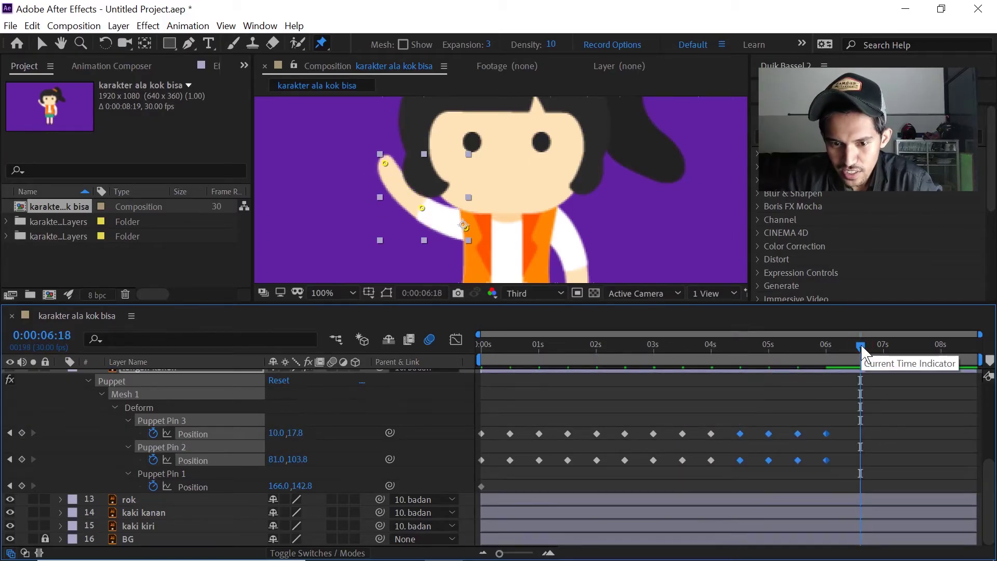
key("Page_Up")
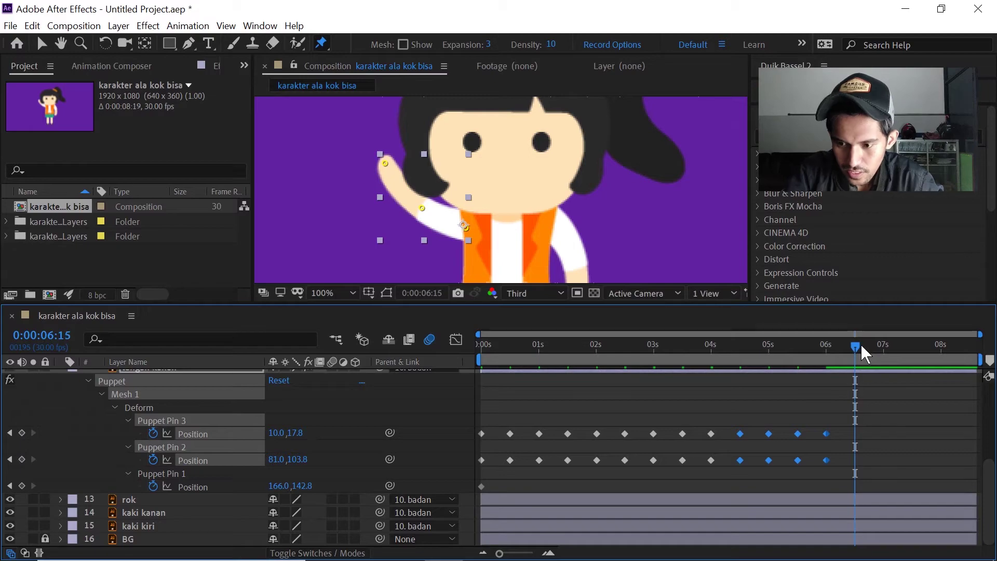
key("ctrl+v")
left_click(955, 421)
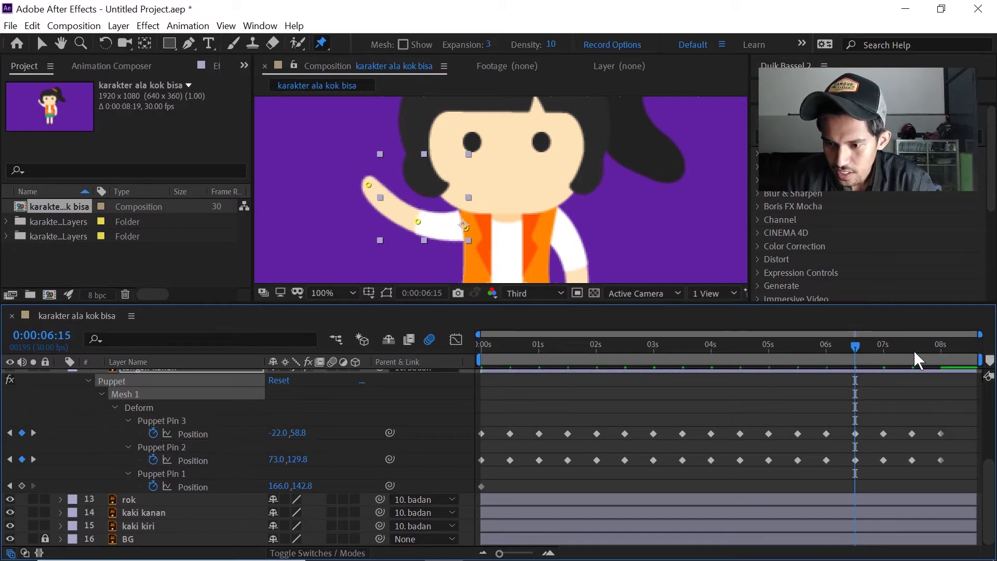
Apply Easy Ease to all position keyframes of Puppet Pin 2 and Puppet Pin 3
left_click(954, 353)
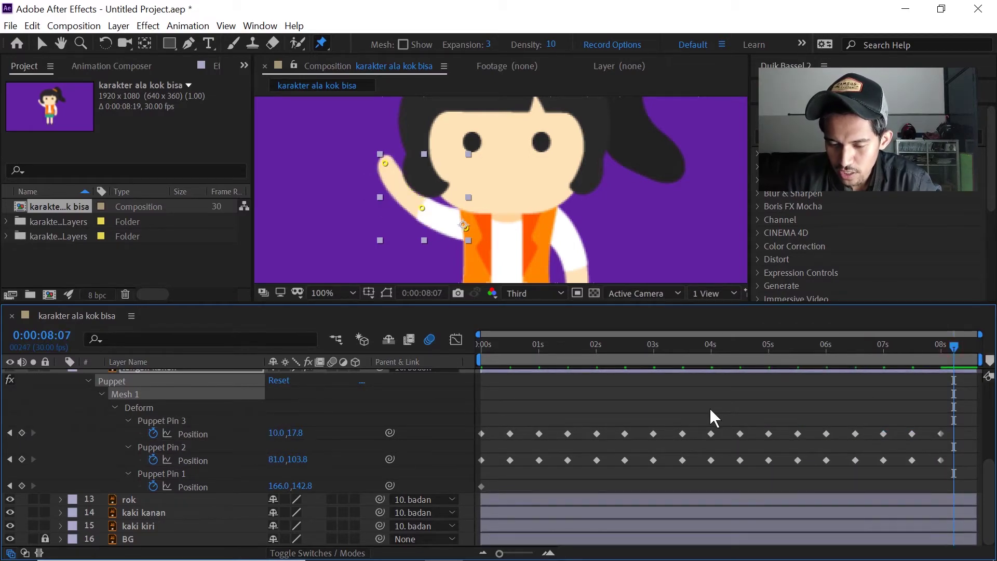
left_click_drag(972, 418, 478, 474)
right_click(509, 435)
mouse_move(557, 430)
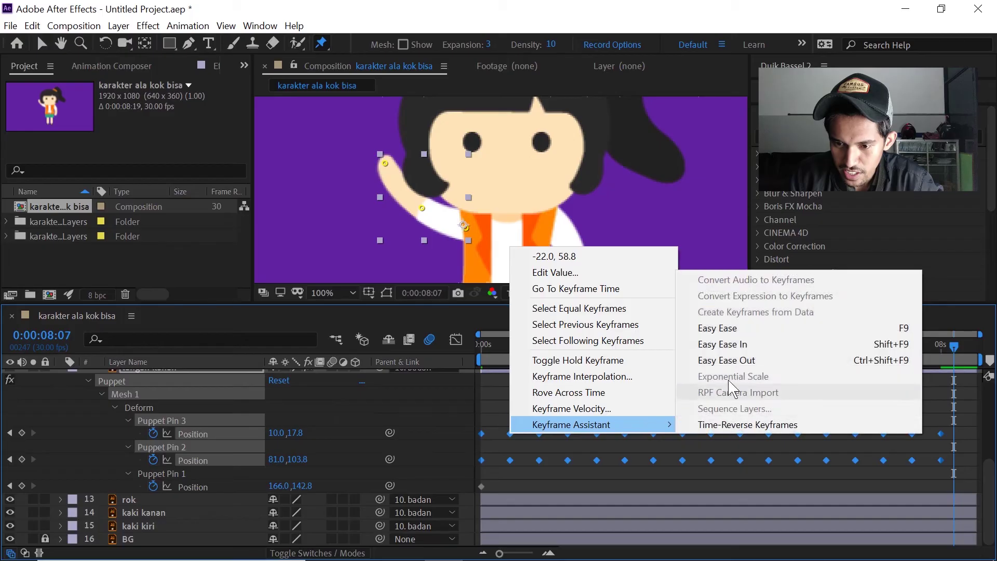
left_click(906, 335)
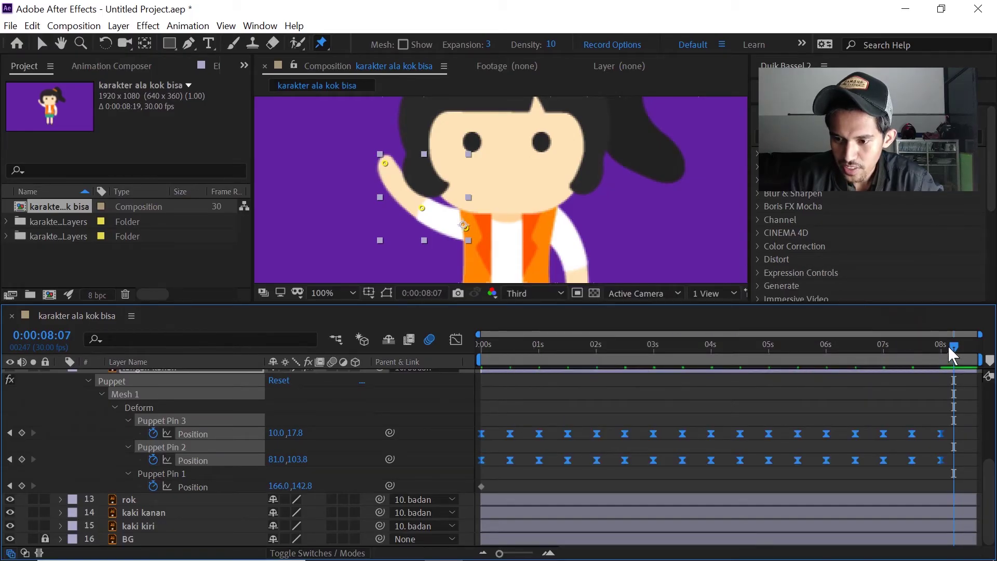
Fit the whole character in the viewer and play the waving animation from the start
left_click_drag(807, 365, 471, 380)
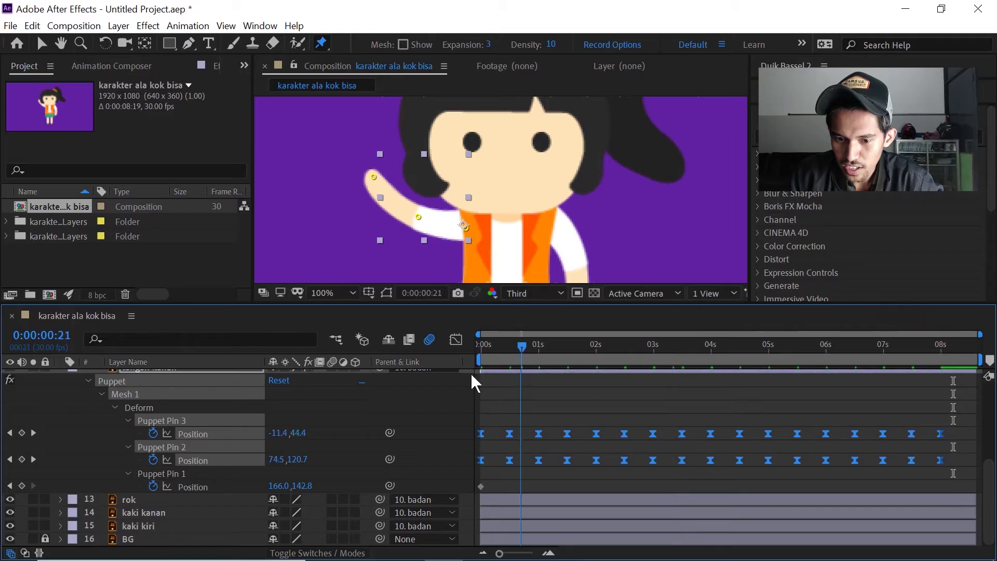
left_click(335, 294)
left_click(337, 16)
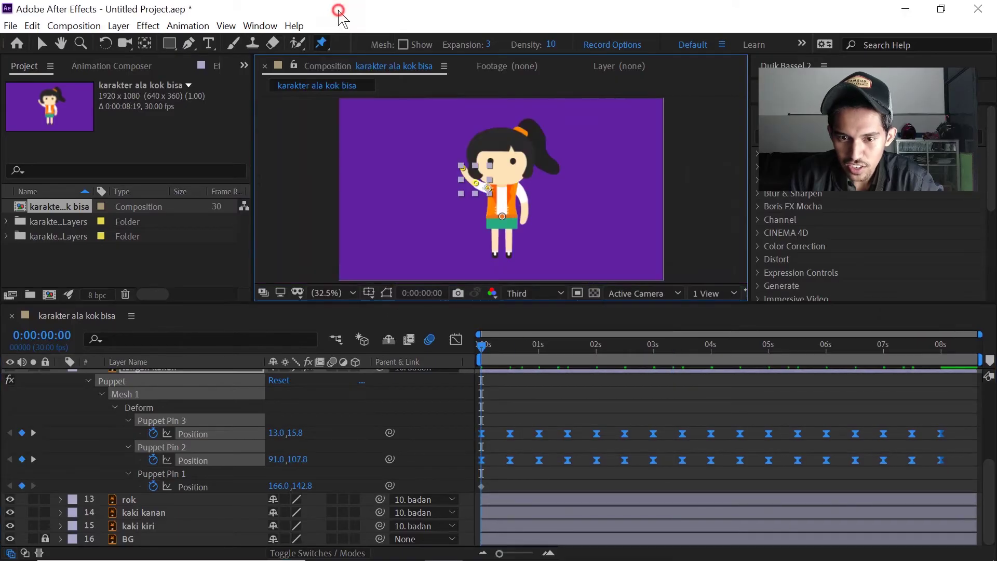
left_click(307, 238)
key("space")
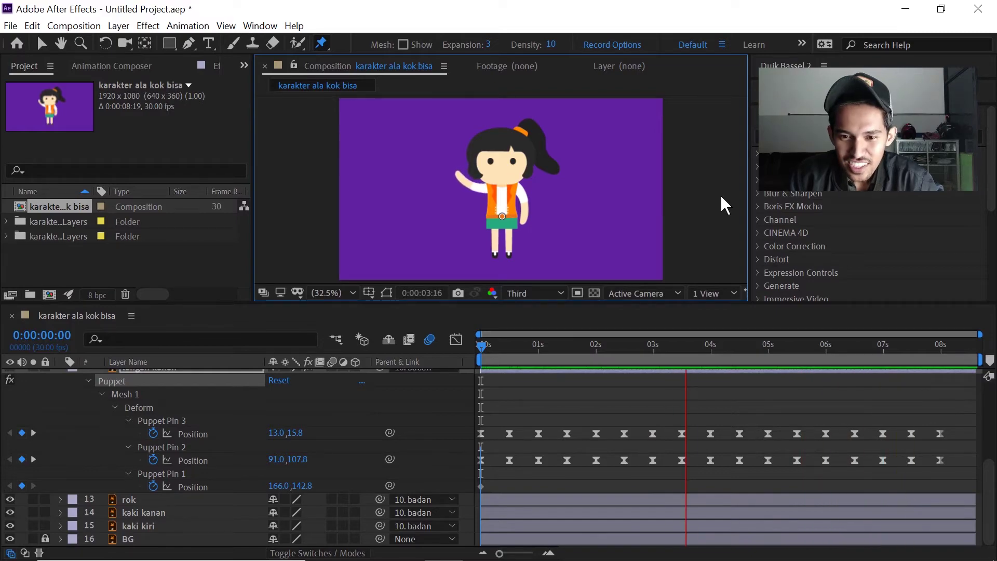
key("space")
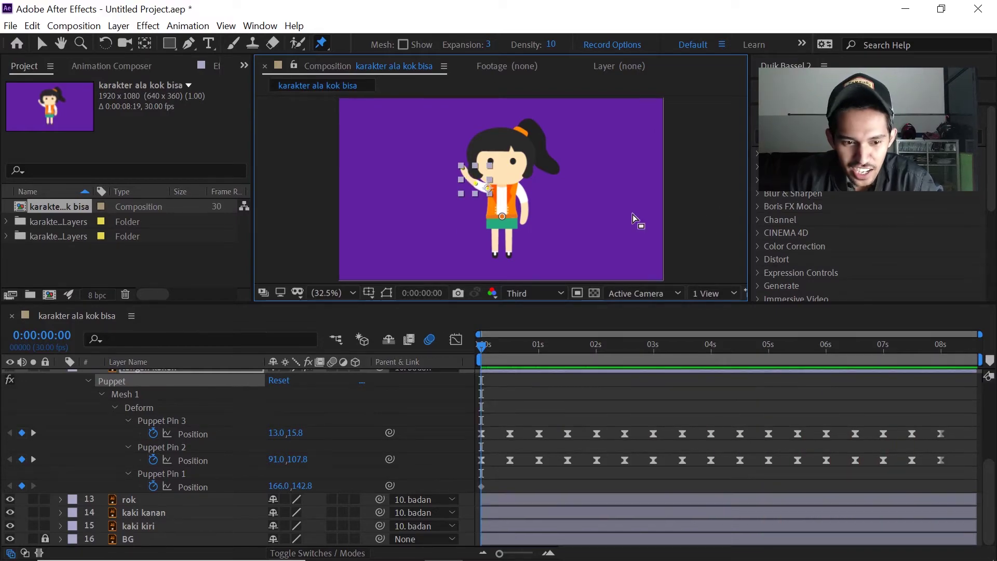
Collapse the tangan kanan layer and start keyframing the wajah layer's rotation with 0° at 0:00:00:00, ending with the time at 0:00:01:00
left_click(89, 382)
left_click(61, 474)
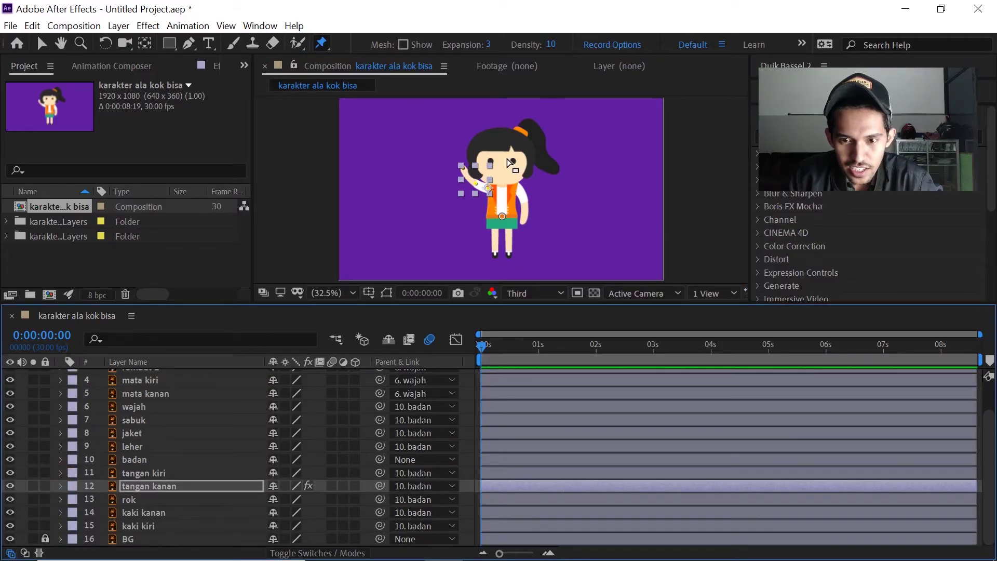
scroll(509, 163, "up", 3)
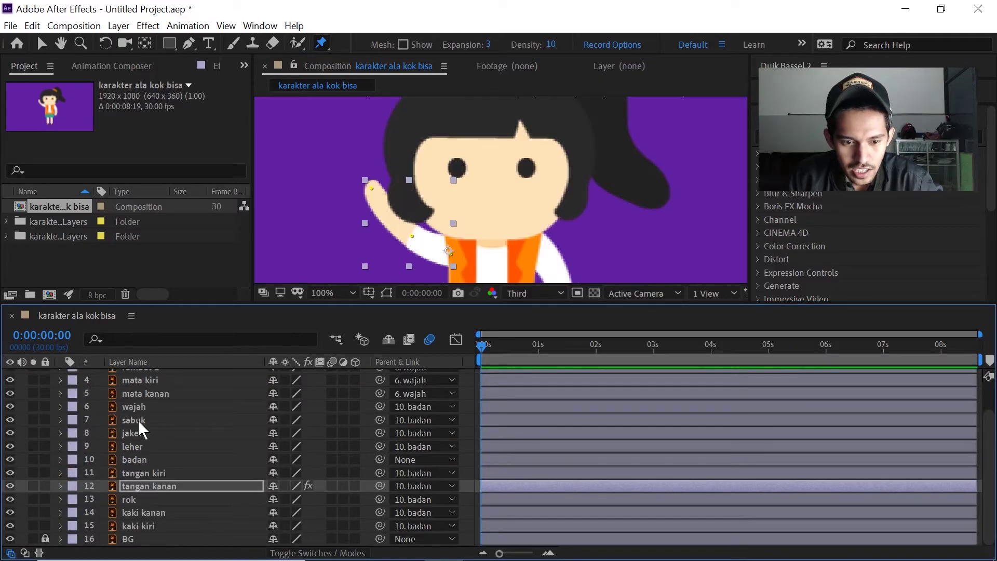
scroll(143, 430, "up", 1)
left_click(139, 435)
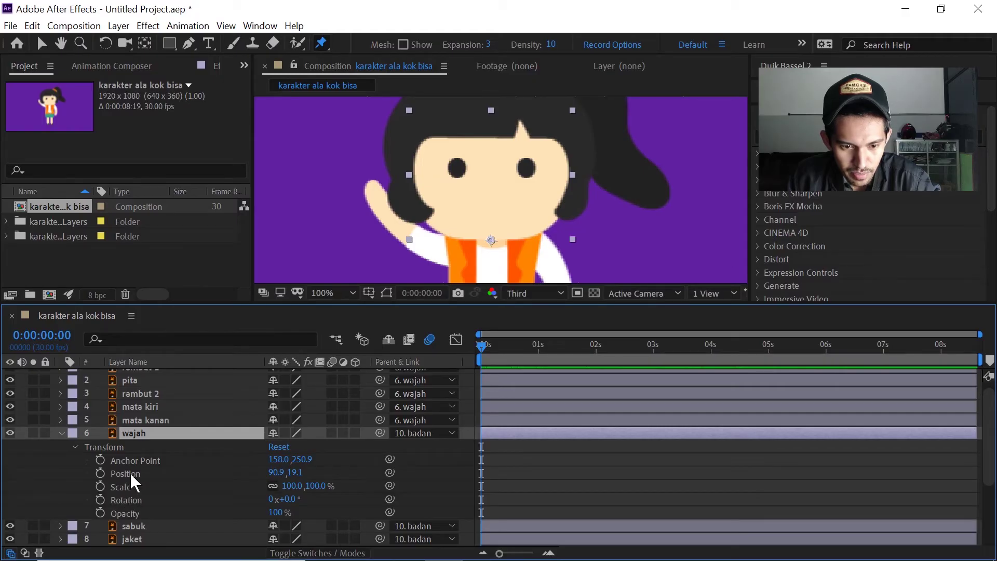
left_click(127, 500)
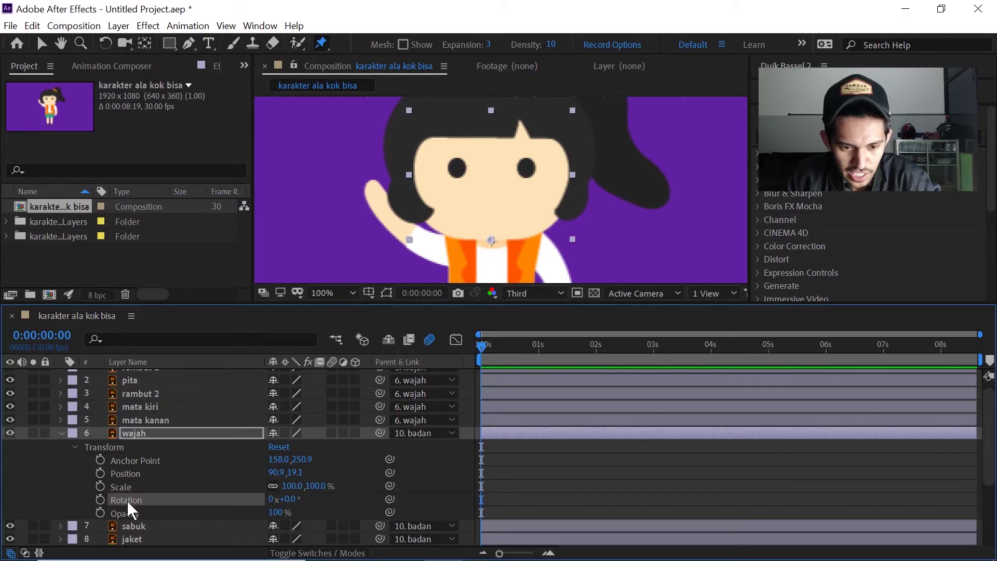
key("r")
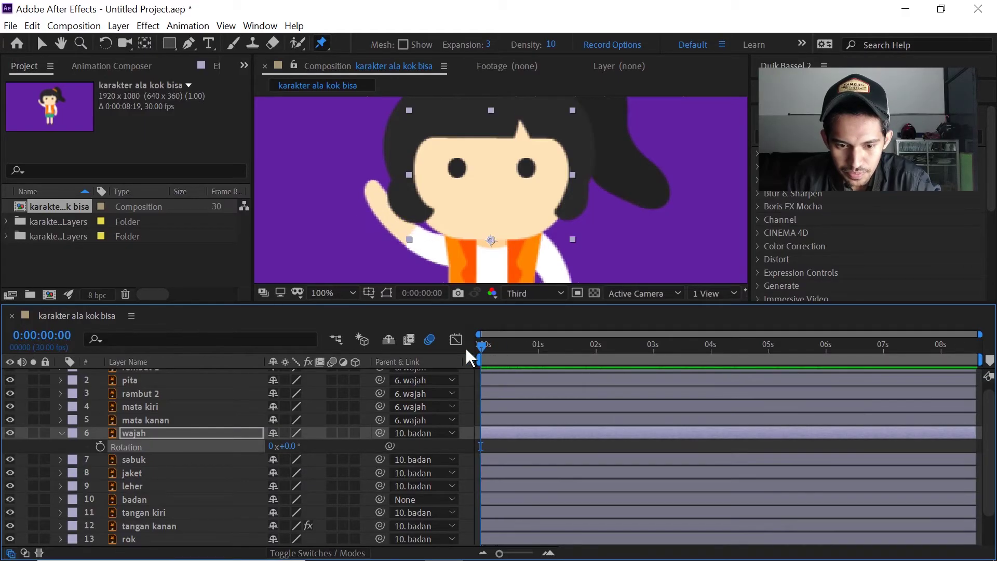
left_click(100, 446)
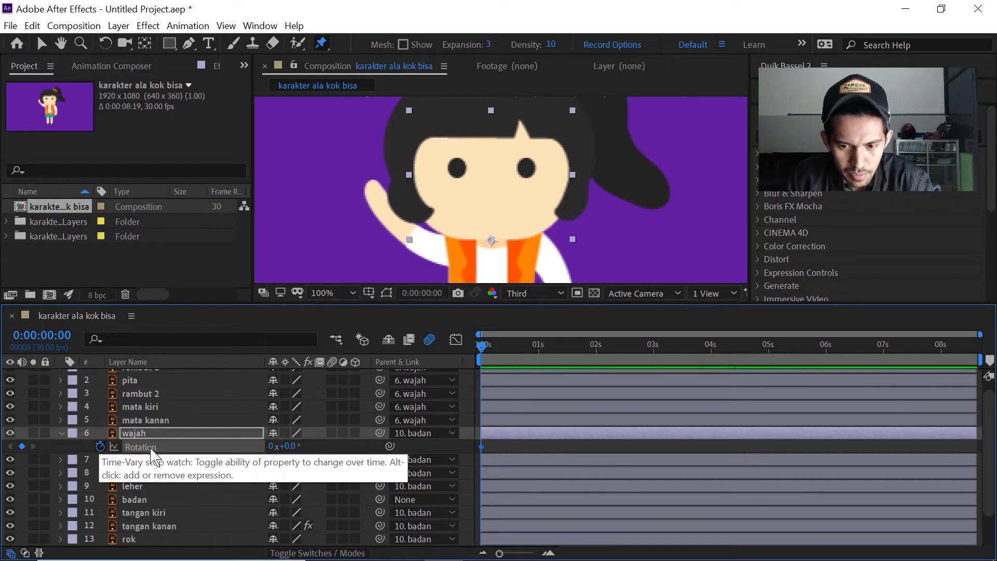
left_click(533, 351)
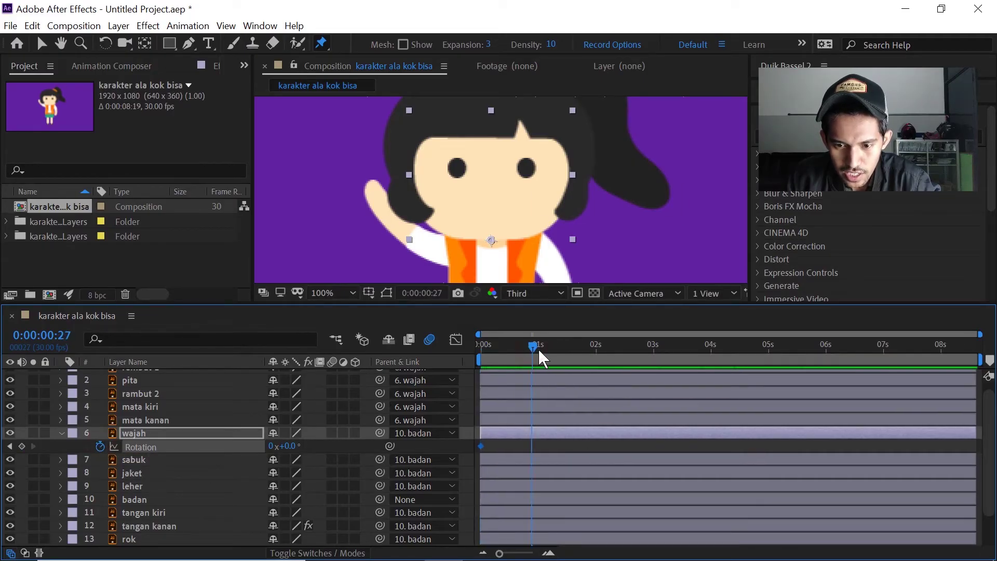
left_click(539, 351)
Try rotating the wajah layer to 94° at 0:00:01:00 and undo the rotation
left_click_drag(291, 446, 234, 314)
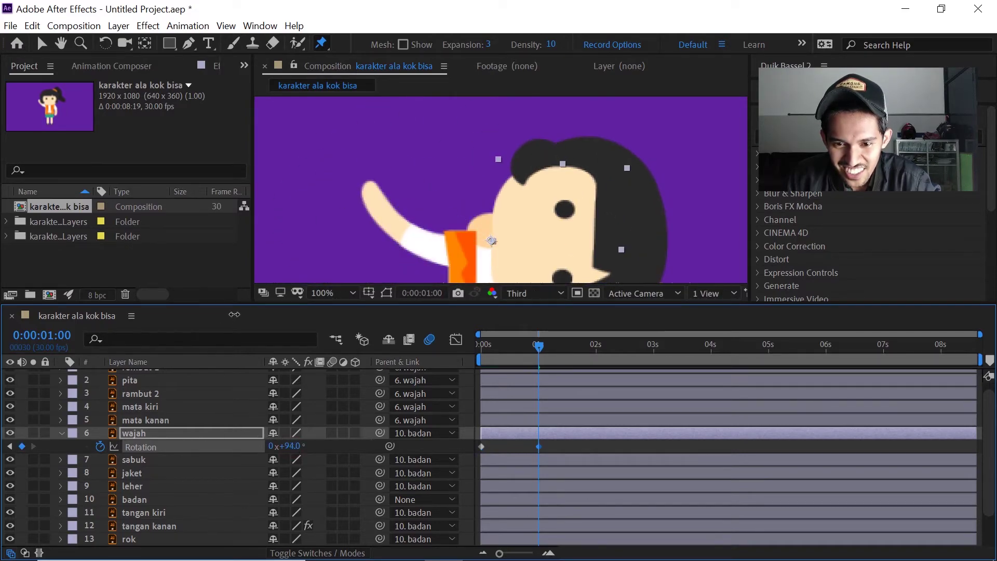
key("ctrl+z")
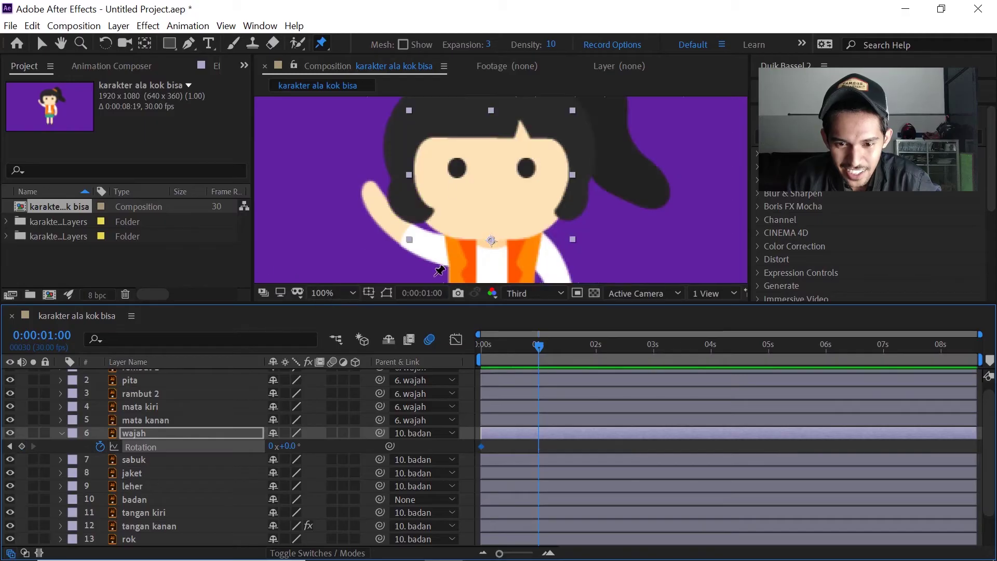
Keyframe the wajah layer's rotation at -3° at 0:00:01:00, 1° at 0:00:02:00 and -4° at 0:00:03:00
scroll(468, 204, "down", 2)
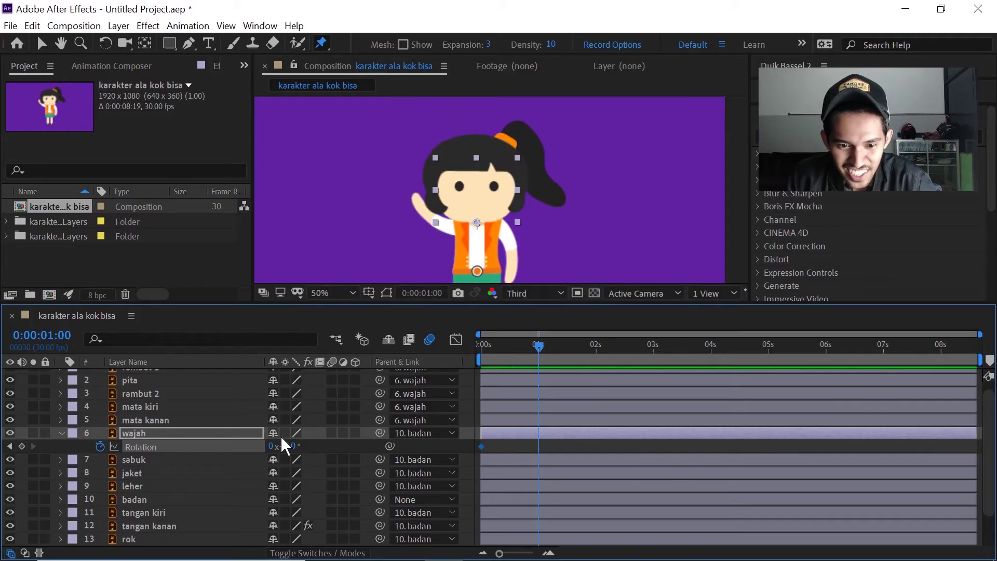
left_click_drag(284, 445, 277, 442)
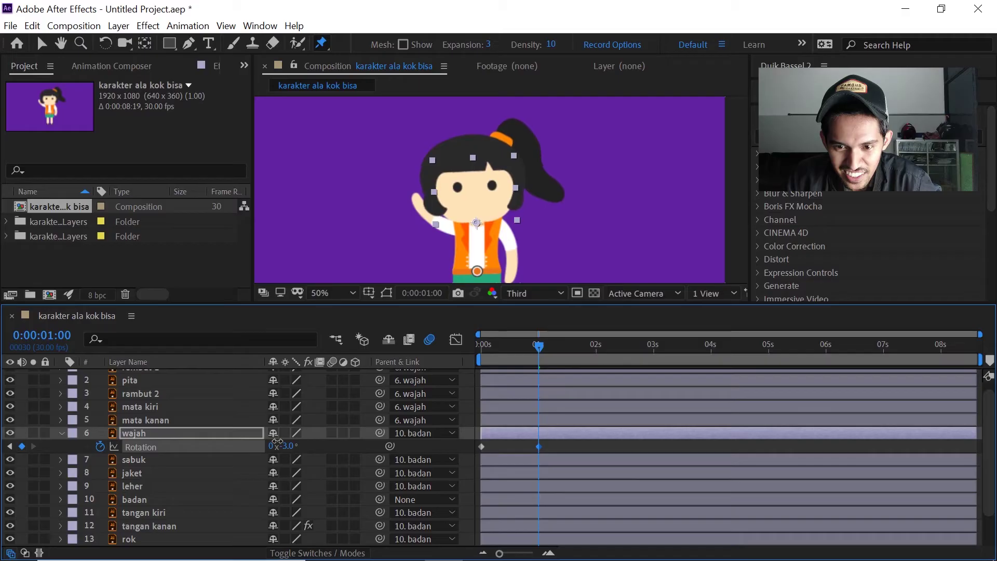
left_click(597, 348)
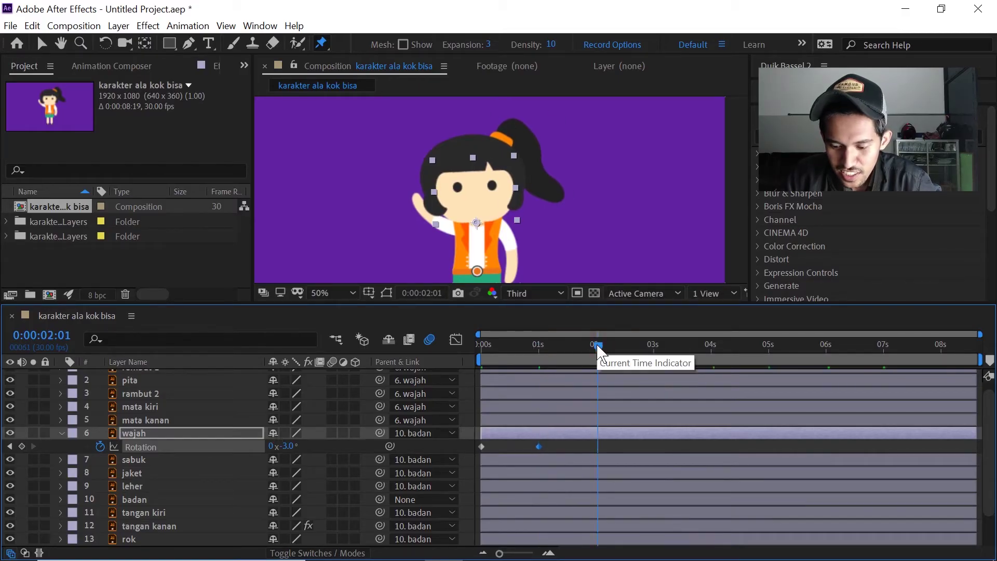
left_click_drag(597, 346, 596, 345)
left_click_drag(286, 445, 289, 445)
left_click(653, 356)
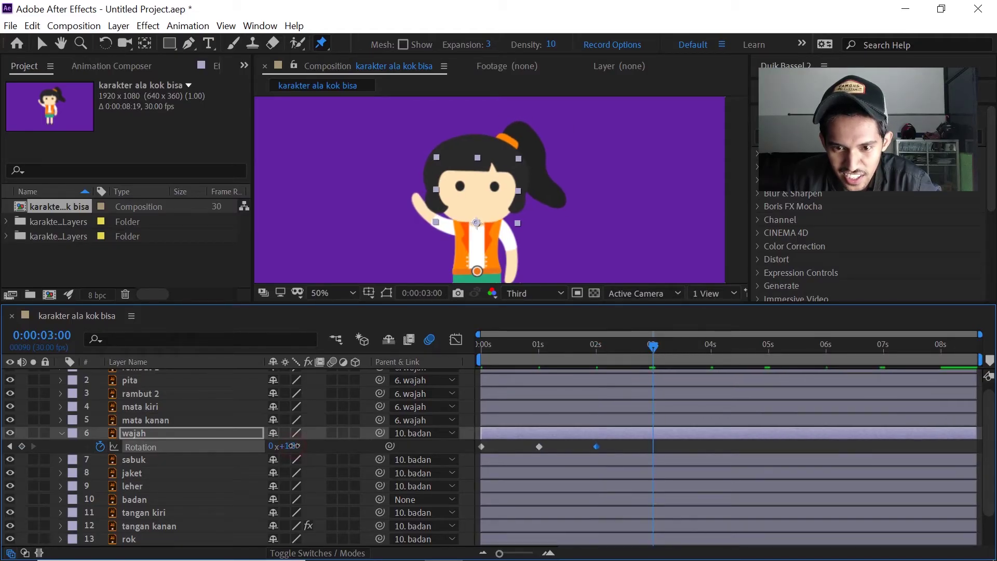
left_click_drag(289, 445, 285, 445)
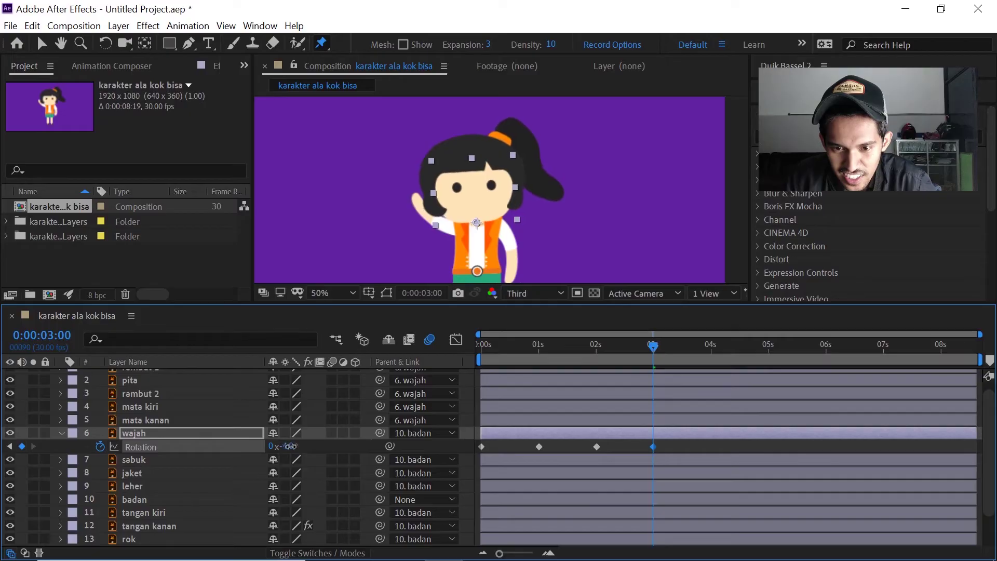
Add wajah rotation keyframes with a clockwise turn at 0:00:04:00, 5° at 0:00:05:00 and -3° at 0:00:06:00
left_click(710, 352)
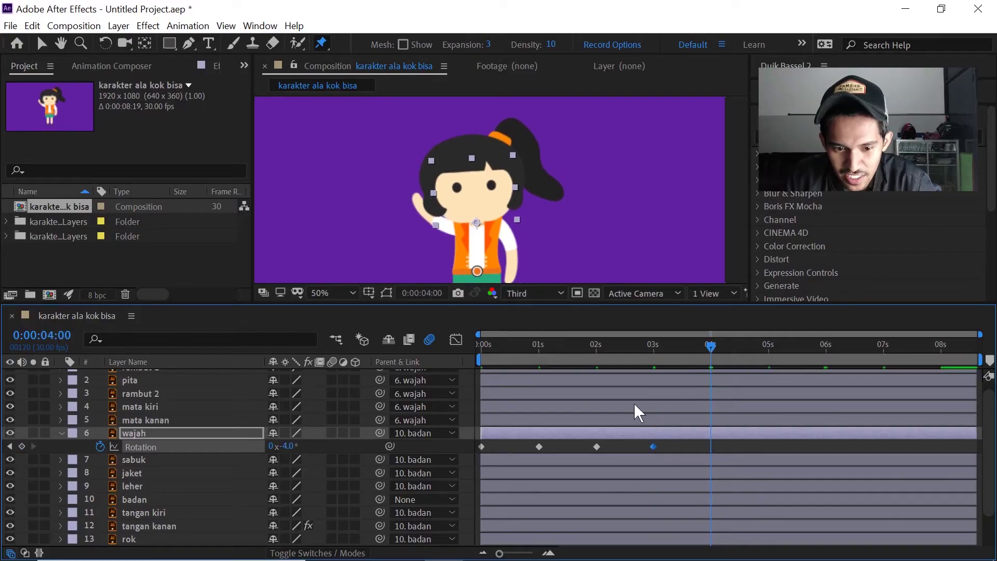
left_click_drag(284, 445, 294, 447)
left_click(769, 347)
left_click_drag(288, 446, 296, 446)
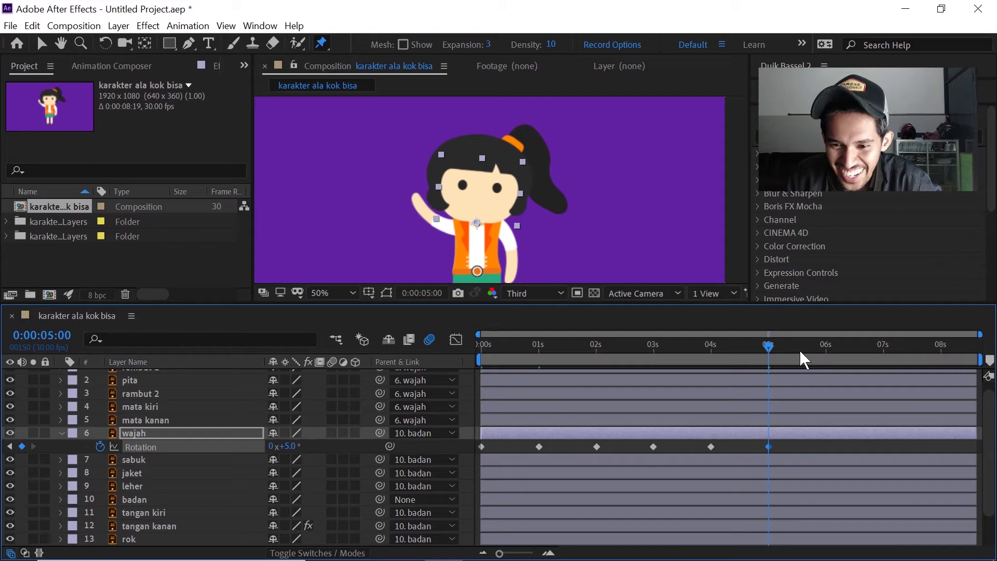
left_click_drag(820, 353, 828, 355)
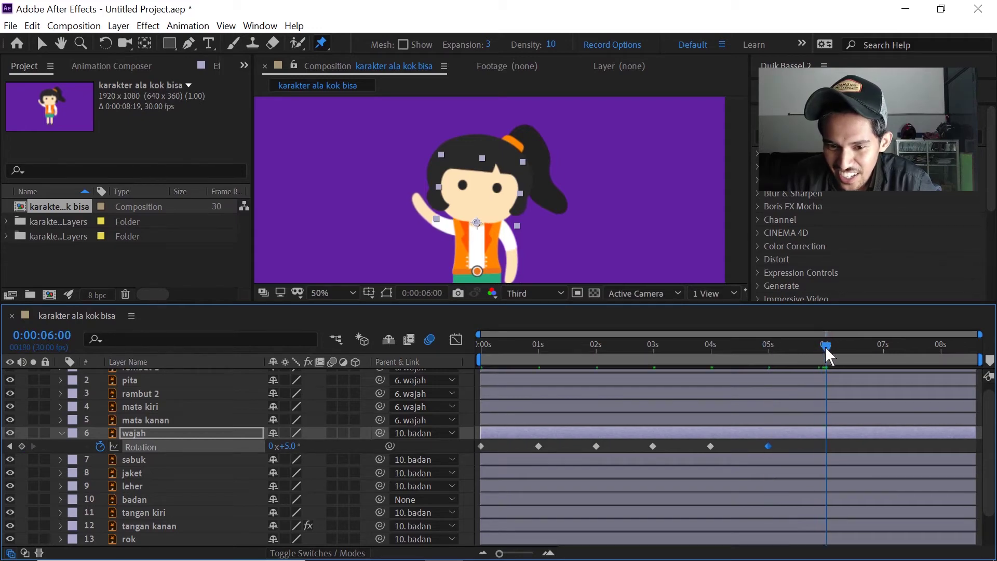
left_click_drag(300, 446, 274, 446)
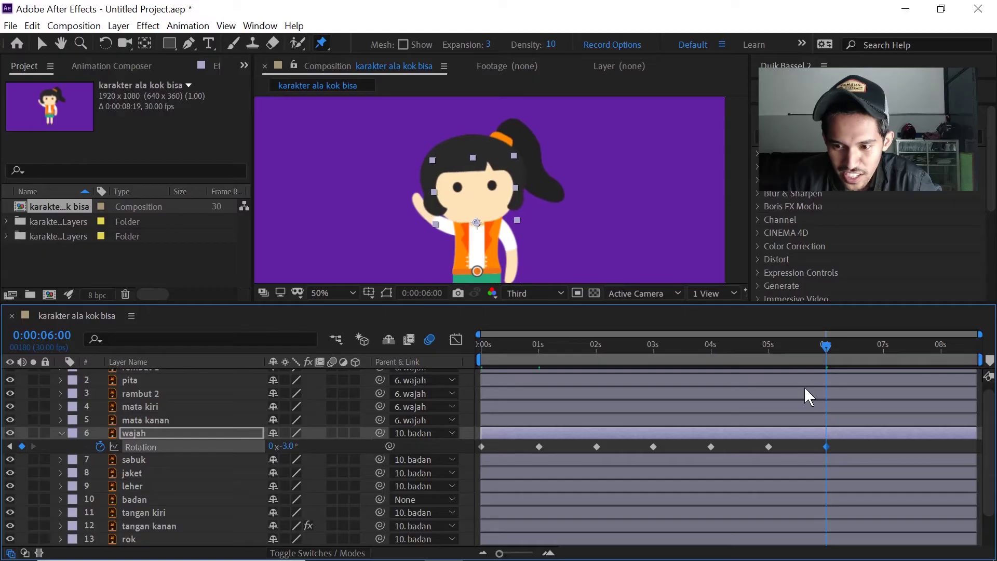
Keyframe the wajah layer's rotation at 3° at 0:00:07:00 and 1° at 0:00:08:00
left_click(884, 349)
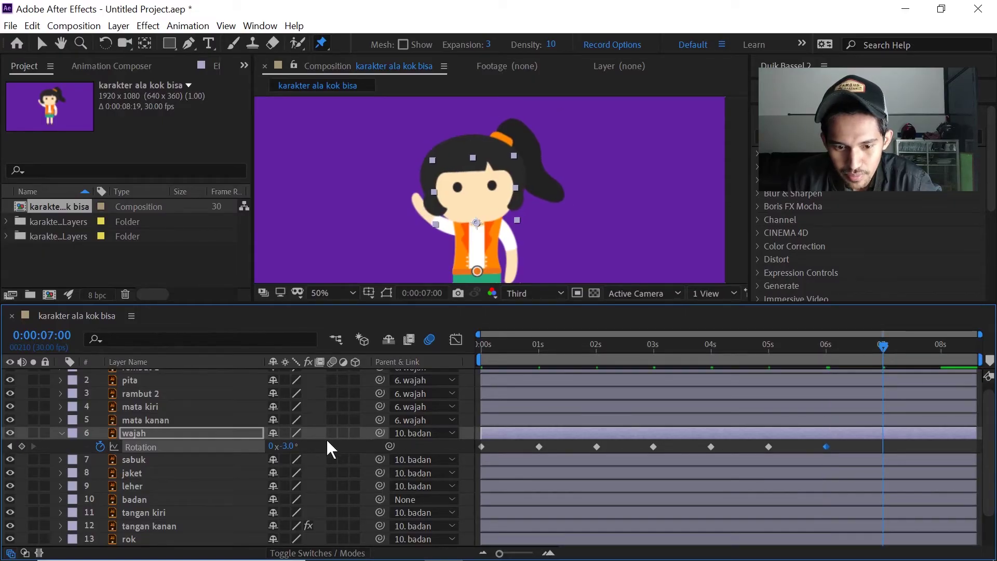
left_click_drag(289, 447, 293, 447)
left_click_drag(298, 453, 308, 459)
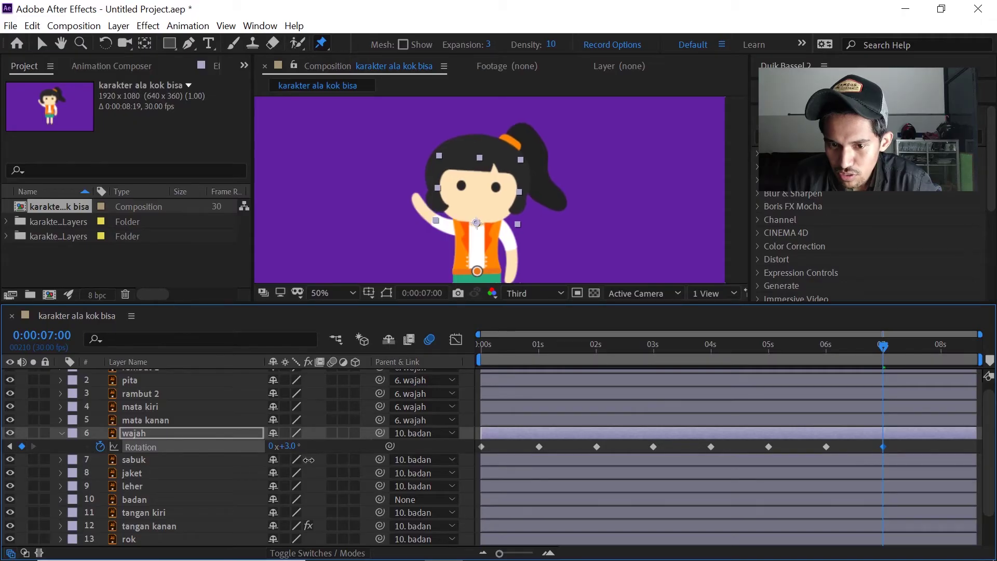
left_click(945, 356)
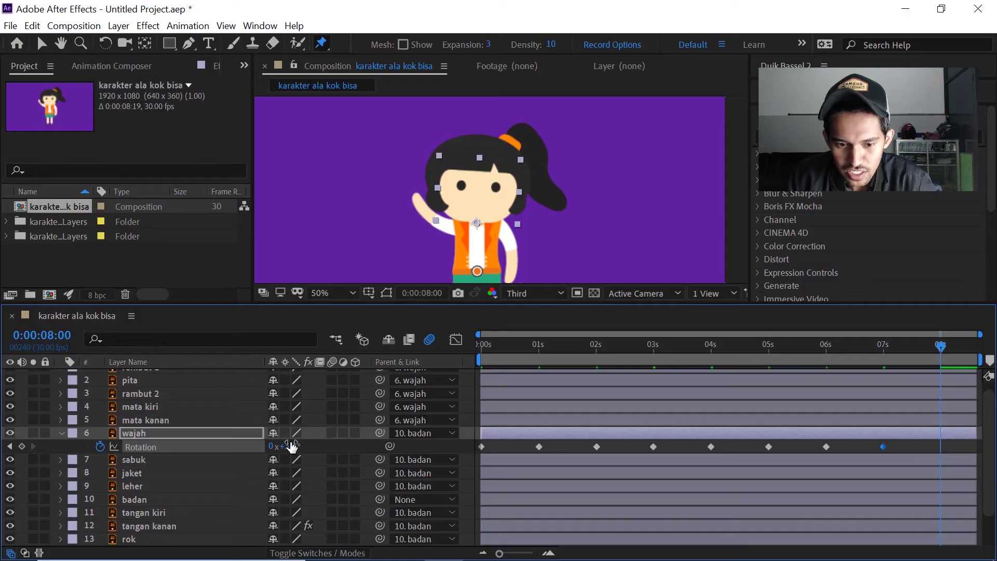
left_click_drag(288, 445, 284, 445)
Apply Easy Ease to all of the wajah layer's rotation keyframes and play the animation from the start
left_click_drag(971, 448, 471, 445)
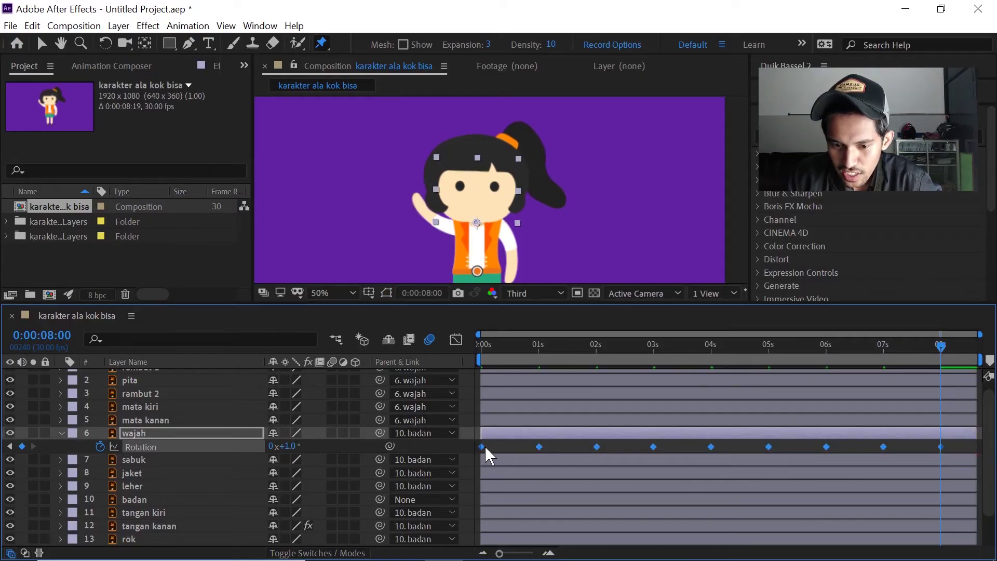
right_click(477, 447)
mouse_move(578, 444)
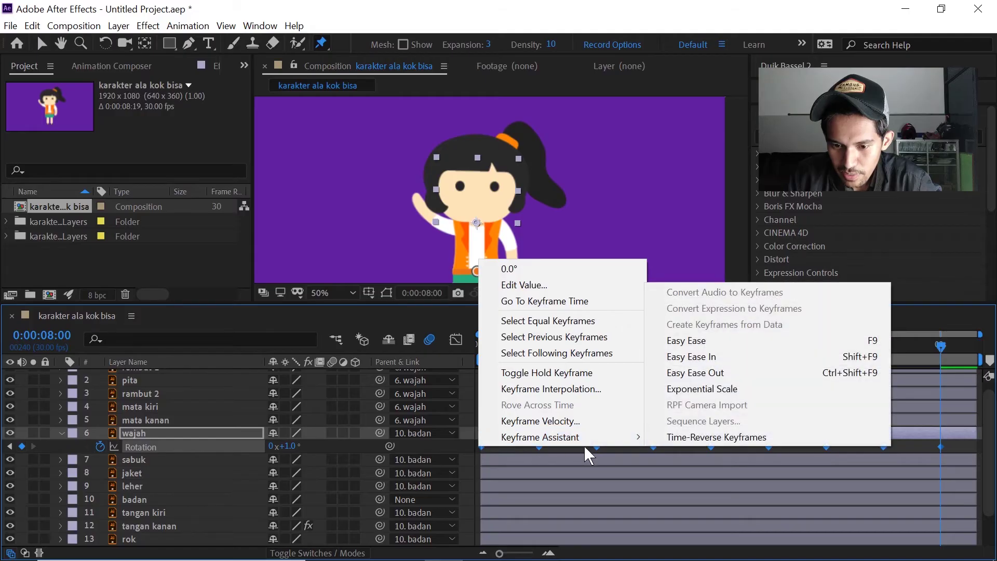
left_click(709, 340)
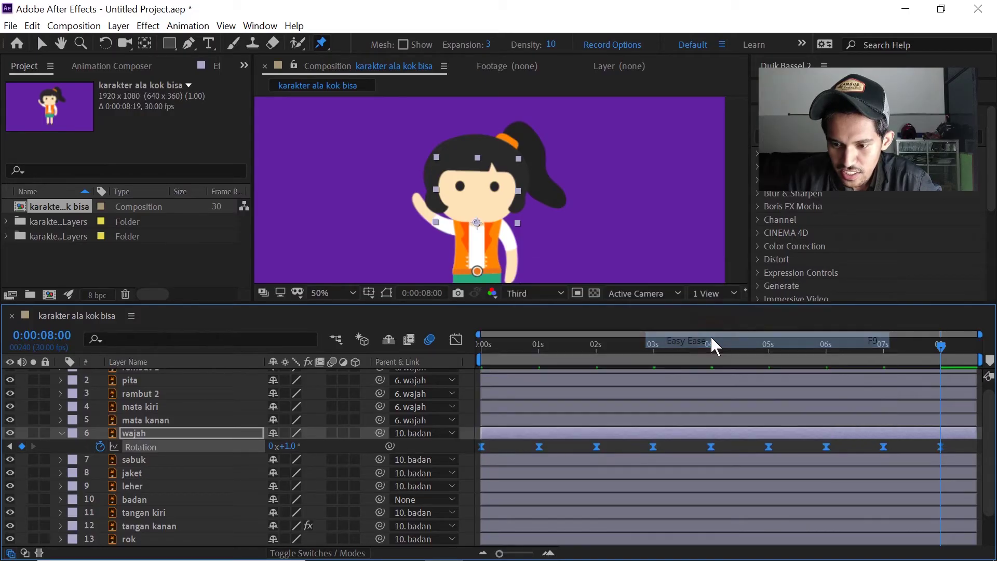
key("Home")
key("space")
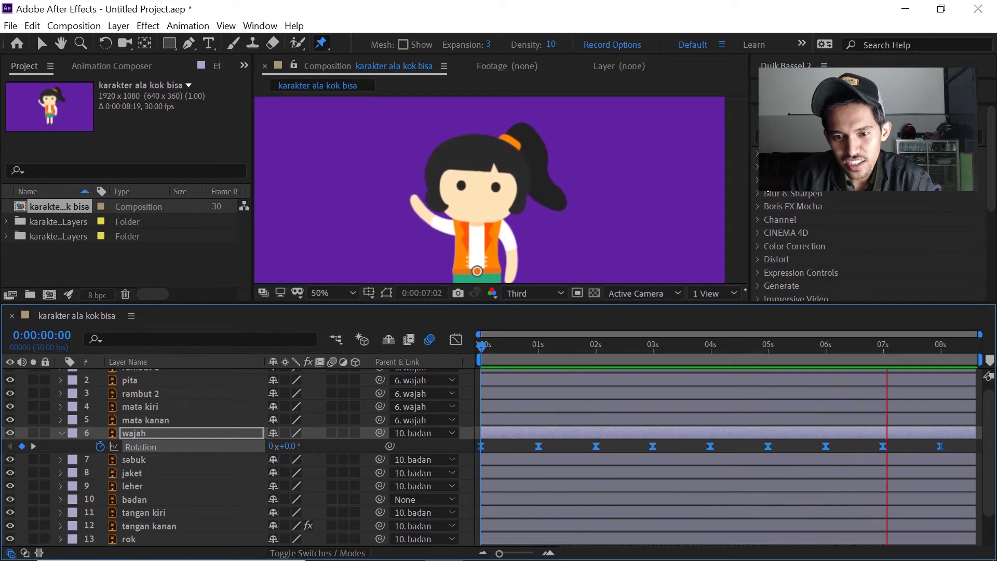
key("space")
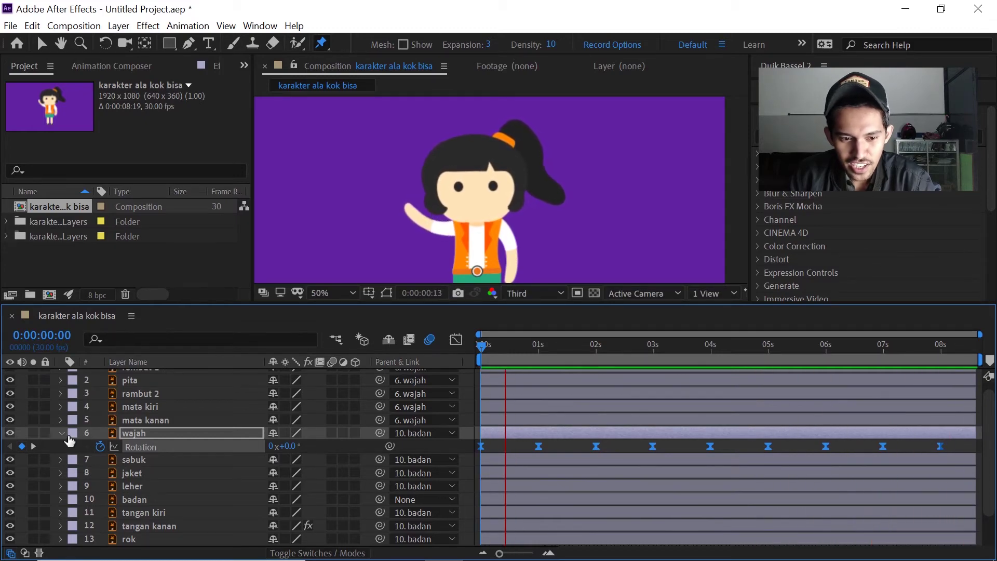
Collapse the wajah layer, fit the whole composition in the viewer and play the combined waving and head animation
left_click(61, 433)
left_click(332, 293)
left_click(353, 27)
left_click(692, 229)
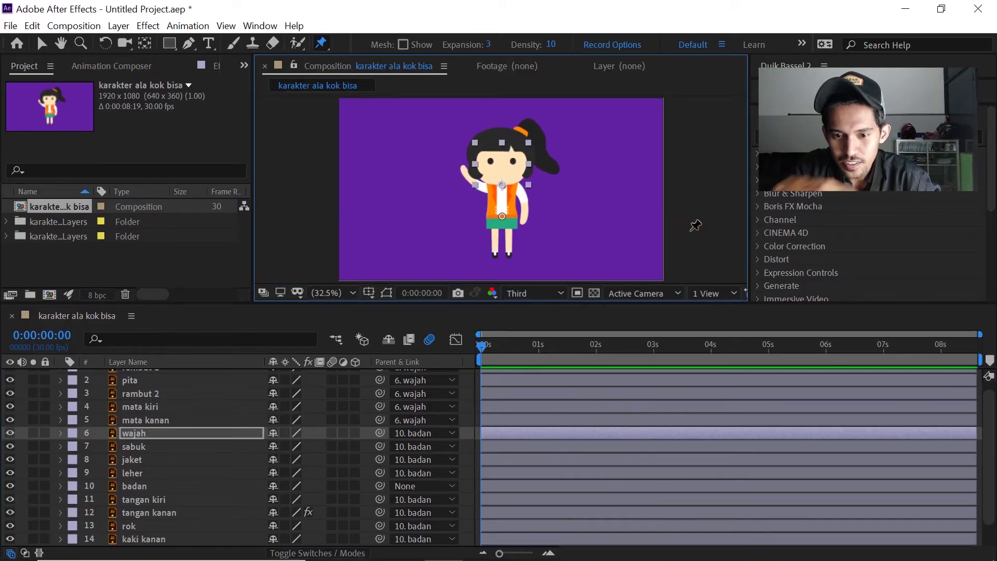
key("space")
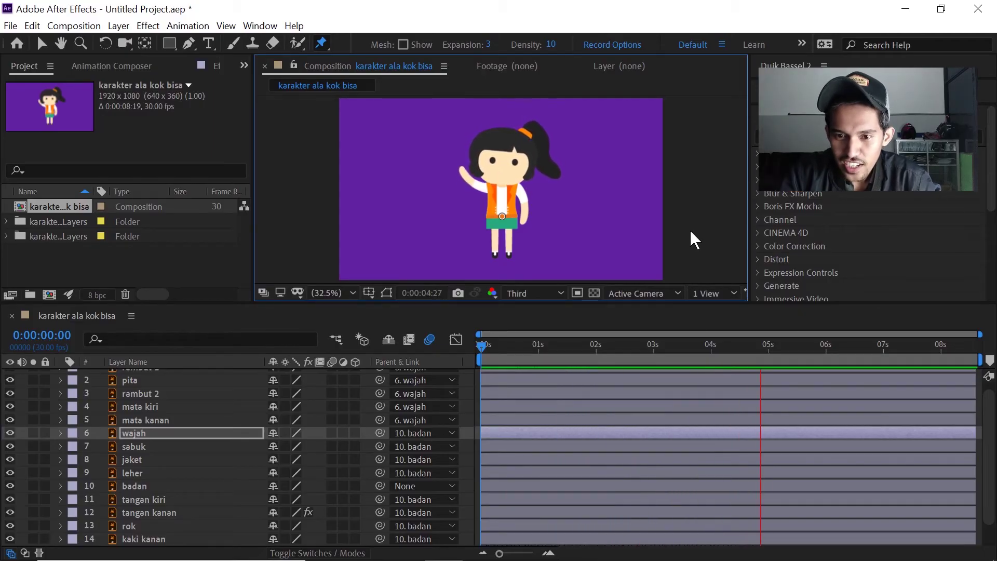
left_click(690, 238)
Toggle the visibility of the rambut 1 and rambut 2 layers off and on to identify which hair part each contains
scroll(136, 389, "up", 1)
left_click(10, 376)
left_click(10, 376)
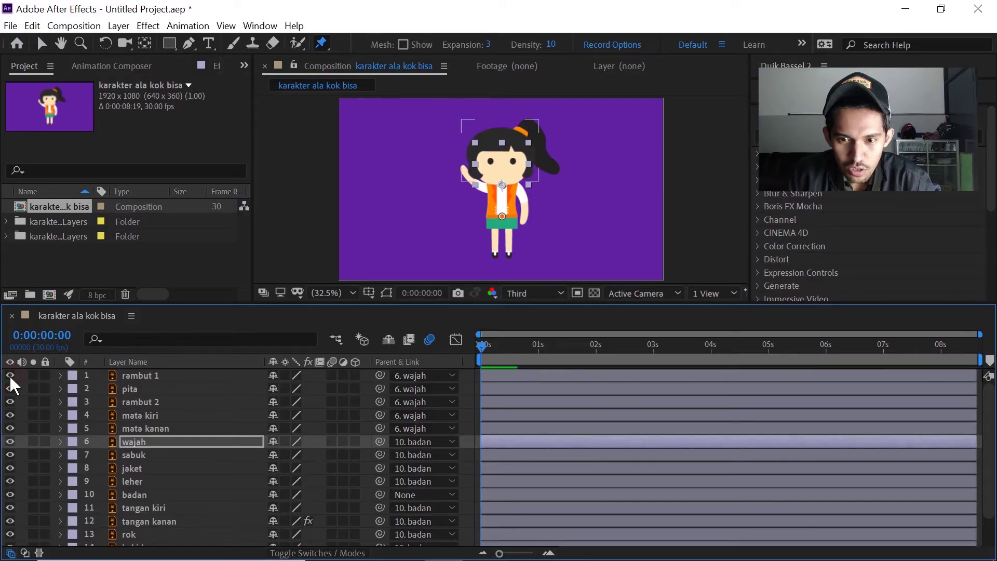
left_click(10, 376)
left_click(11, 377)
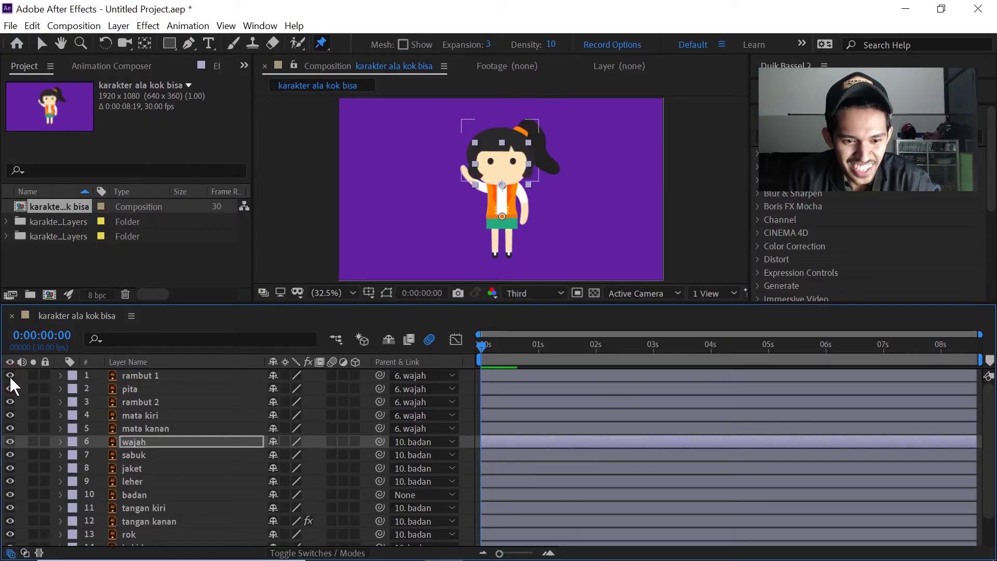
left_click(11, 400)
left_click(12, 401)
left_click(11, 401)
left_click(11, 401)
Start keyframing the rotation of the rambut 2 ponytail layer with 0° at 0:00:00:00
left_click(130, 403)
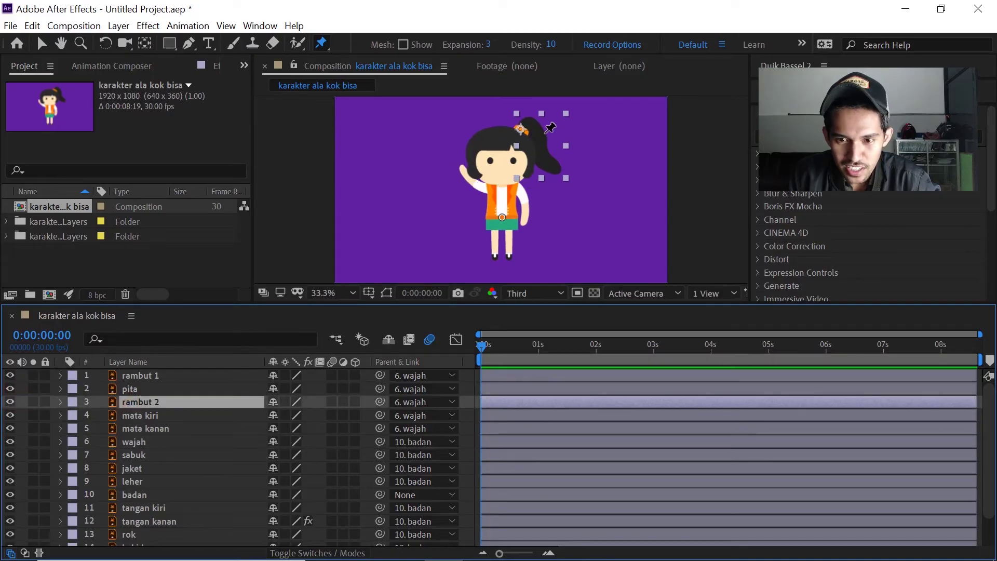
scroll(548, 131, "up", 3)
key("space")
left_click_drag(597, 145, 484, 276)
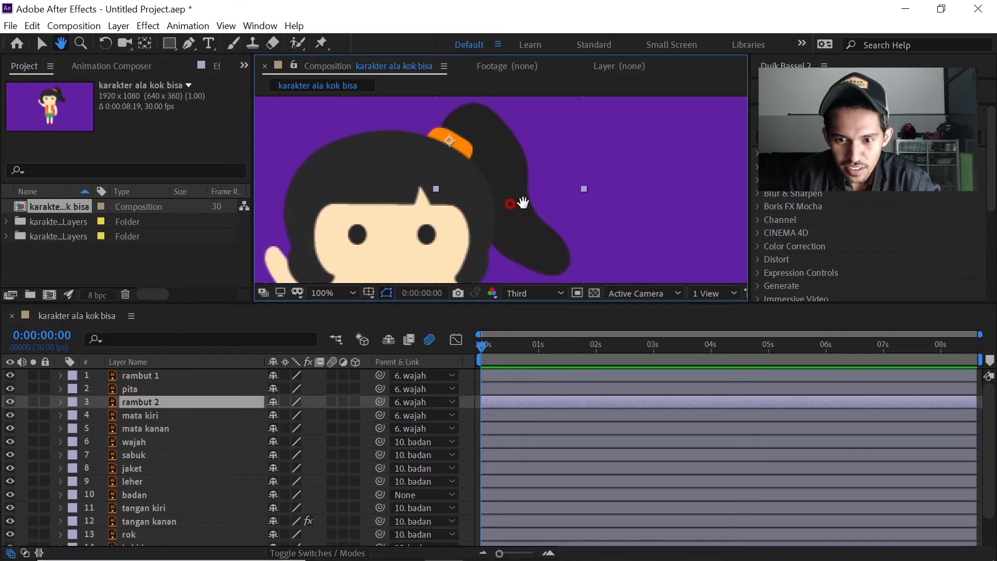
left_click_drag(509, 203, 536, 210)
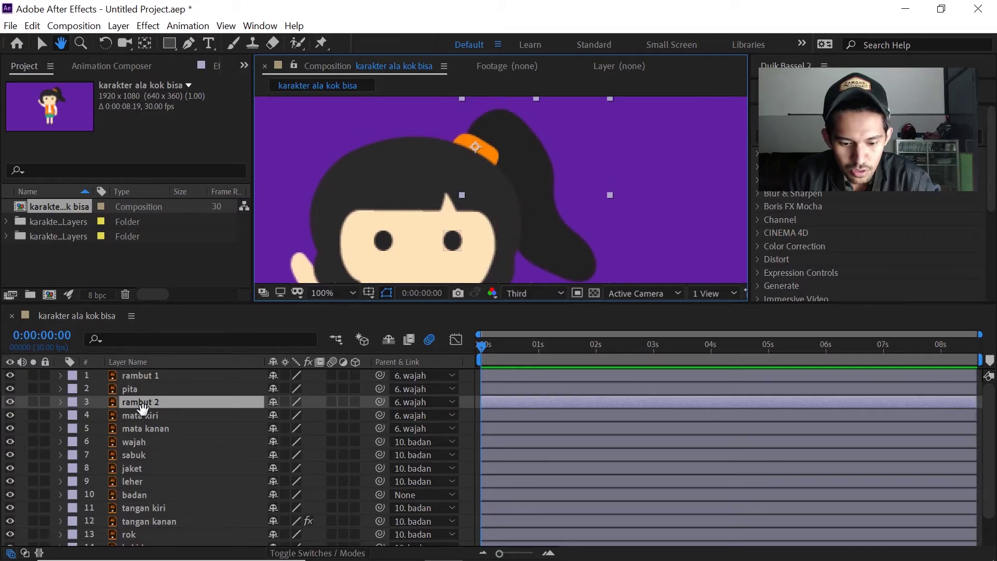
key("r")
mouse_move(485, 349)
left_mouse_down()
mouse_move(498, 352)
mouse_move(477, 356)
left_mouse_up()
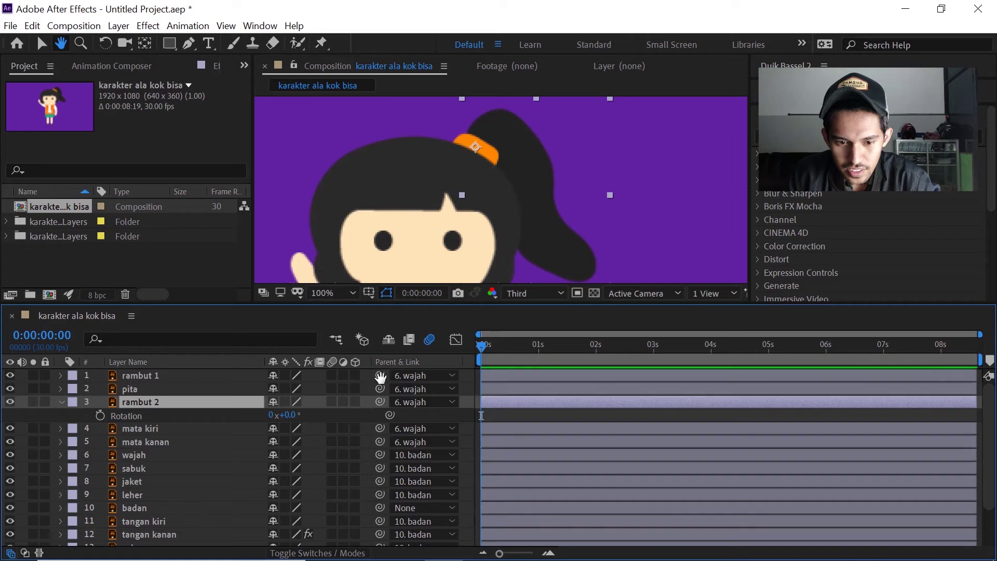
key("v")
left_click(100, 415)
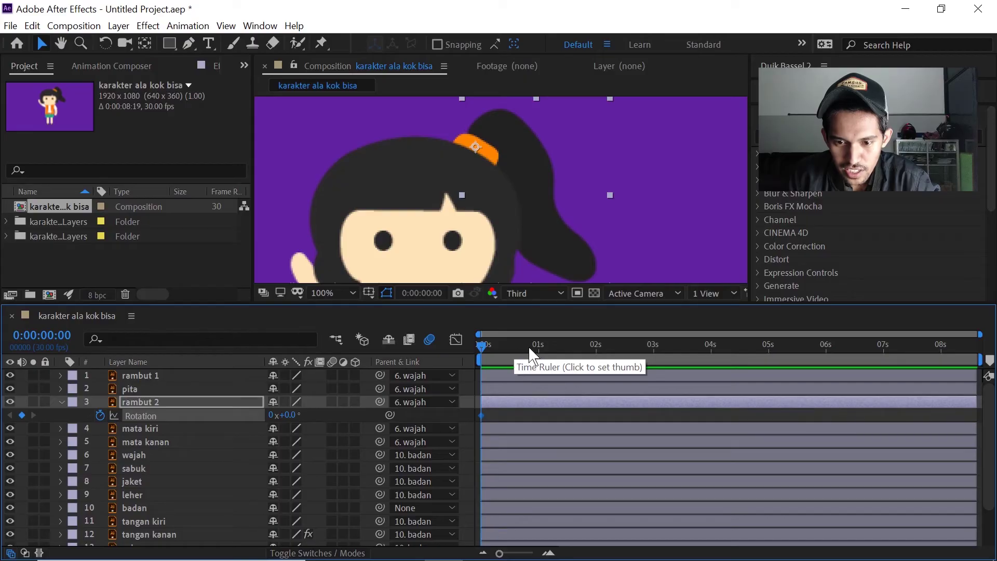
Keyframe the rambut 2 layer's rotation at 2° at 0:00:01:00 and -2° at 0:00:02:00
left_click(539, 347)
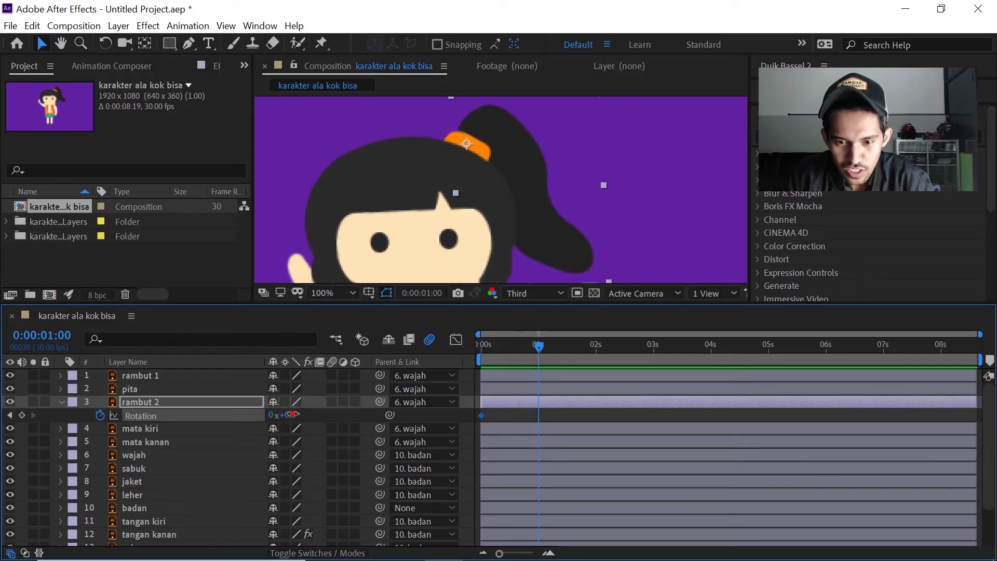
left_click_drag(289, 414, 295, 415)
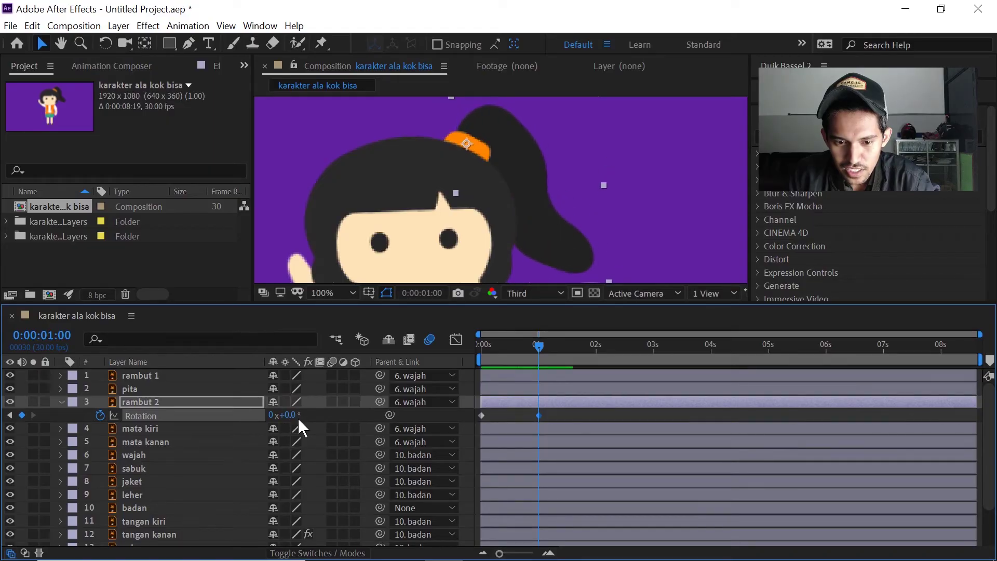
left_click_drag(292, 415, 300, 419)
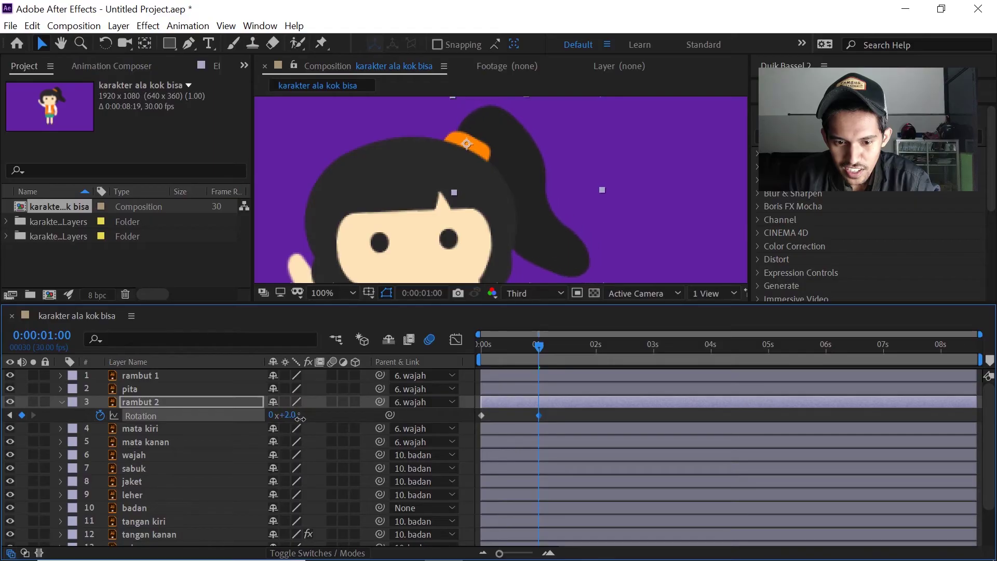
left_click(597, 344)
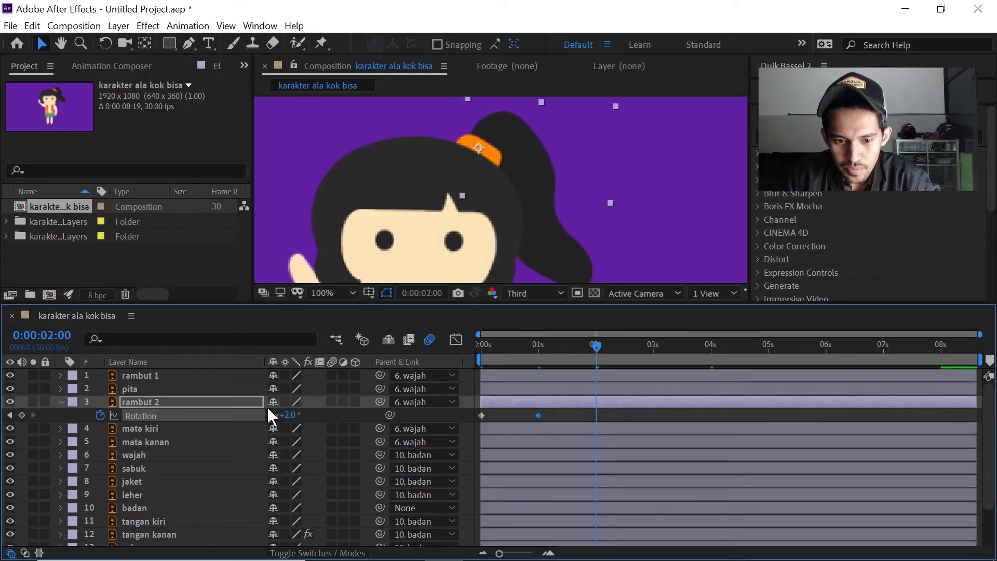
left_click_drag(294, 419, 269, 419)
Keyframe the rambut 2 layer's rotation at -1° at 0:00:03:00 and -2° at 0:00:04:00
left_click(652, 345)
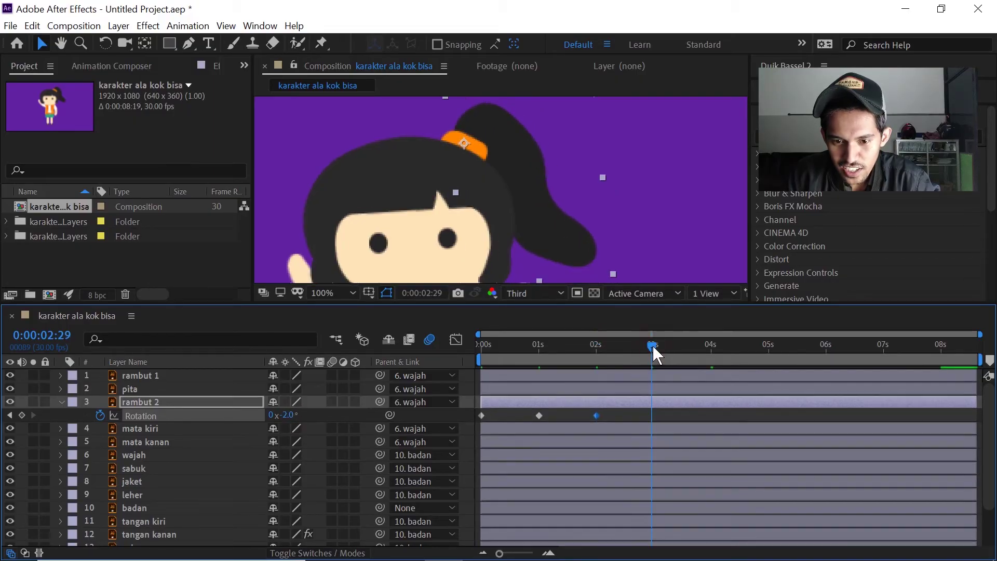
key("Page_Down")
mouse_move(285, 419)
left_mouse_down()
mouse_move(295, 419)
mouse_move(285, 414)
left_mouse_up()
left_click(713, 347)
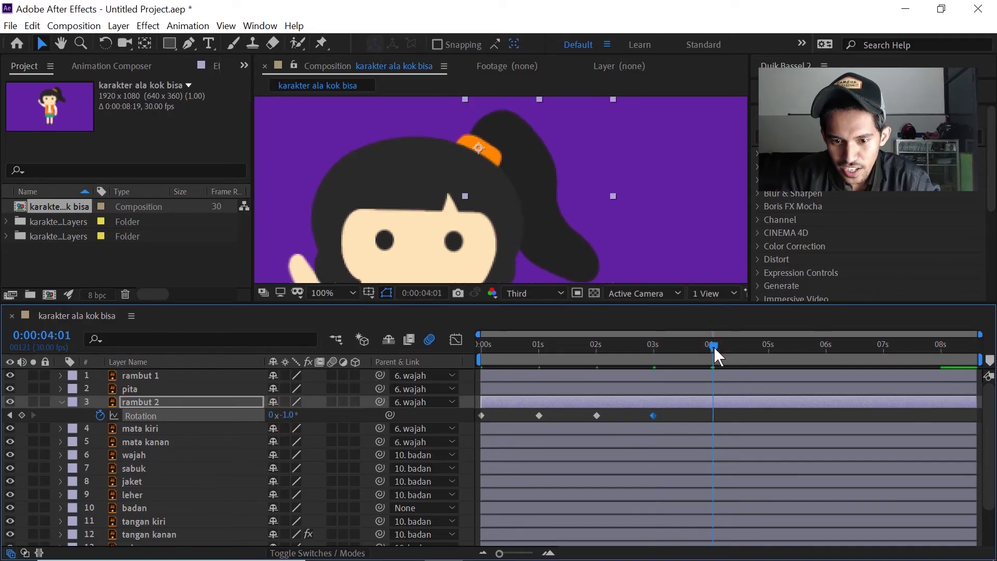
left_click_drag(290, 421, 288, 415)
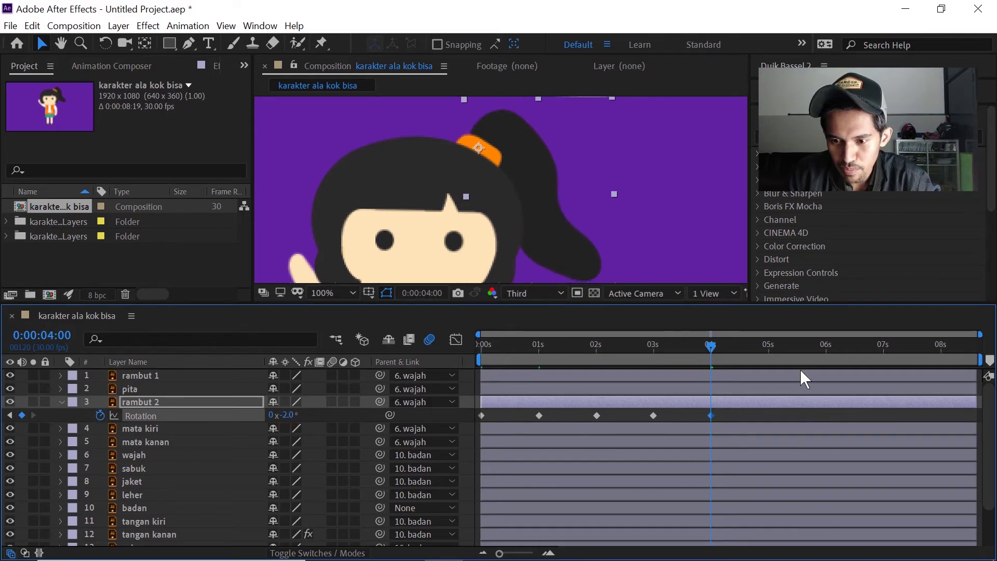
Keyframe the rambut 2 layer's rotation at 5° at 0:00:05:00 and move the current time to 0:00:06:00
left_click(768, 345)
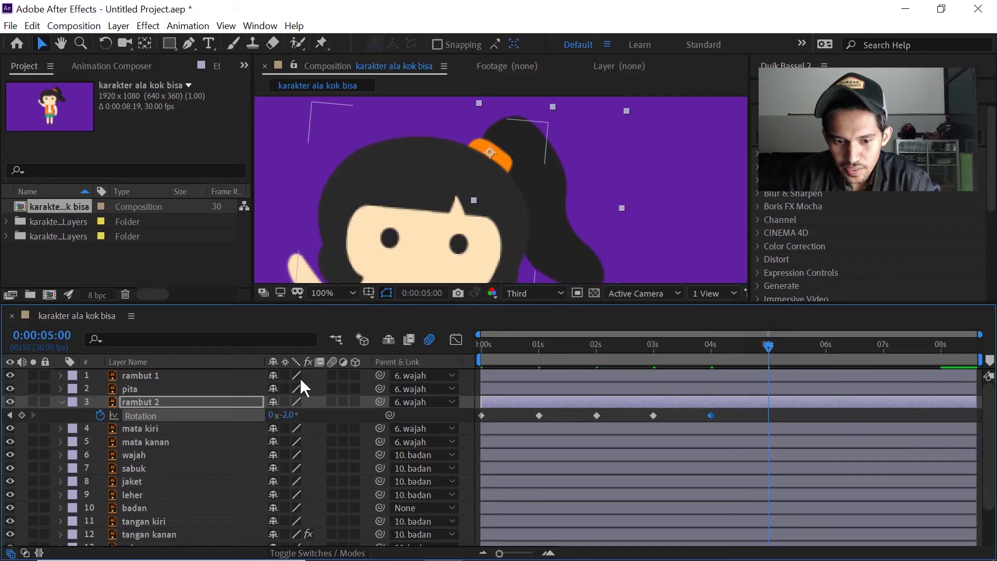
left_click_drag(289, 417, 294, 415)
left_click(826, 346)
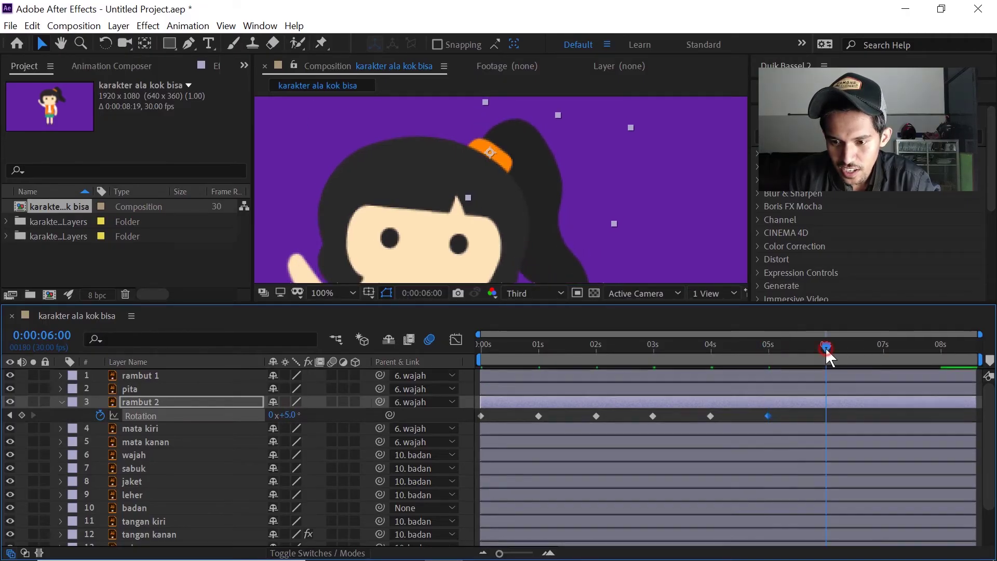
Keyframe the rambut 2 layer's rotation at 0:00:06:00, then at 1° at 0:00:07:00 and -2° at 0:00:08:00
left_click_drag(291, 414, 287, 414)
left_click(882, 345)
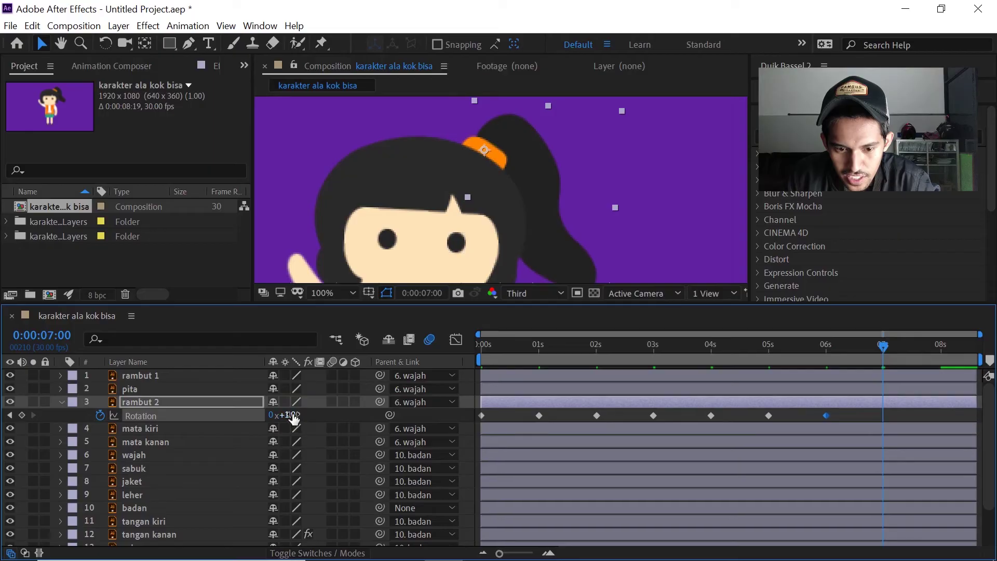
left_click_drag(296, 418, 295, 419)
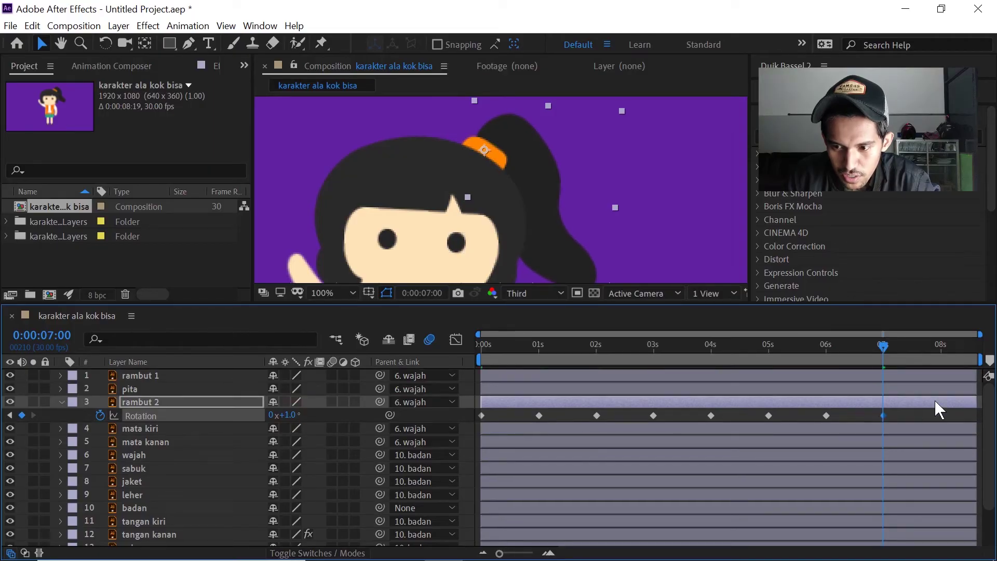
left_click(942, 346)
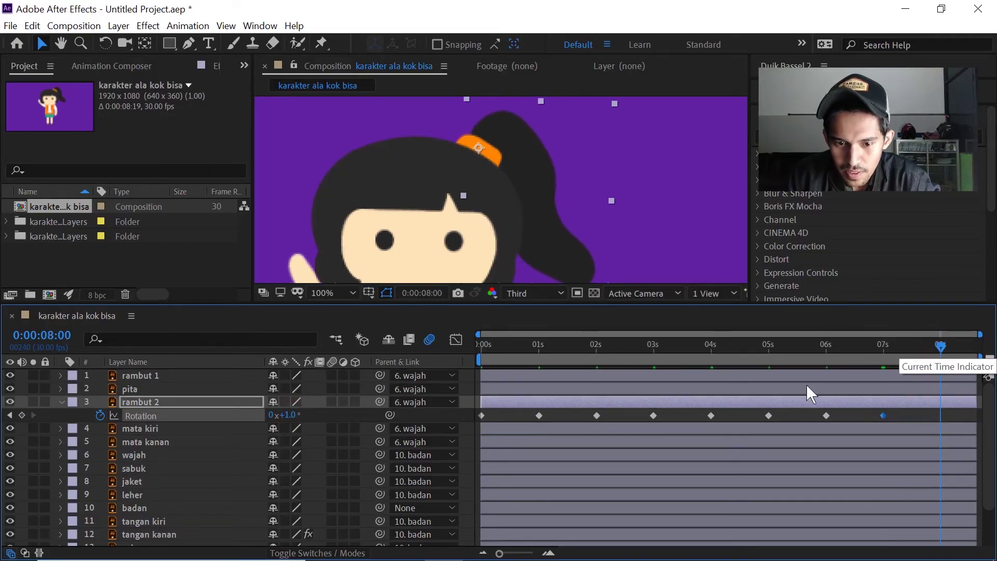
left_click_drag(290, 417, 285, 417)
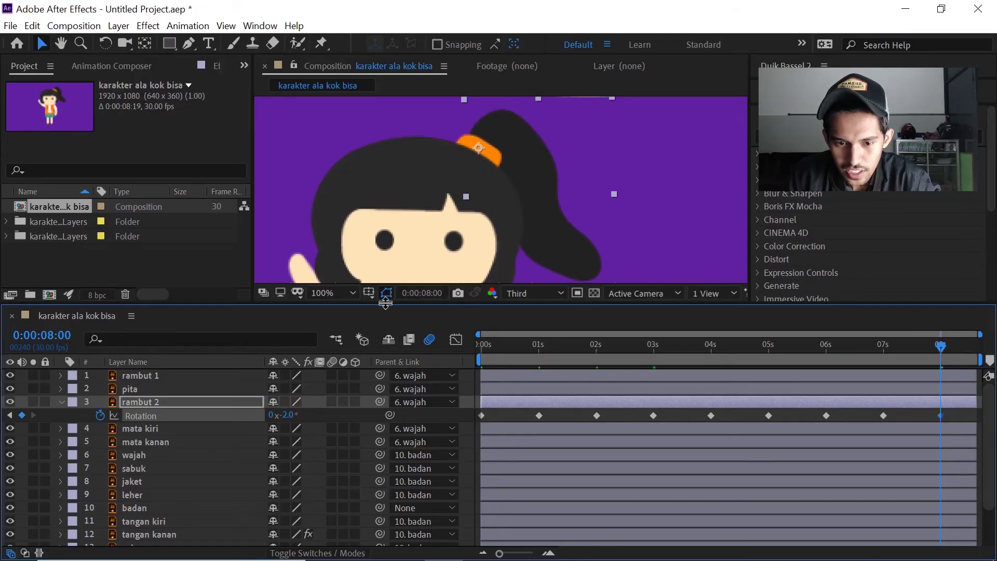
Fit the whole composition in the viewer and apply Easy Ease to all rambut 2 rotation keyframes
left_click(351, 293)
left_click(362, 11)
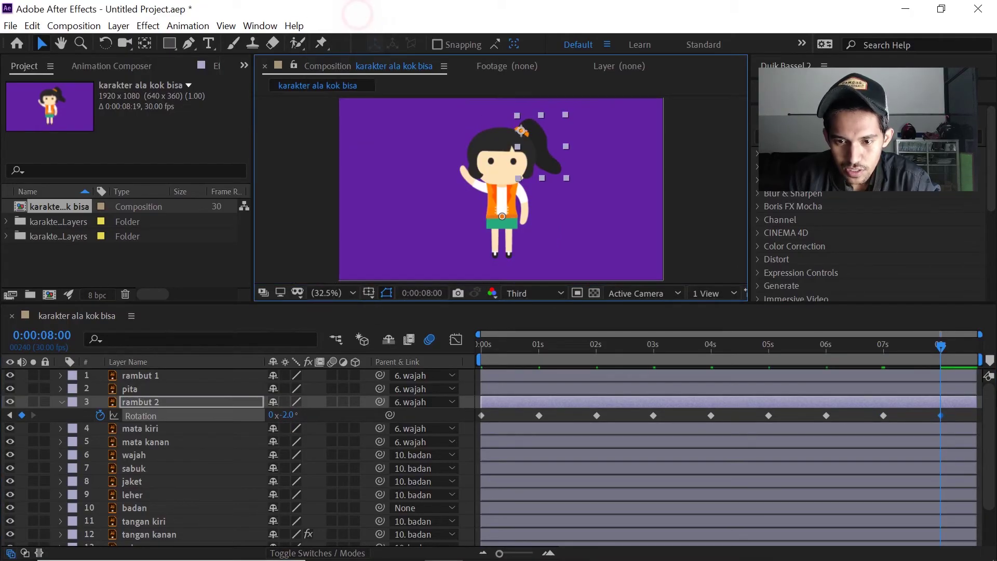
left_click_drag(962, 416, 466, 415)
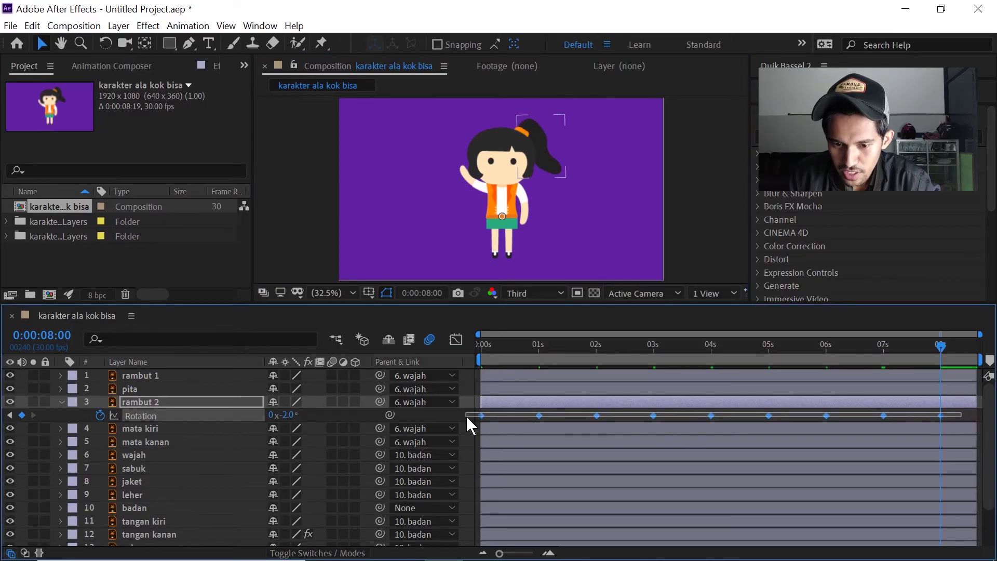
right_click(484, 416)
mouse_move(569, 414)
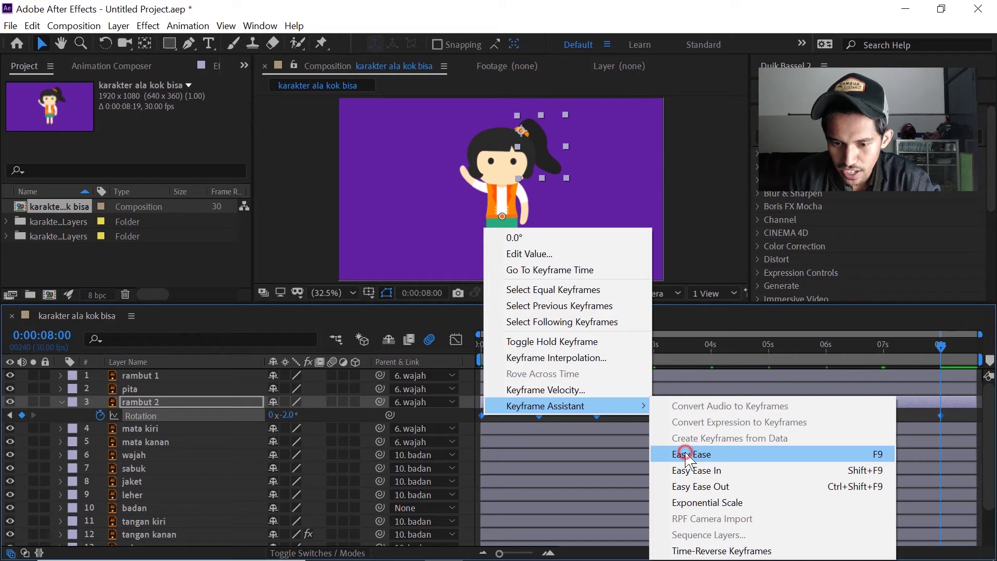
left_click(686, 460)
Preview the ponytail animation and review the eased rotation keyframes on the rambut 2 layer
key("u")
left_click(535, 345)
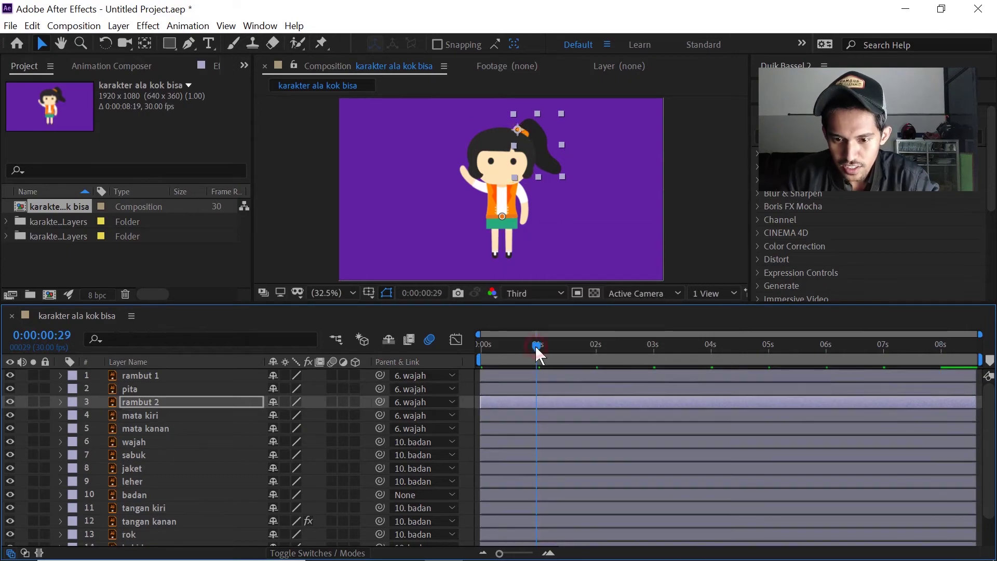
key("space")
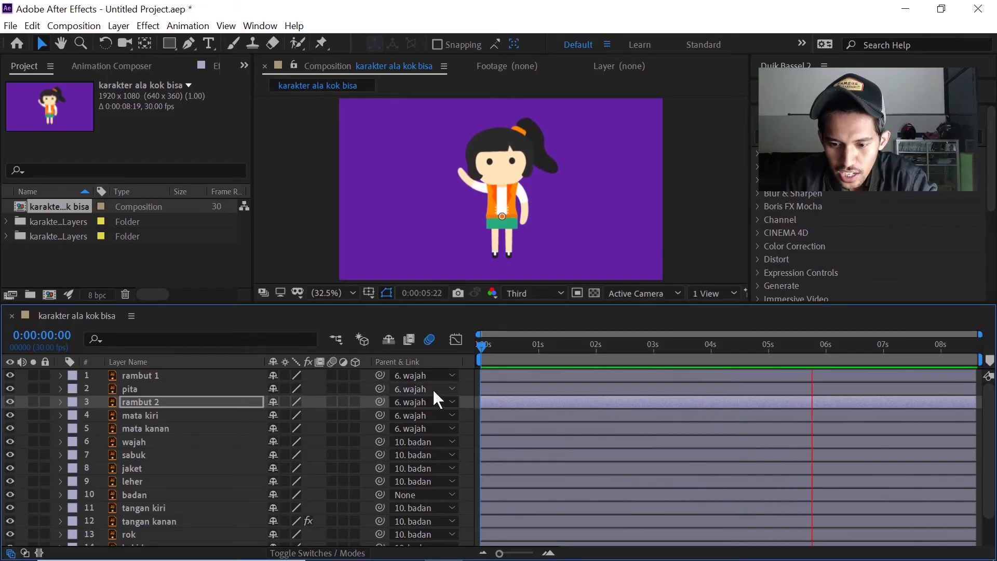
key("u")
left_click(962, 415)
left_click_drag(963, 415, 475, 417)
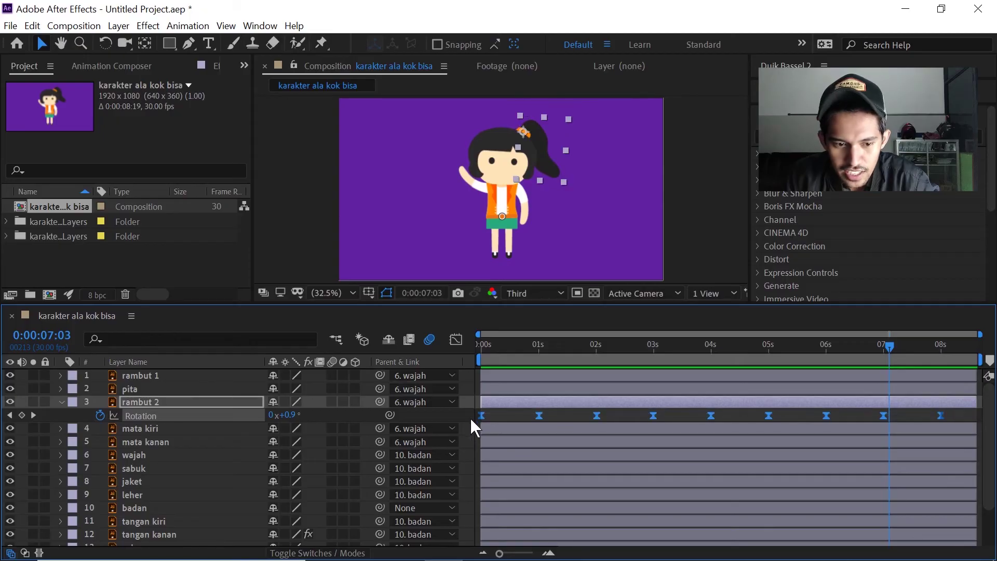
left_click(59, 402)
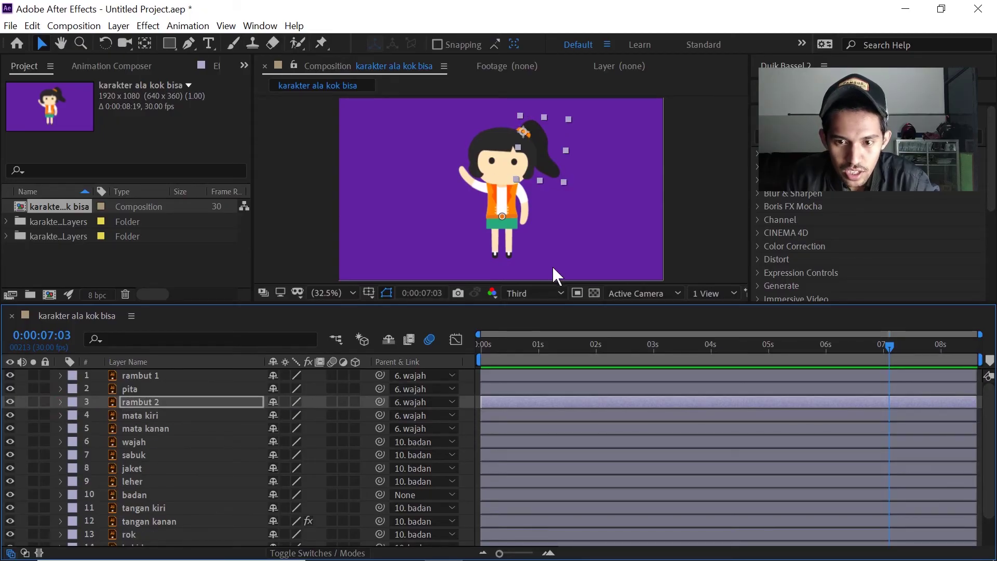
Start keyframing the scale of the mata kiri and mata kanan eye layers with 100% at 0:00:00:00
left_click(141, 427)
left_click(144, 416, "shift")
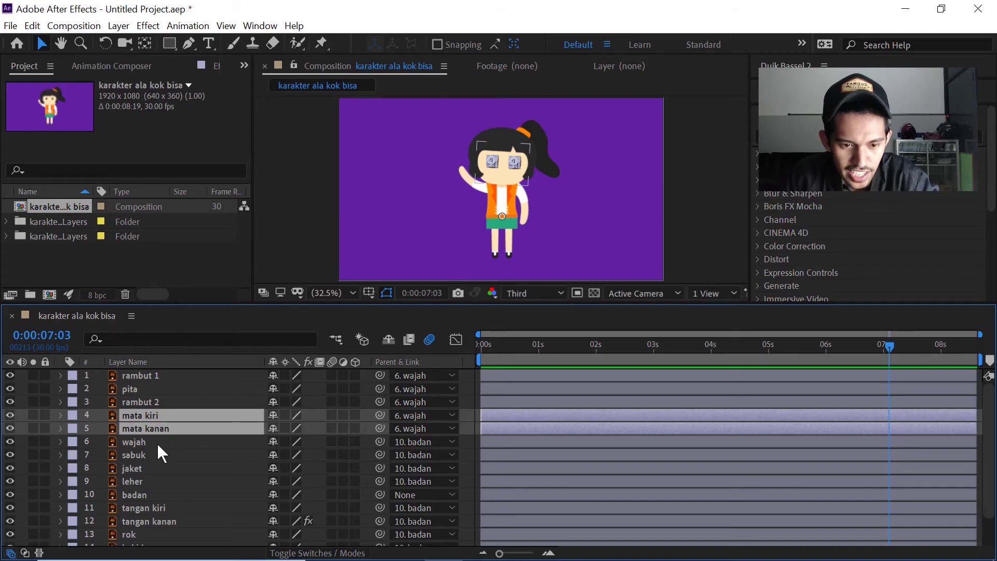
key("s")
left_click_drag(548, 345, 432, 328)
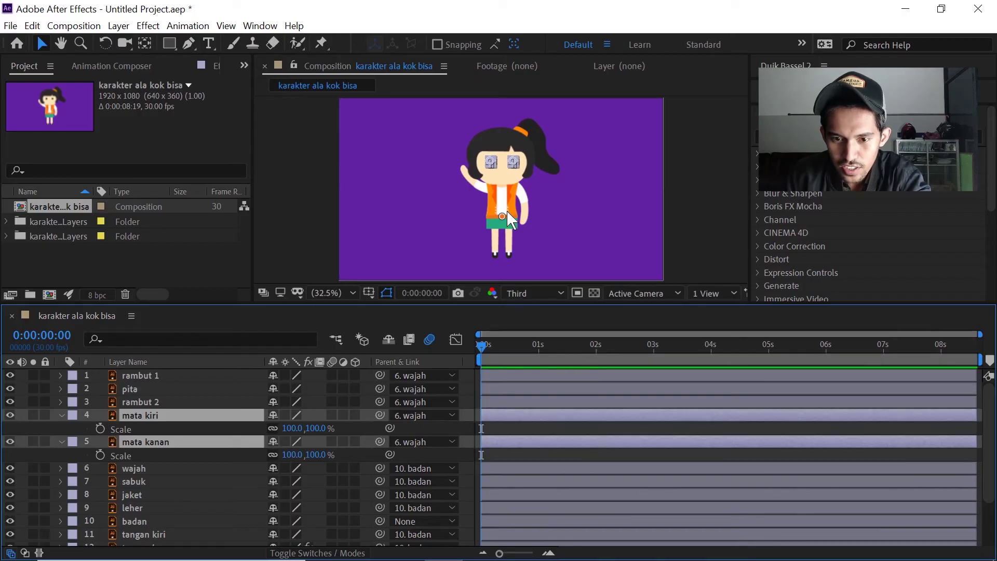
scroll(511, 172, "up", 5)
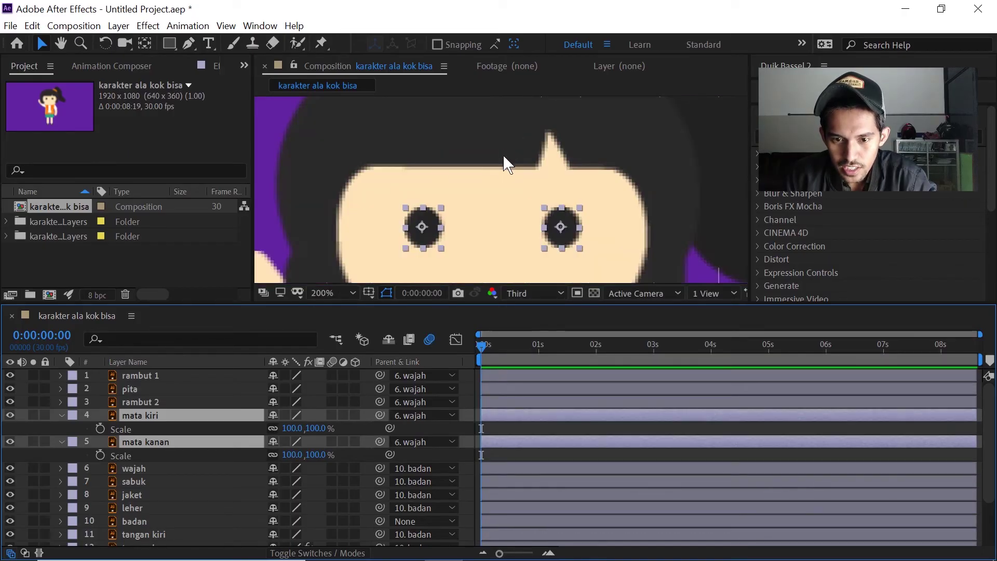
key("space")
left_click_drag(500, 234, 502, 196)
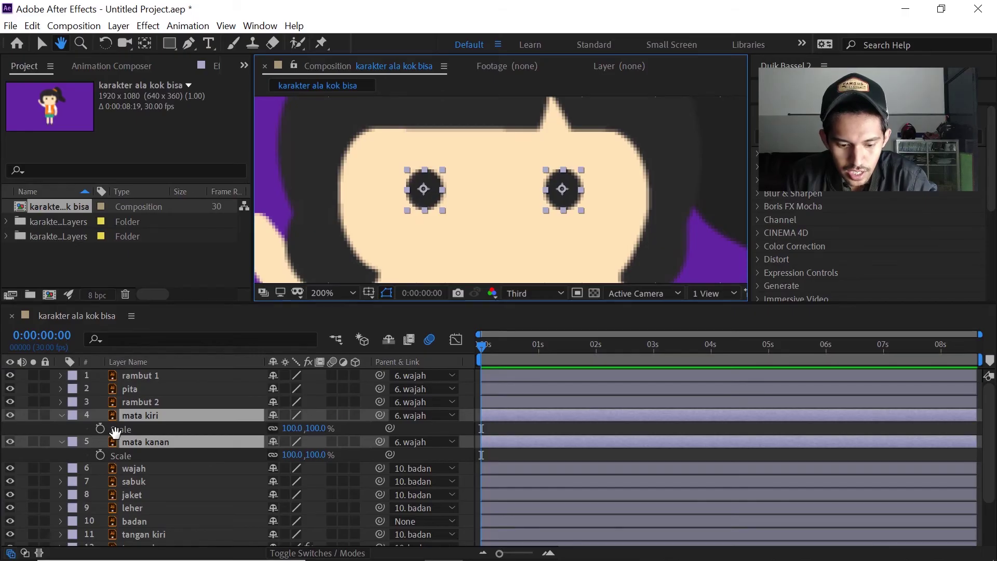
left_click(100, 429)
left_click(100, 455)
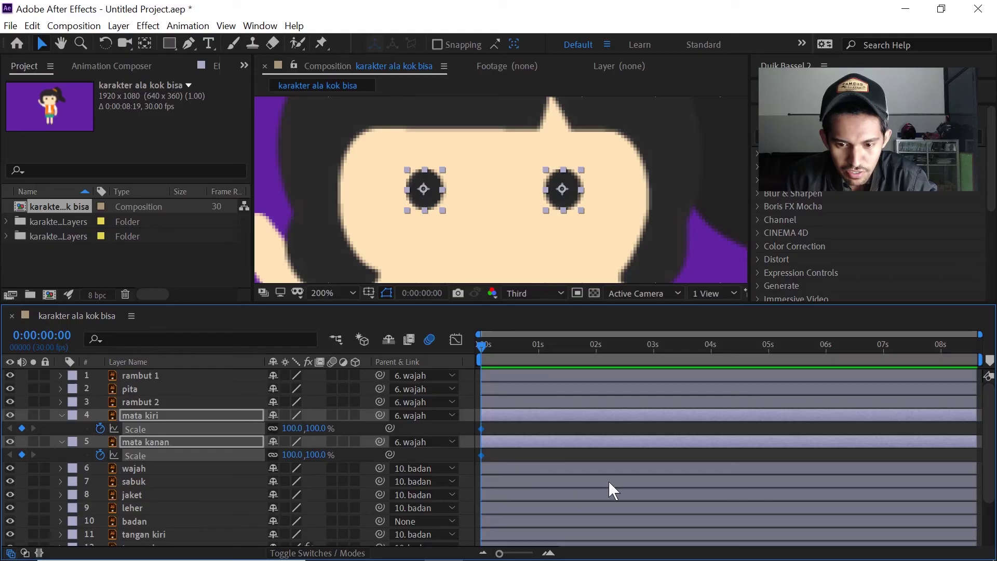
left_click(550, 457)
Unlink the scale proportions of both eye layers and keyframe their vertical scale at 0% at 0:00:00:15
left_click_drag(482, 342, 510, 350)
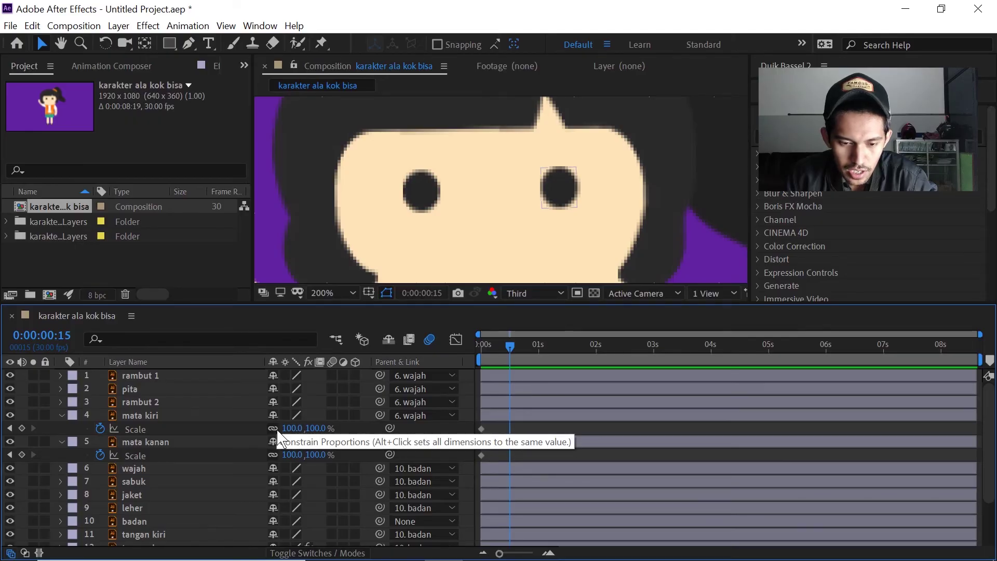
left_click(273, 454)
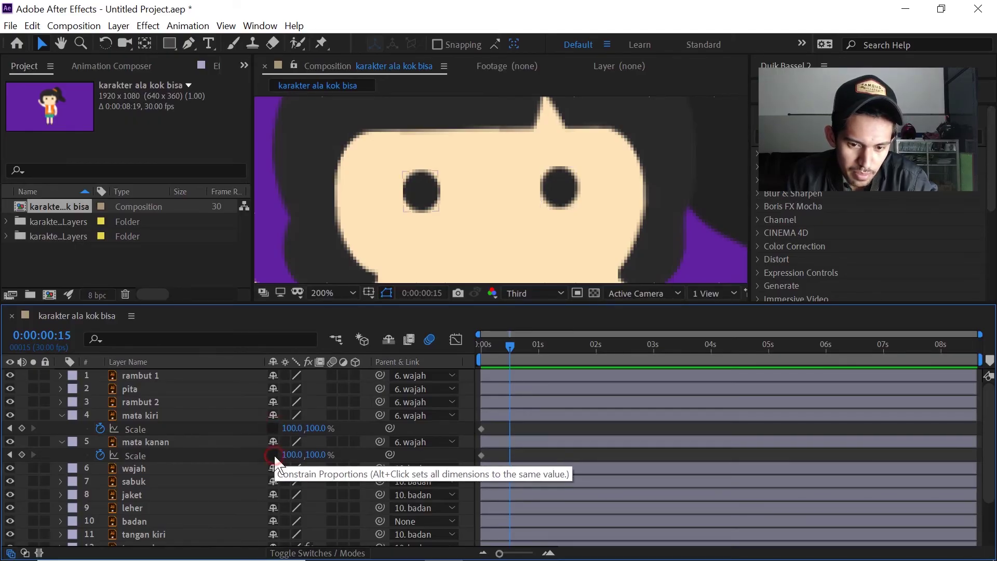
type("0")
key("Return")
left_click(316, 455)
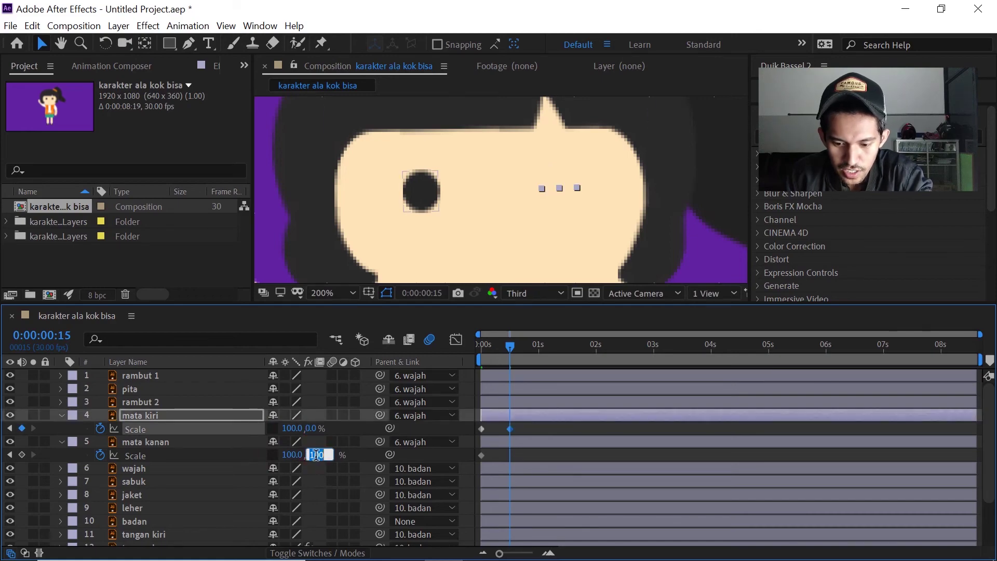
type("0")
key("Return")
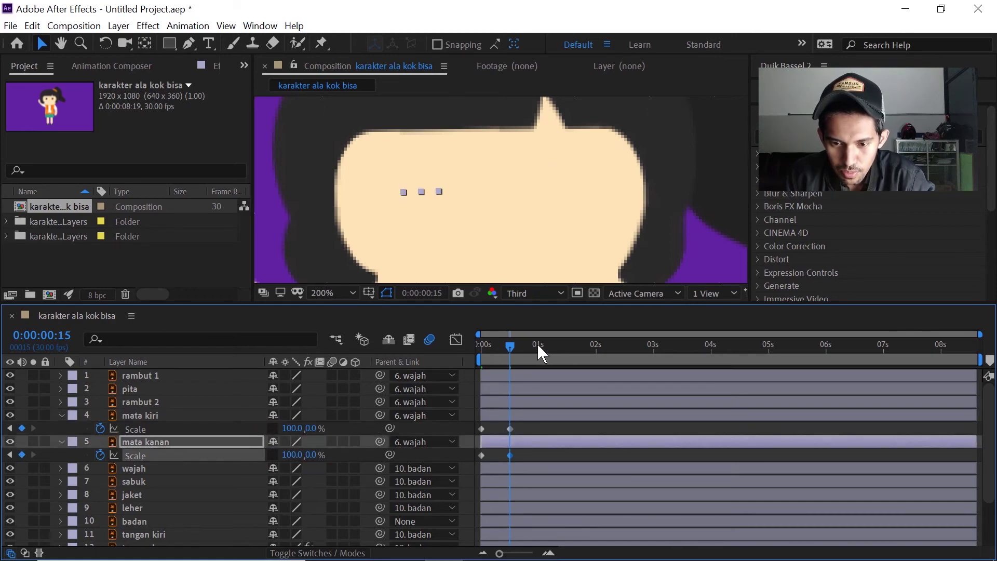
Keyframe the vertical scale of mata kiri and mata kanan at 100% at 0:00:01:00
left_click(538, 346)
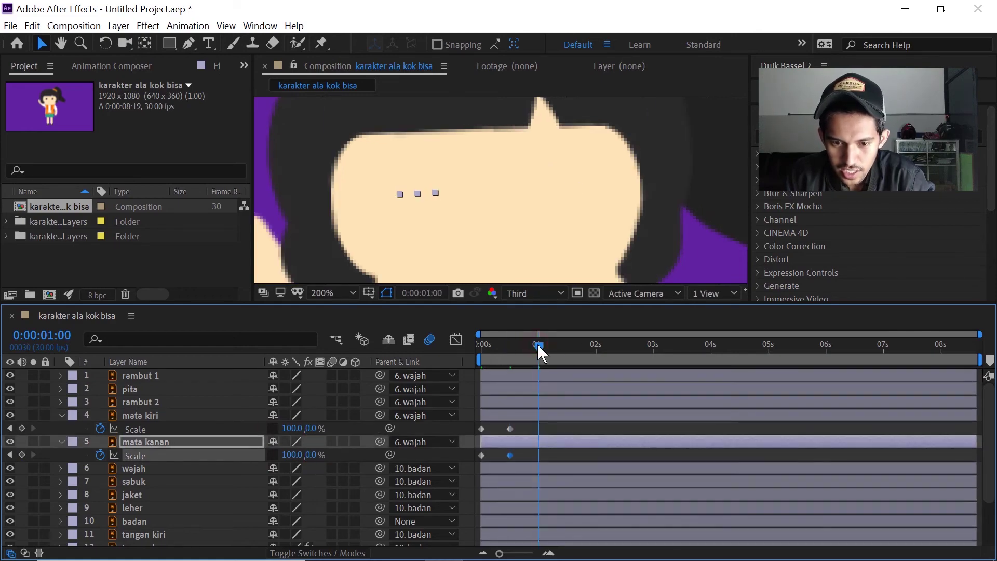
left_click(311, 429)
type("100")
key("Return")
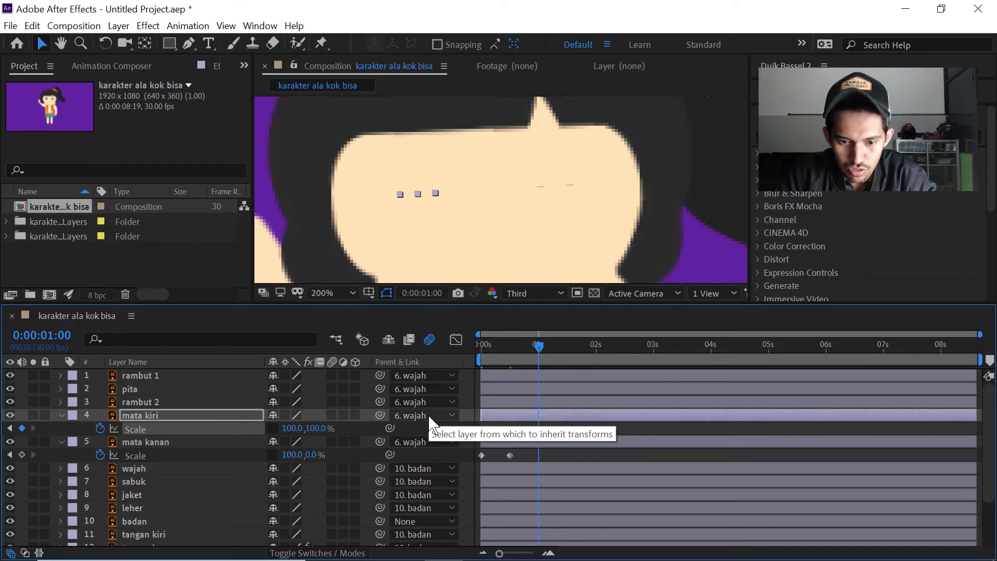
left_click(310, 454)
type("10")
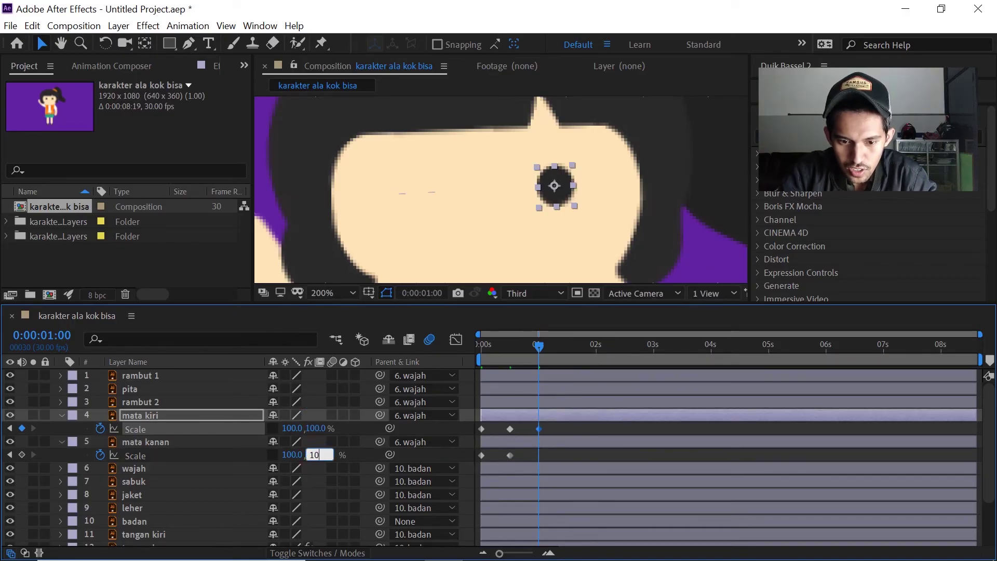
key("Return")
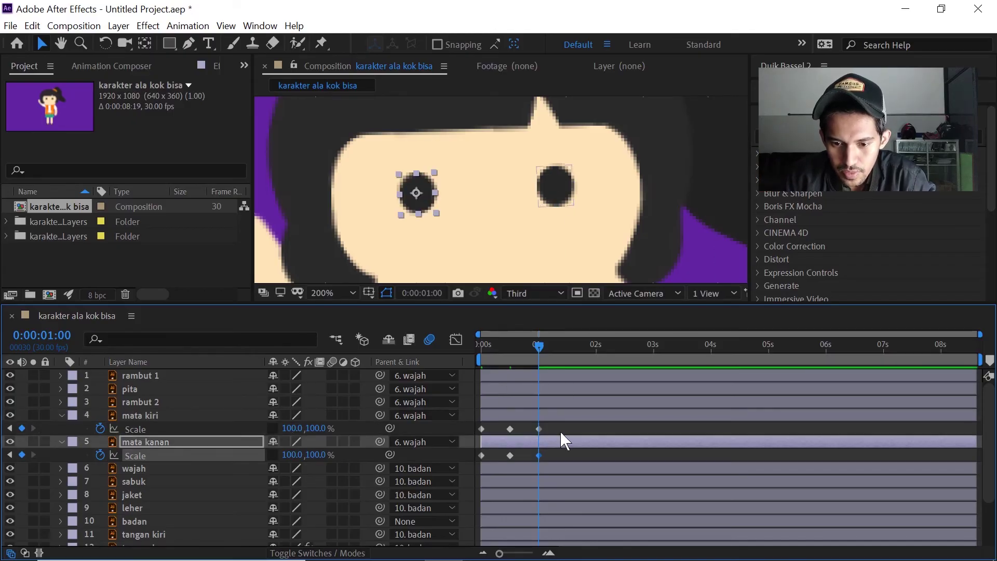
Compress both eyes' scale keyframes to about half their duration for a quicker blink and apply Easy Ease to them
left_click_drag(554, 425, 476, 430)
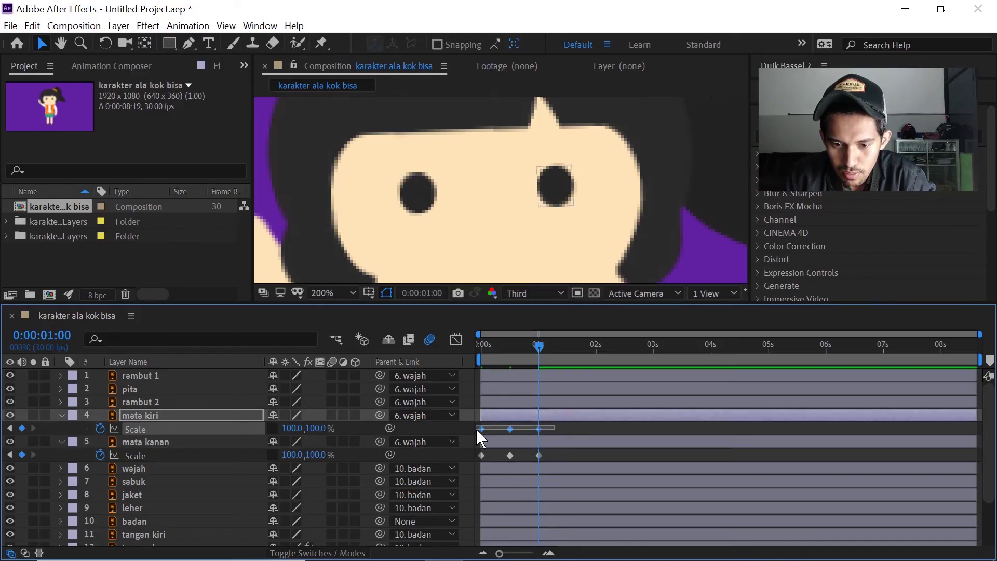
left_click_drag(555, 453, 479, 457)
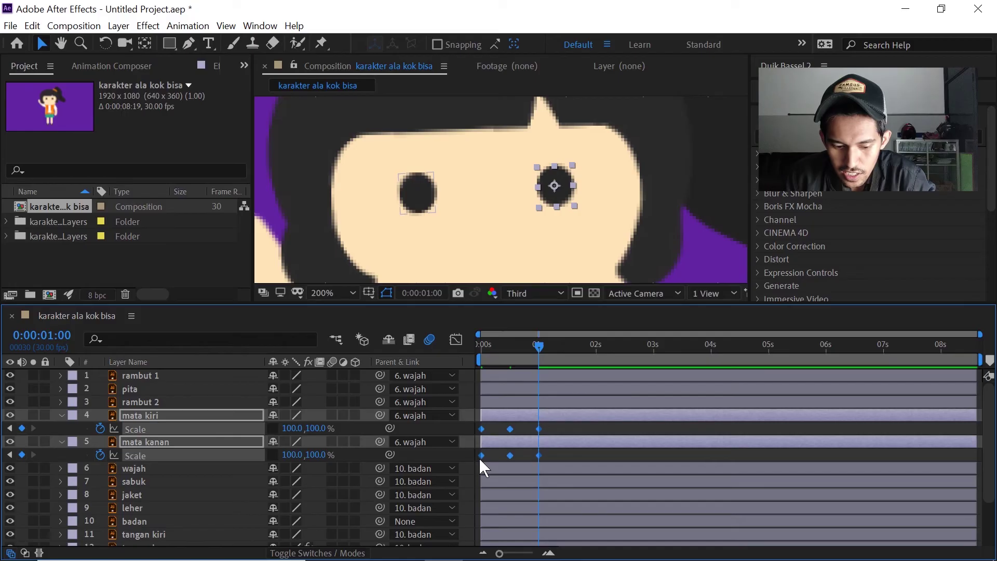
left_click_drag(534, 456, 519, 457)
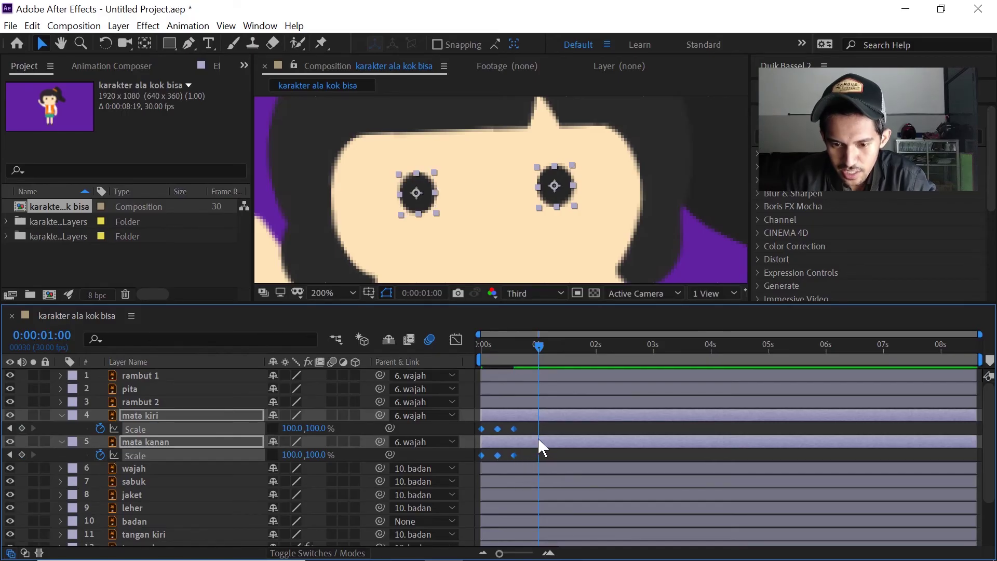
right_click(515, 429)
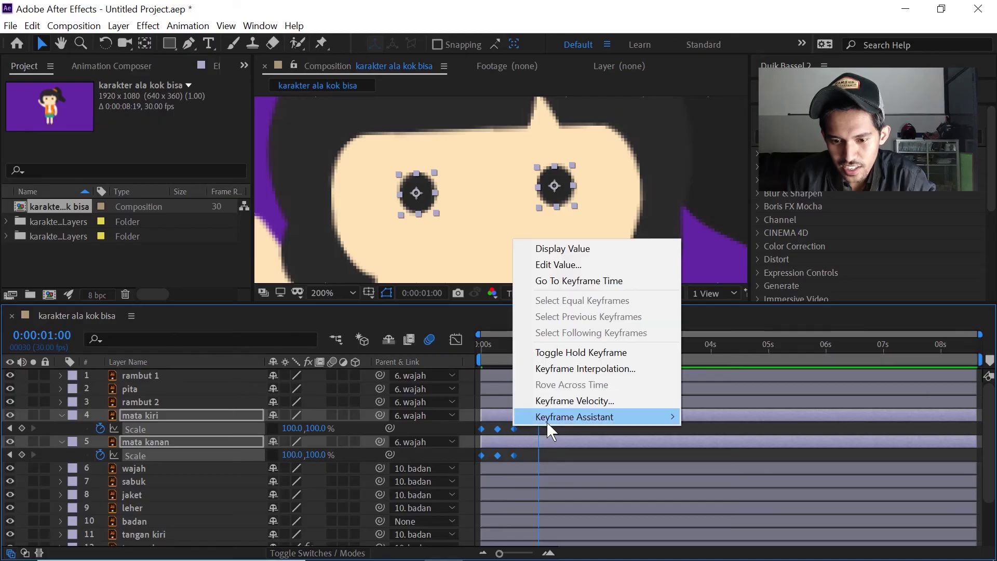
mouse_move(551, 418)
left_click(762, 328)
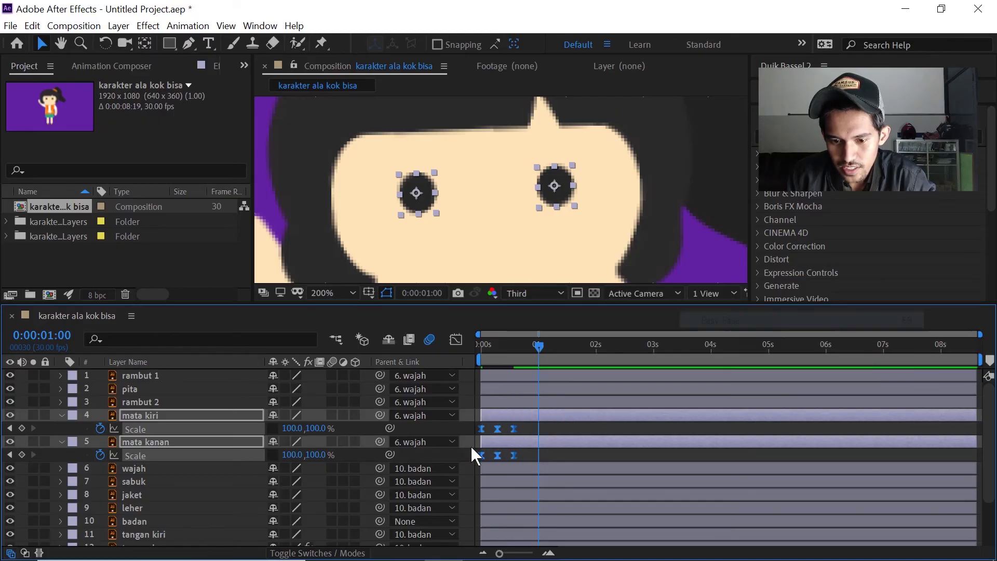
Shift both eyes' blink keyframes to begin just after 0:00:01:00 and paste copies of them at 0:00:04:07
left_click_drag(514, 429, 538, 435)
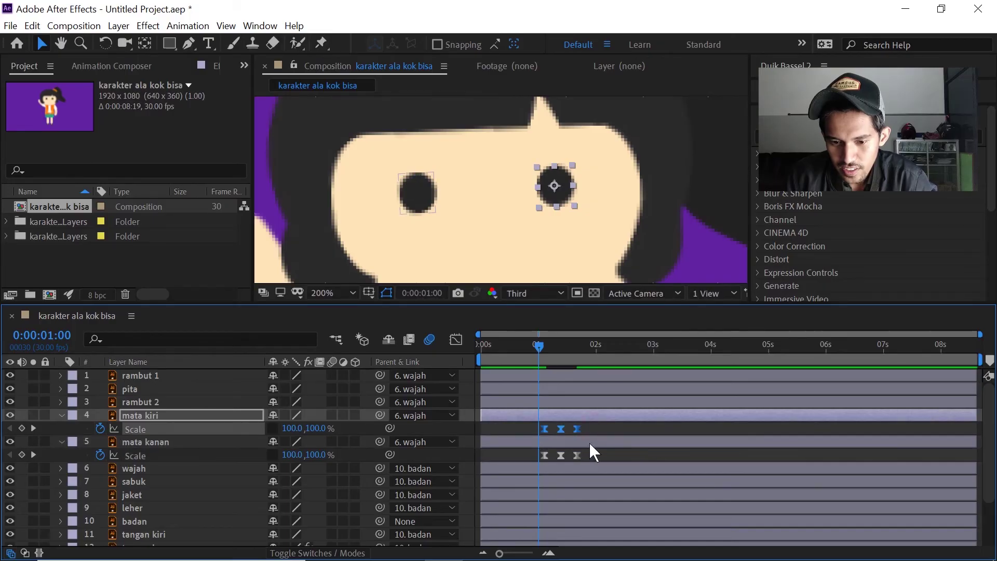
left_click(698, 347)
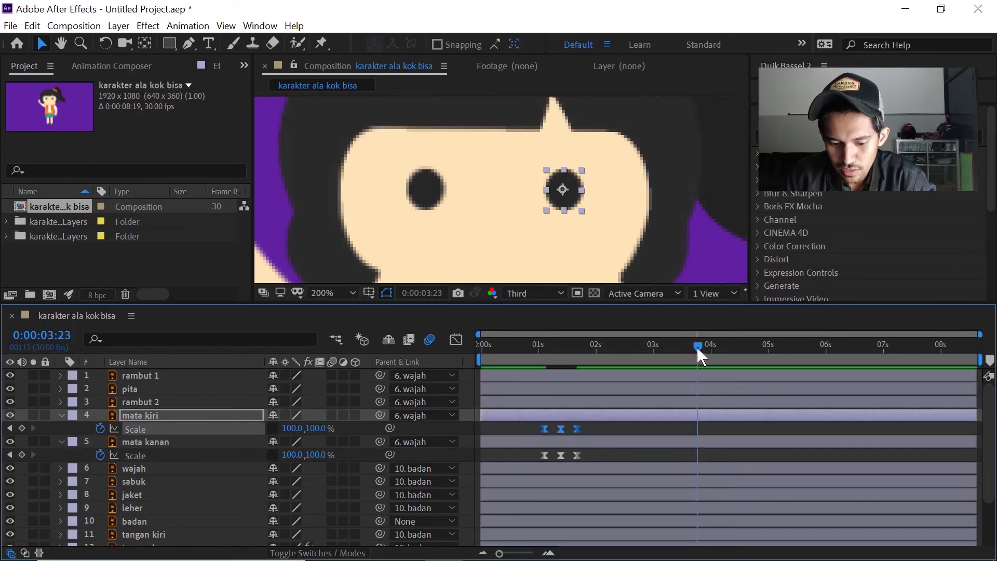
left_click(724, 345)
key("ctrl+v")
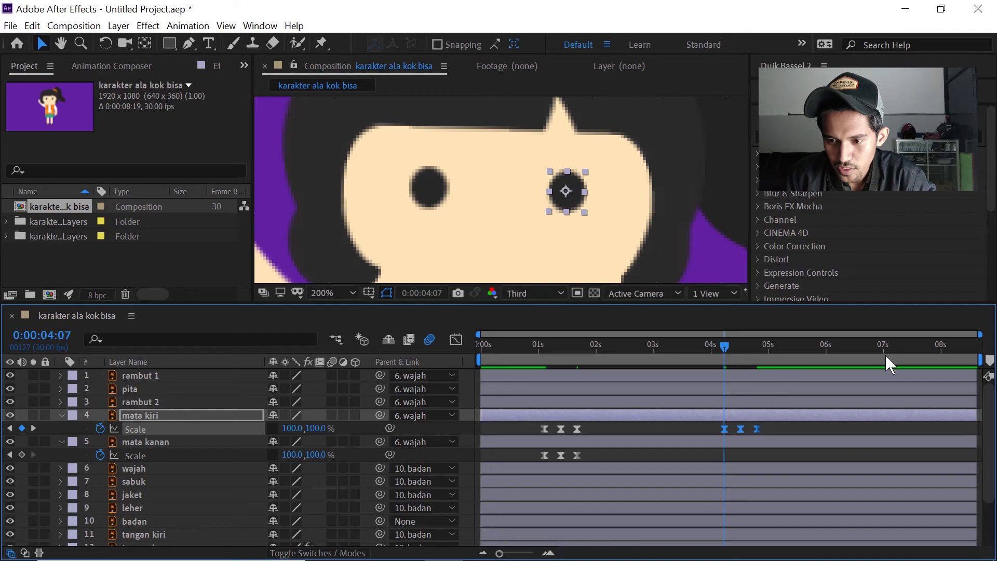
key("ctrl+z")
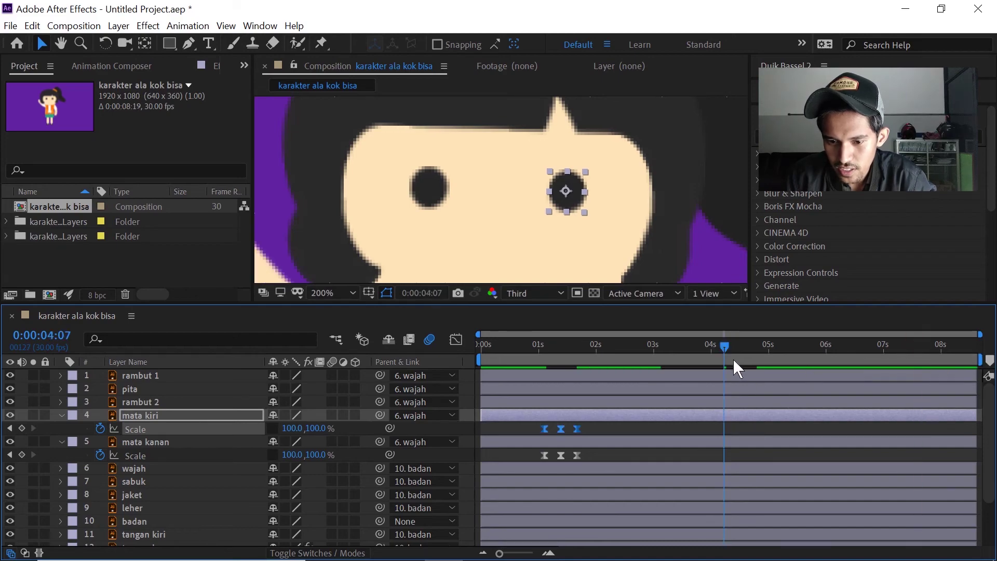
left_click_drag(606, 458, 540, 454)
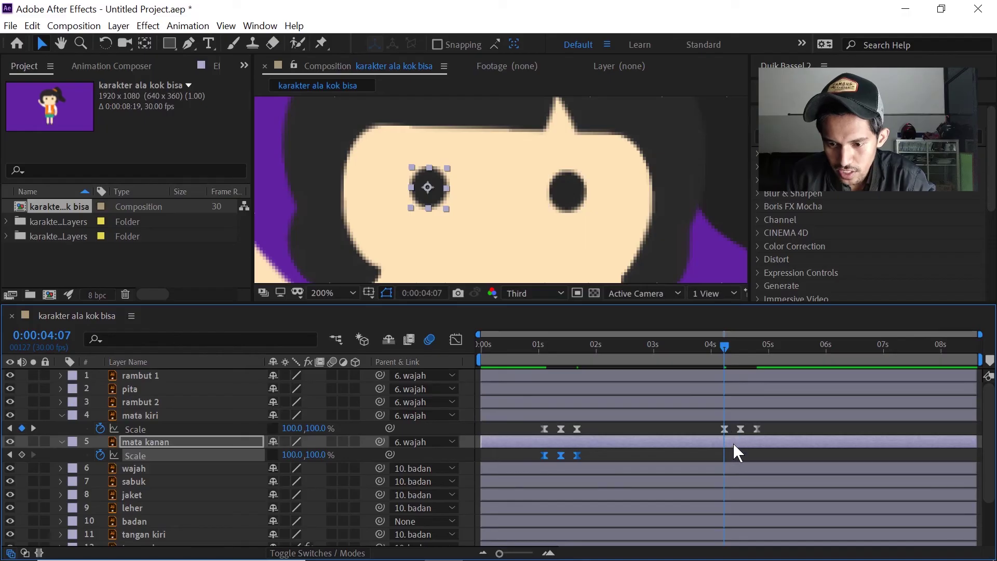
key("ctrl+v")
Paste copies of the blink scale keyframes on mata kiri and mata kanan at 0:00:07:07
left_click(893, 351)
left_click_drag(765, 426, 718, 431)
key("ctrl+v")
left_click_drag(769, 451, 712, 457)
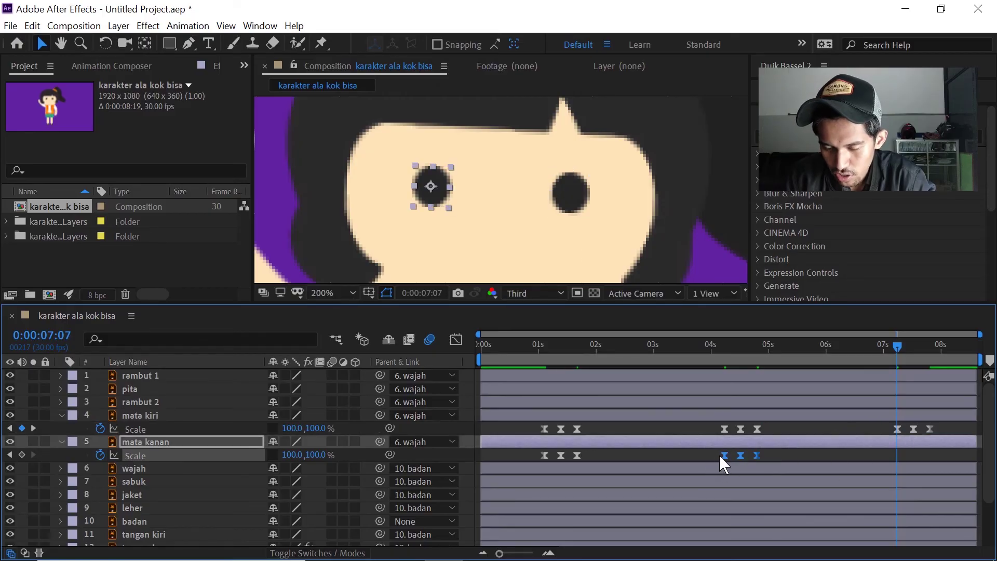
left_click(956, 449)
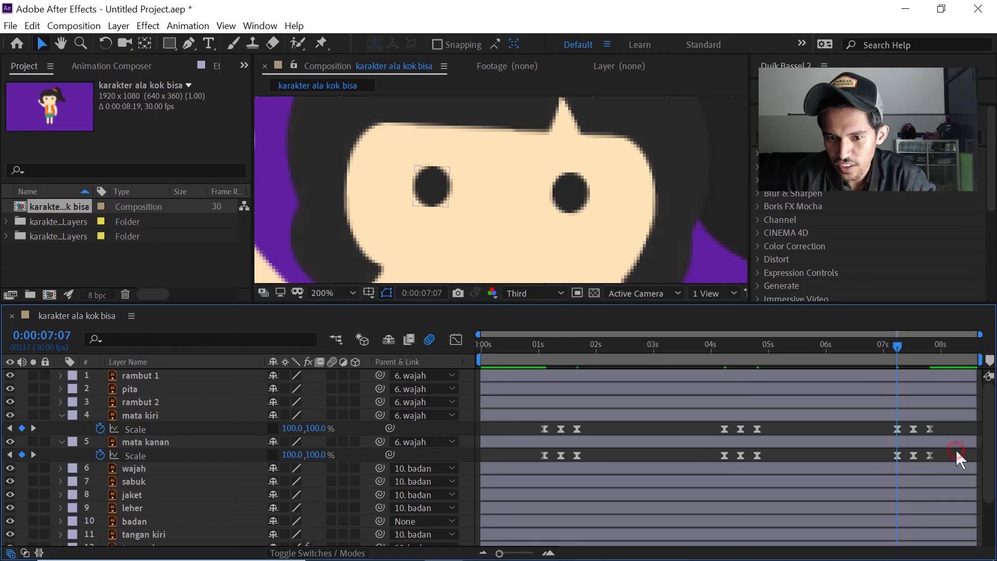
Fit the whole composition in the viewer and preview the animation with the added blinks
left_click(438, 295)
left_click(331, 295)
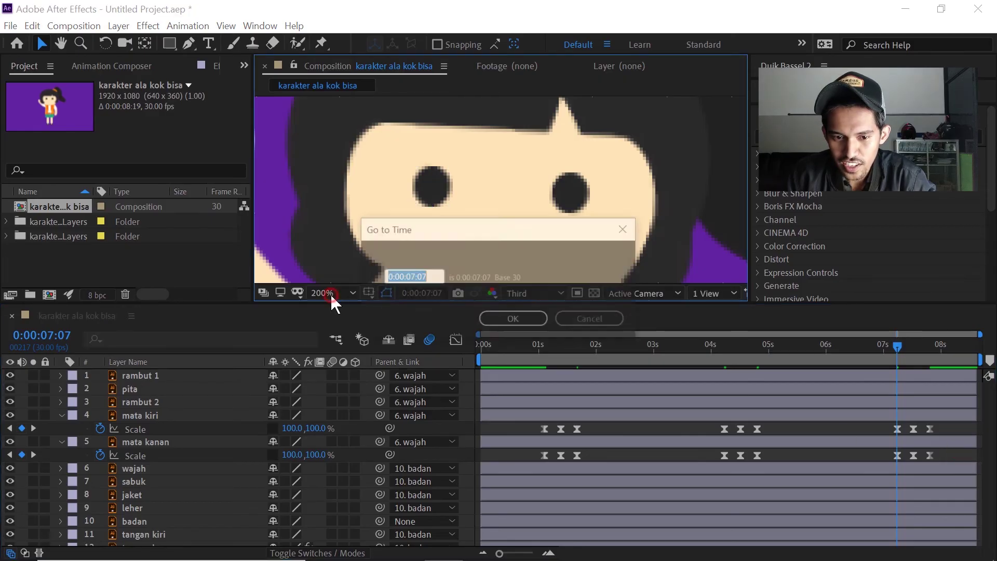
left_click(594, 322)
left_click(345, 286)
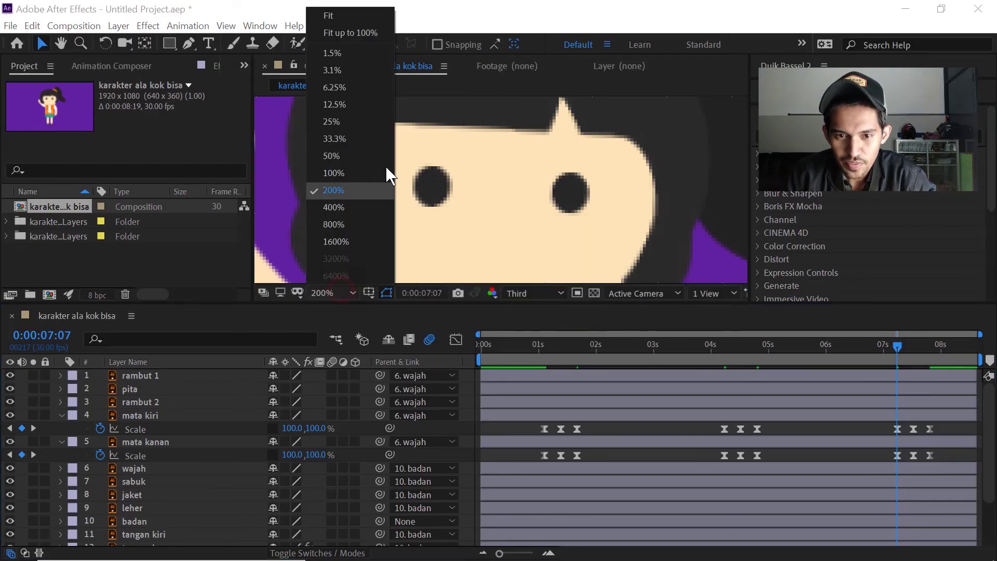
left_click(377, 19)
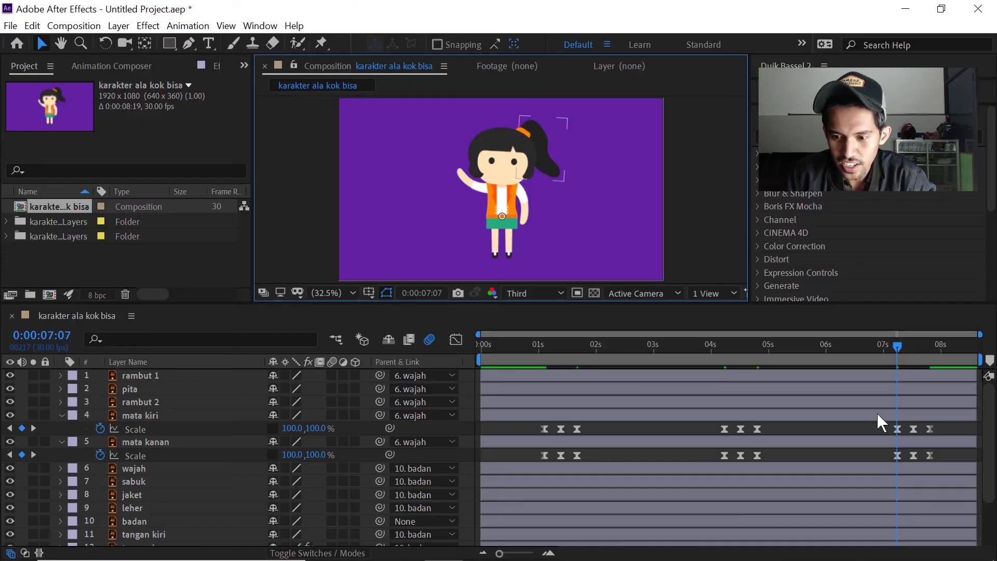
key("space")
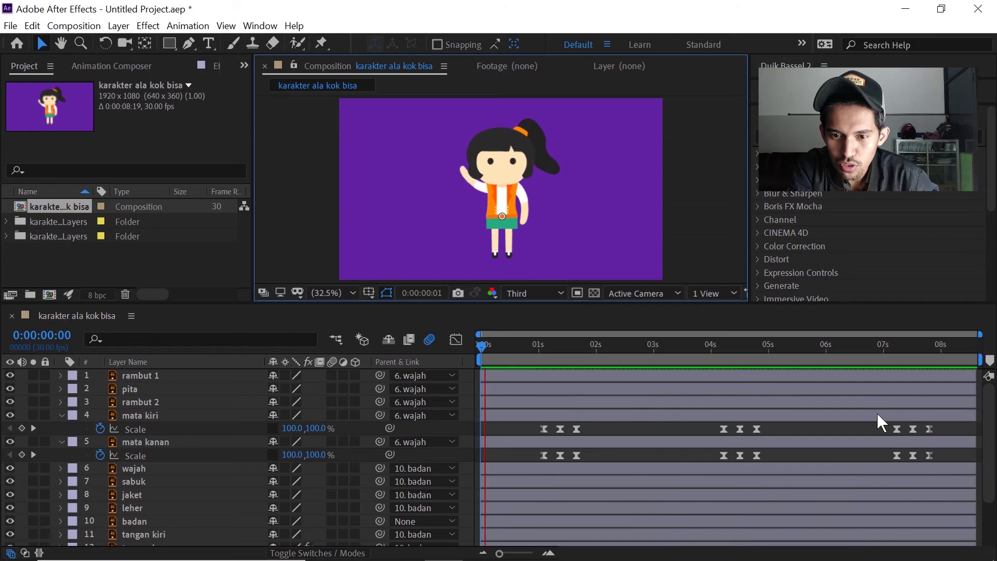
Collapse the properties of the mata kiri and mata kanan layers and stop the preview
left_click(61, 415)
left_click(62, 428)
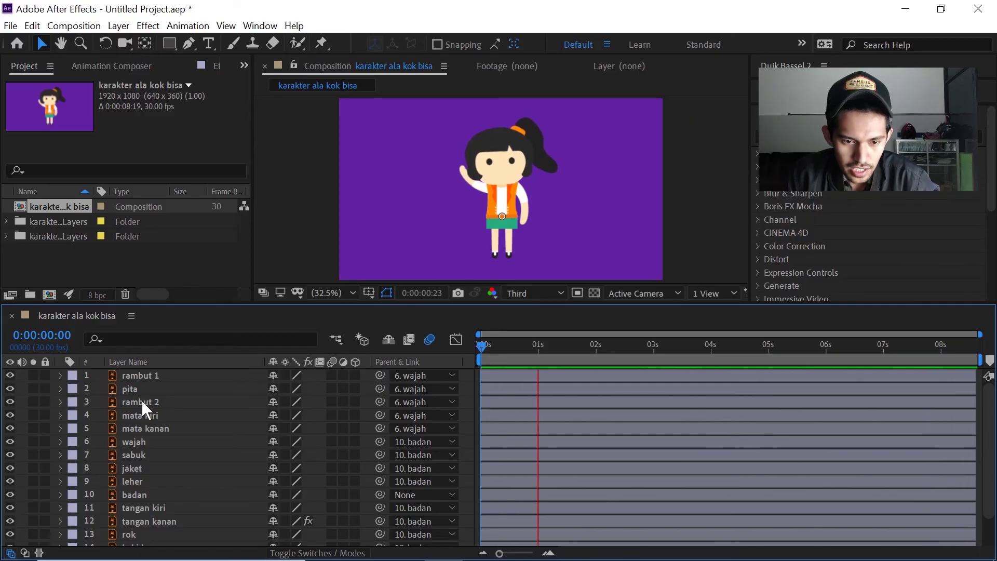
left_click(126, 375)
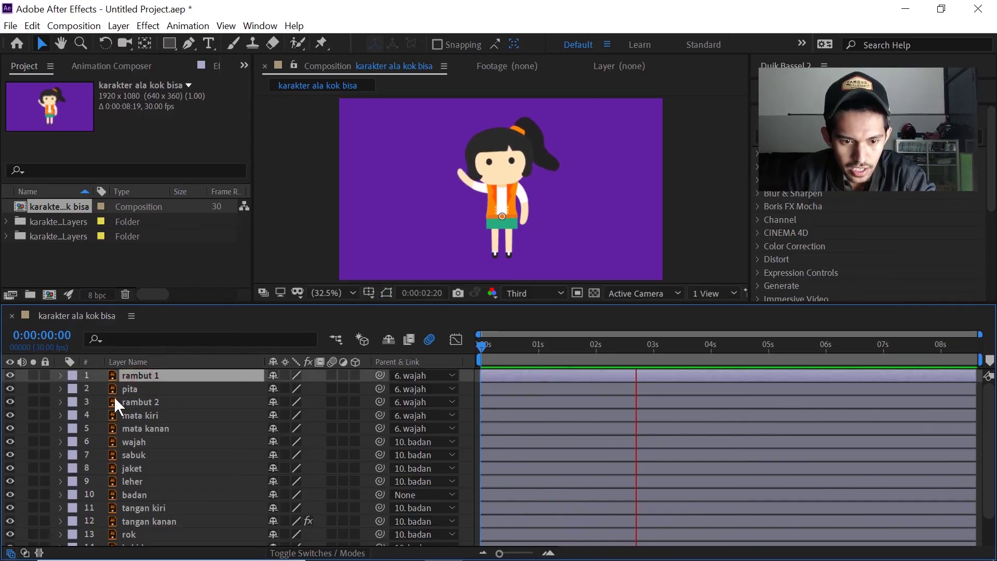
key("space")
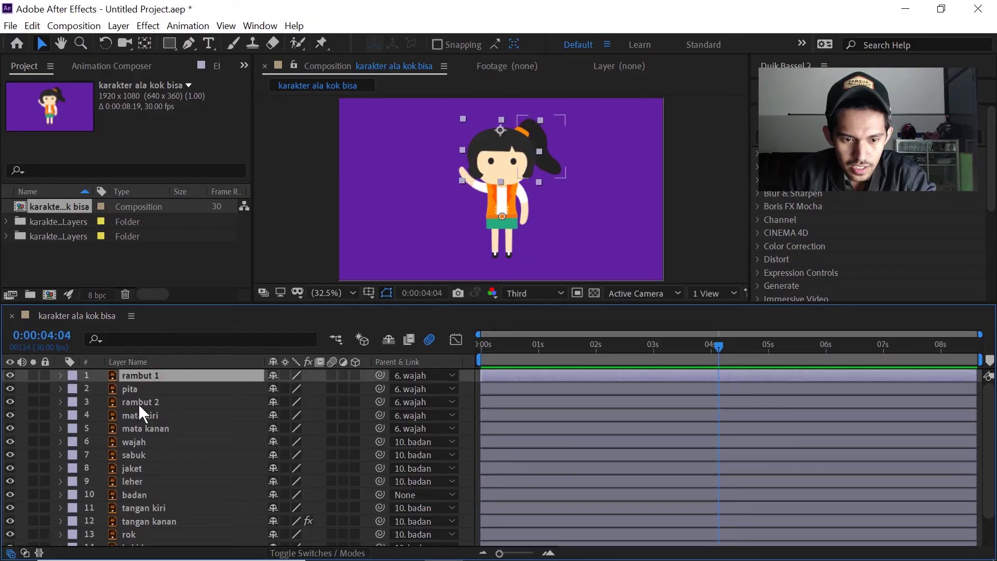
Examine the rotation keyframes on rambut 2 and check the rotation of wajah and mata kiri, collapsing each layer again
left_click(139, 401)
key("r")
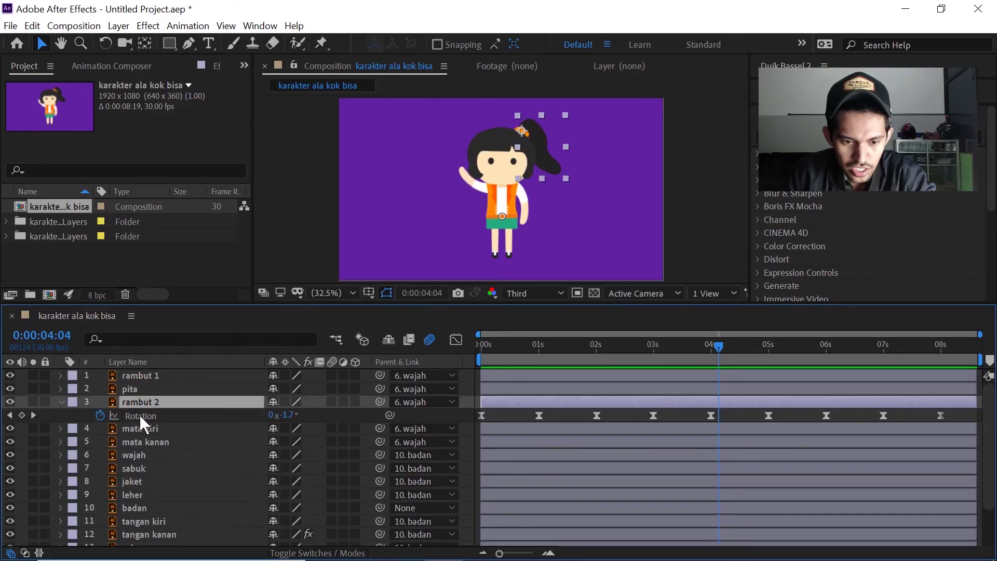
key("r")
left_click(129, 442)
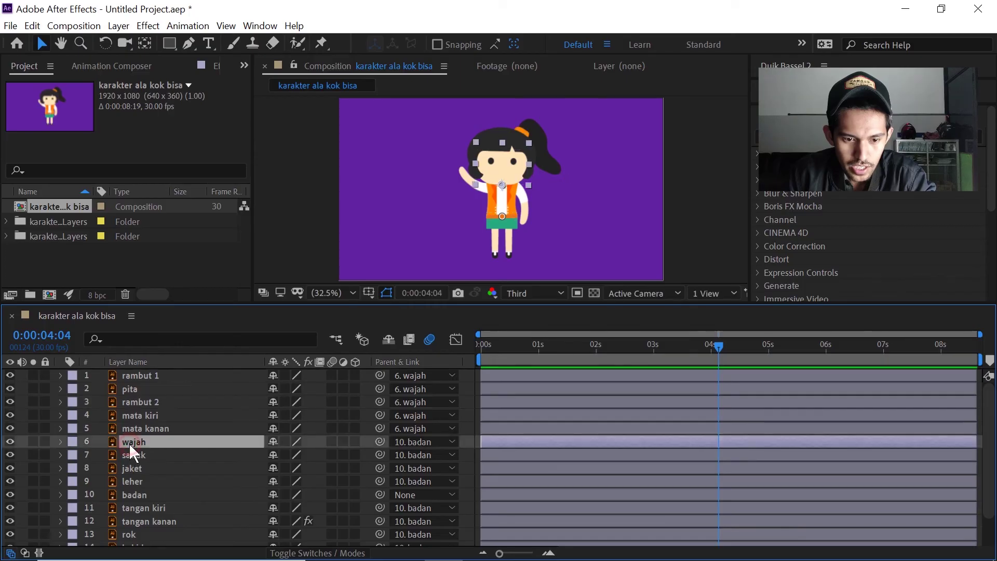
key("r")
key("r")
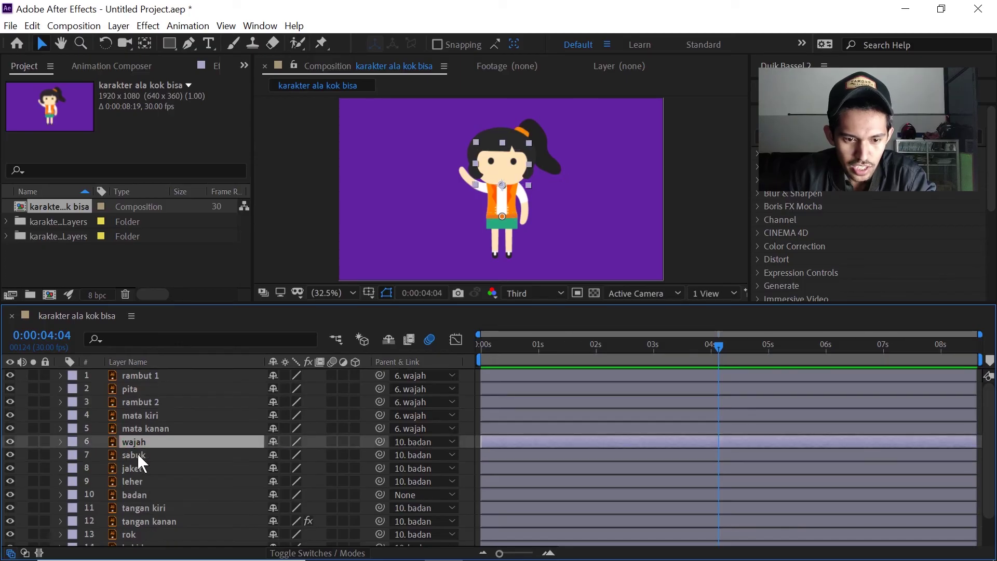
left_click(152, 418)
key("r")
key("r")
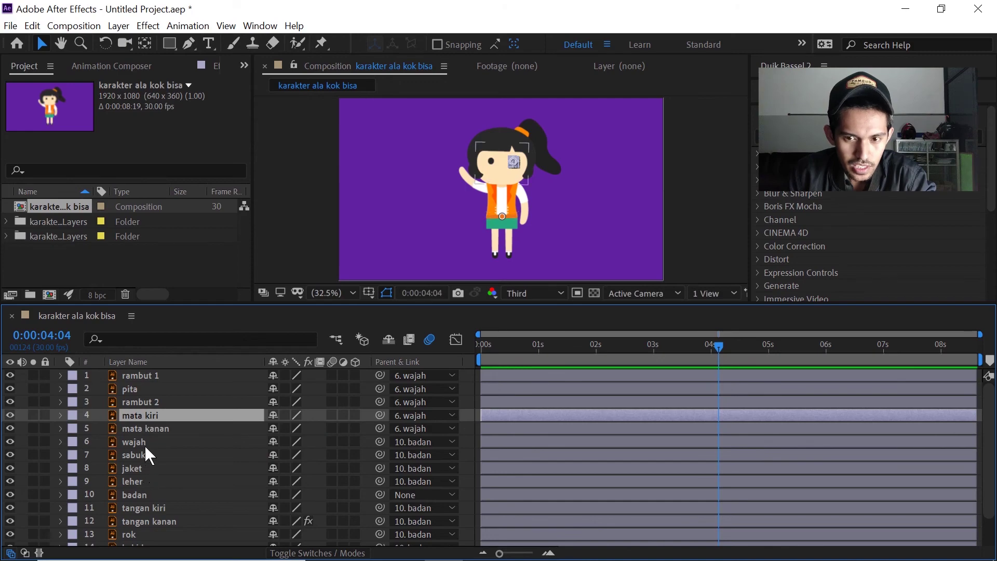
Examine the puppet pin position keyframes on the tangan kanan layer and collapse the layer again
left_click(139, 521)
scroll(175, 484, "down", 2)
key("u")
scroll(176, 476, "down", 2)
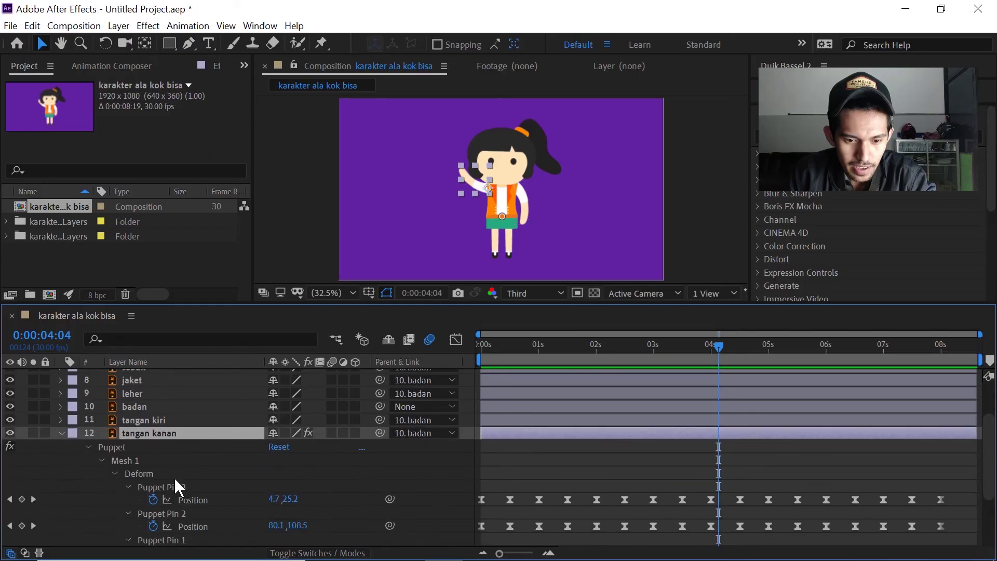
scroll(174, 477, "down", 2)
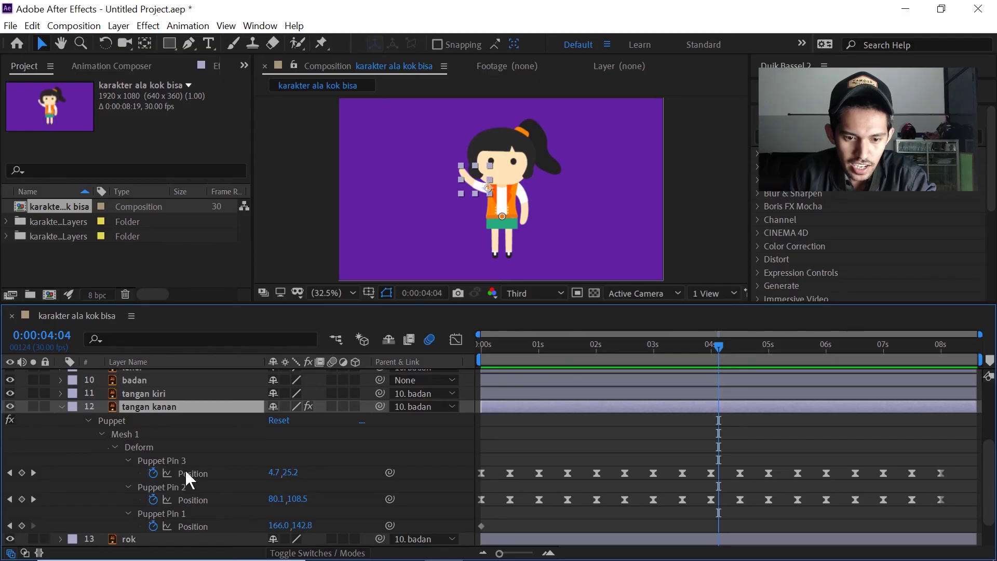
left_click(61, 406)
Deselect everything and preview the complete character animation
left_click(729, 231)
left_click(705, 344)
key("space")
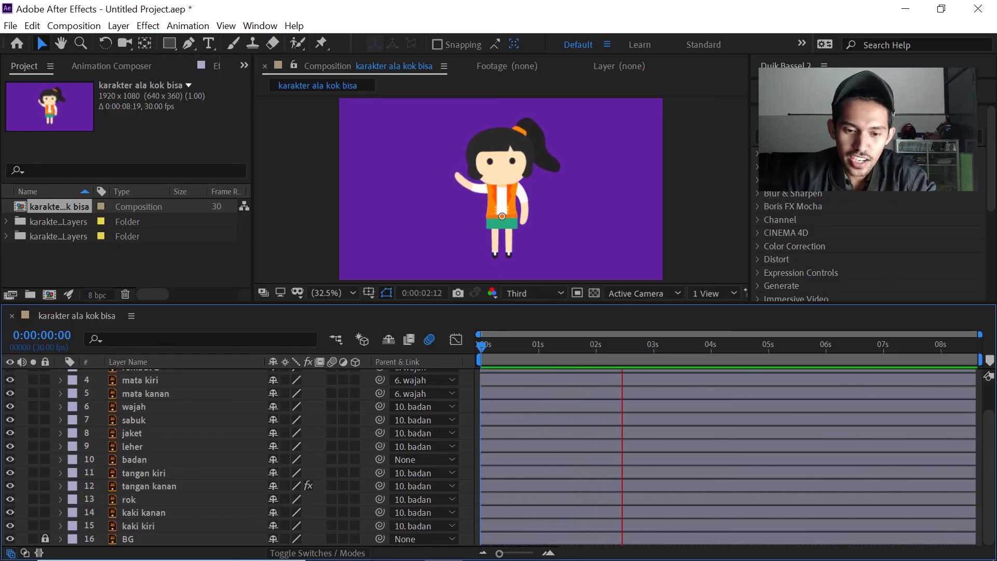
Switch to Firefox to look over the Kok Bisa? YouTube channel page, and return to After Effects
left_click(383, 545)
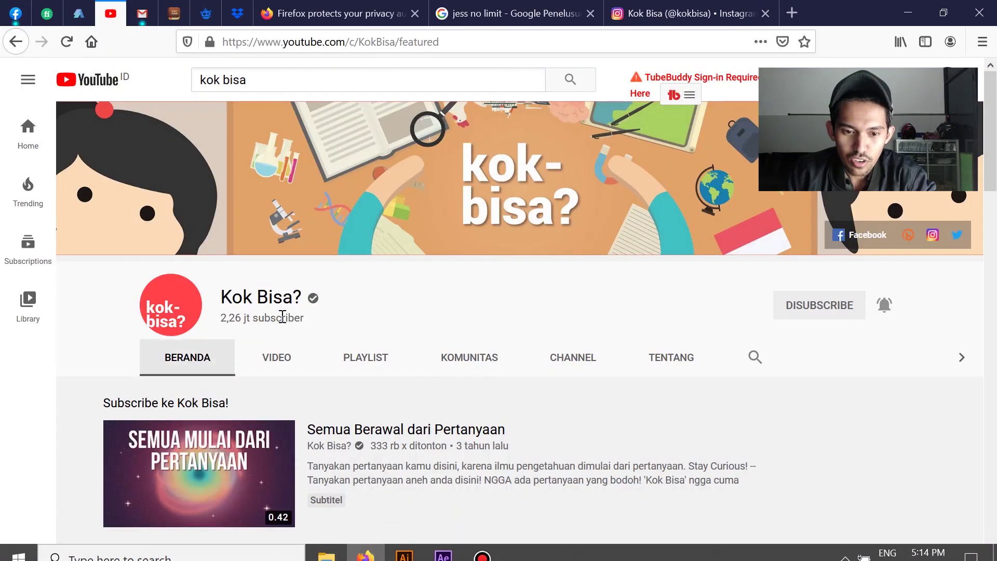
scroll(78, 361, "down", 2)
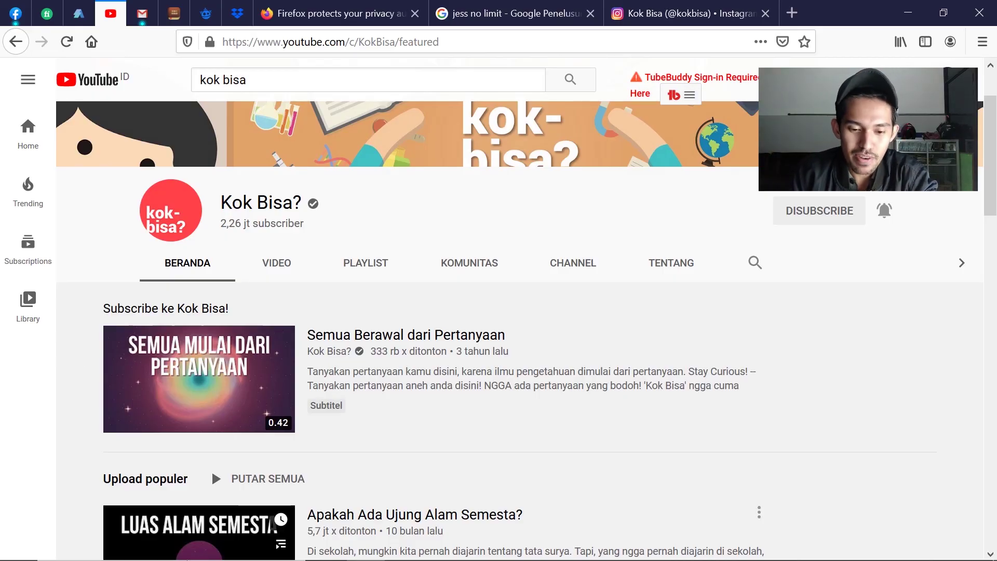
mouse_move(378, 557)
left_click(418, 555)
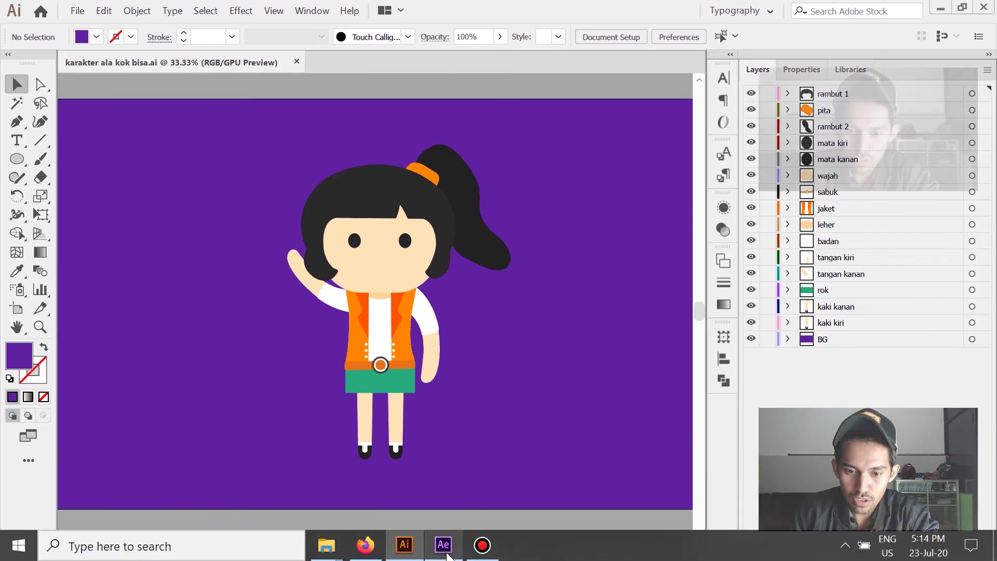
left_click(433, 555)
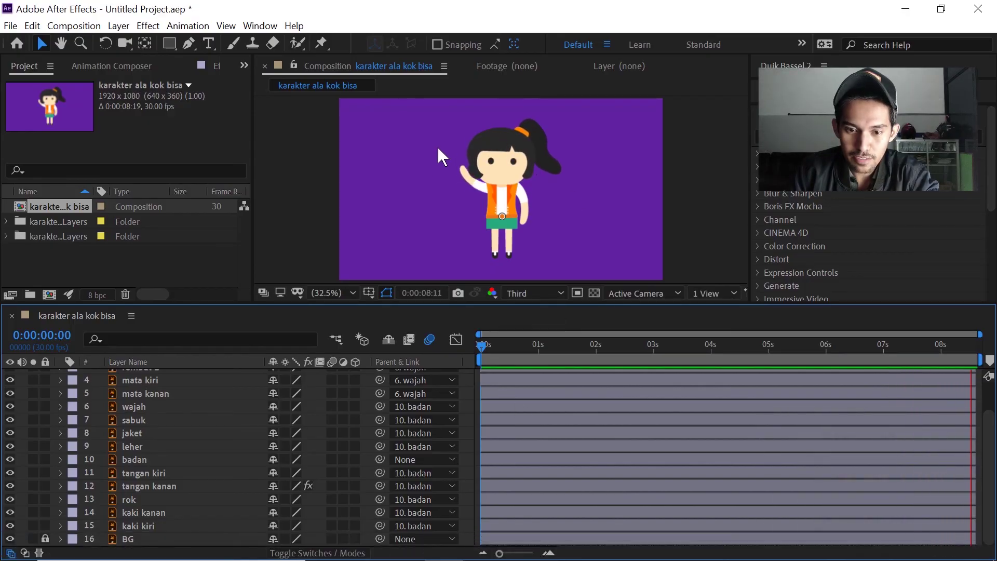
Enlarge the composition view to inspect the playing animation, and resize the timeline to show all 16 layers
left_click_drag(507, 305, 504, 430)
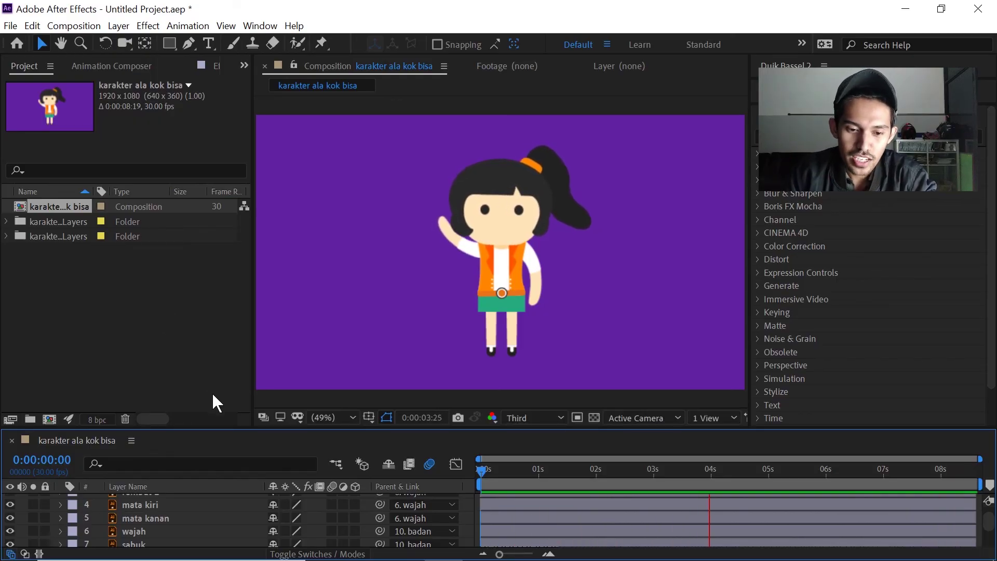
left_click_drag(228, 429, 303, 256)
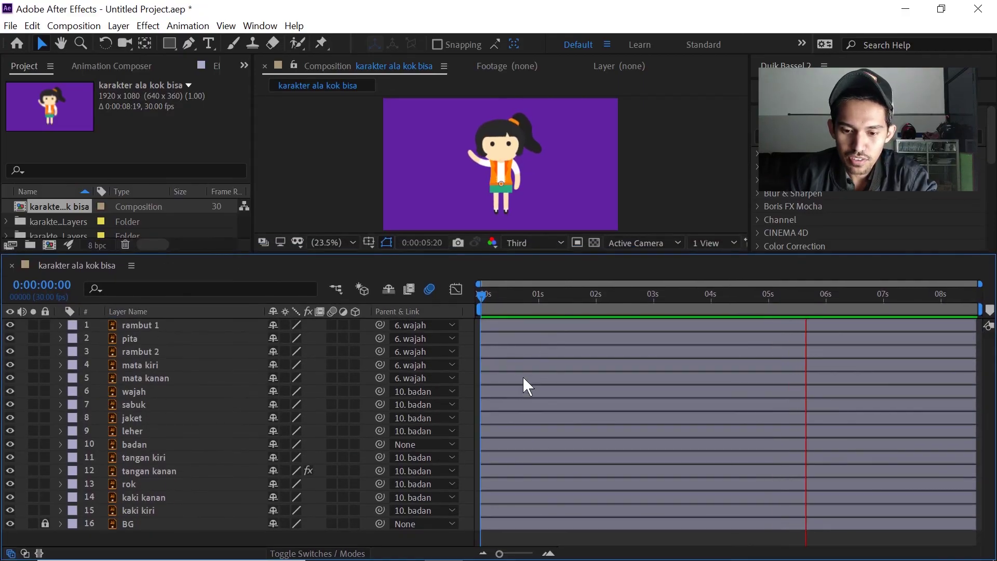